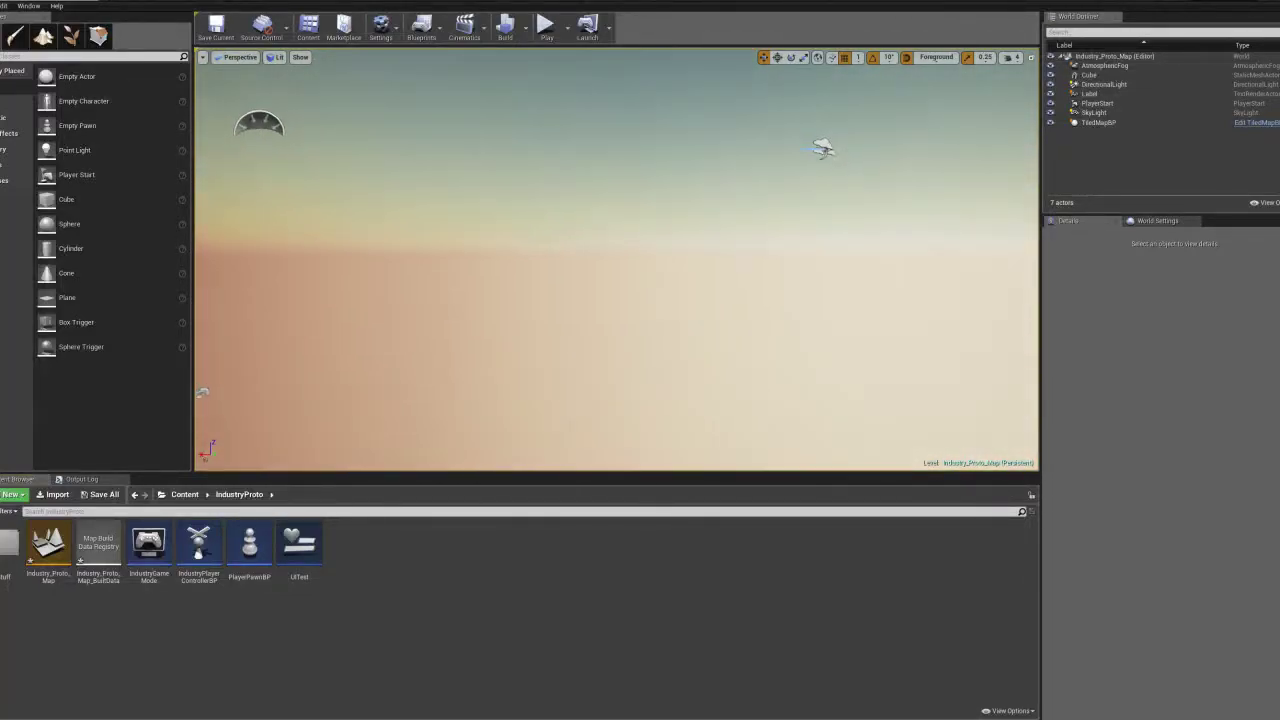
Look around the level until the Industry Prototype title text and the surrounding actors are in view
key(s)
right_drag(660, 235, 630, 238)
right_drag(527, 150, 670, 186)
right_drag(733, 431, 656, 412)
right_drag(553, 170, 581, 153)
key(s)
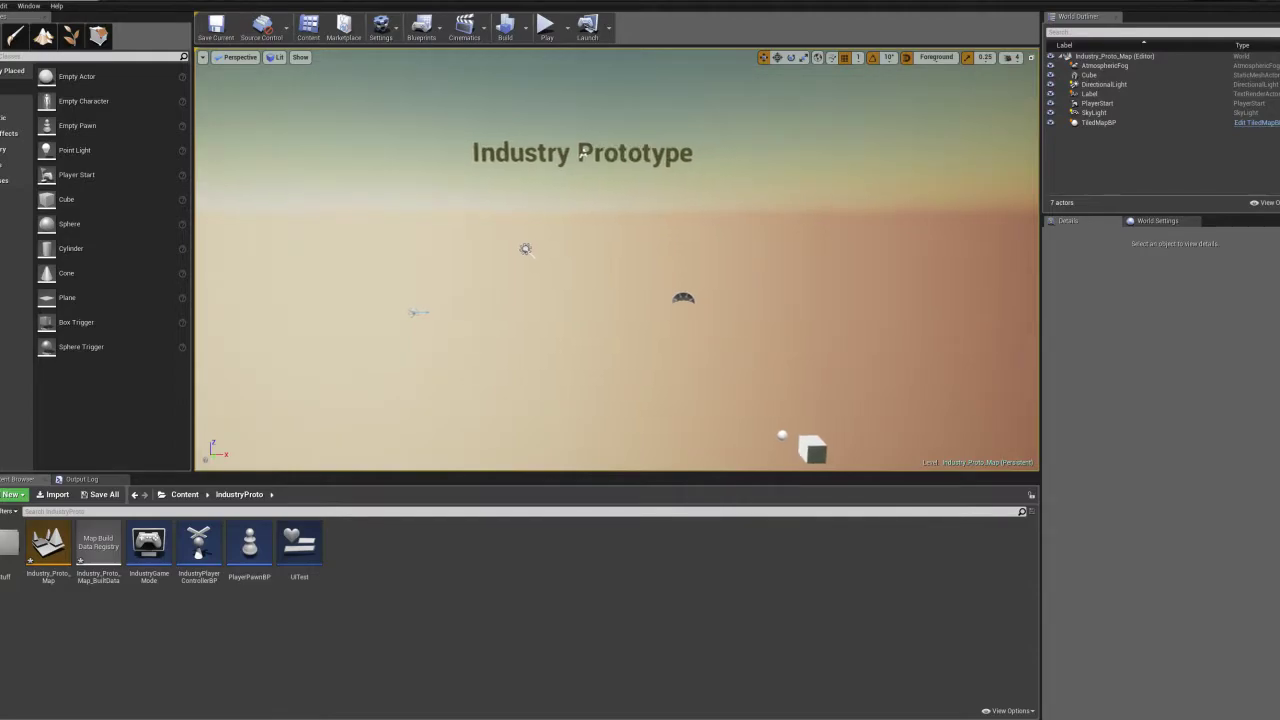
Open the Proto_Tiles texture from the TileStuff/Sprites/SpriteSheets folder of IndustryProto
click(191, 500)
double_click(58, 552)
double_click(9, 545)
double_click(9, 545)
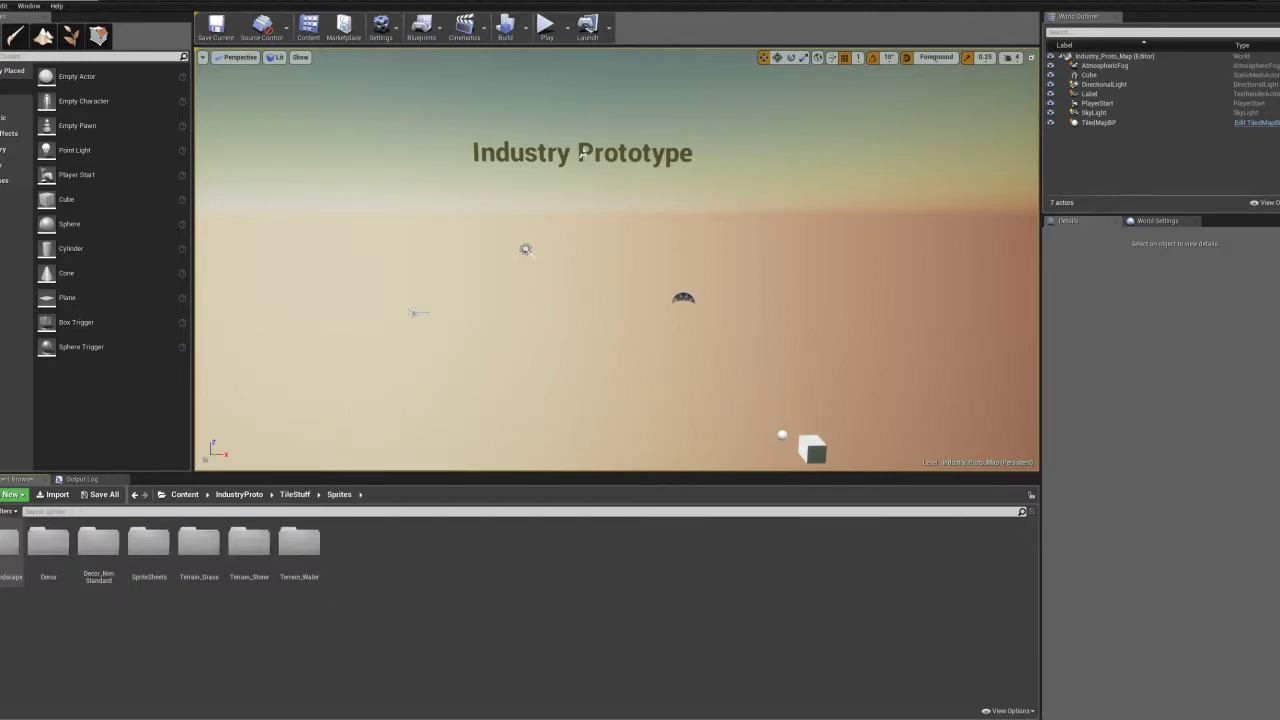
double_click(150, 543)
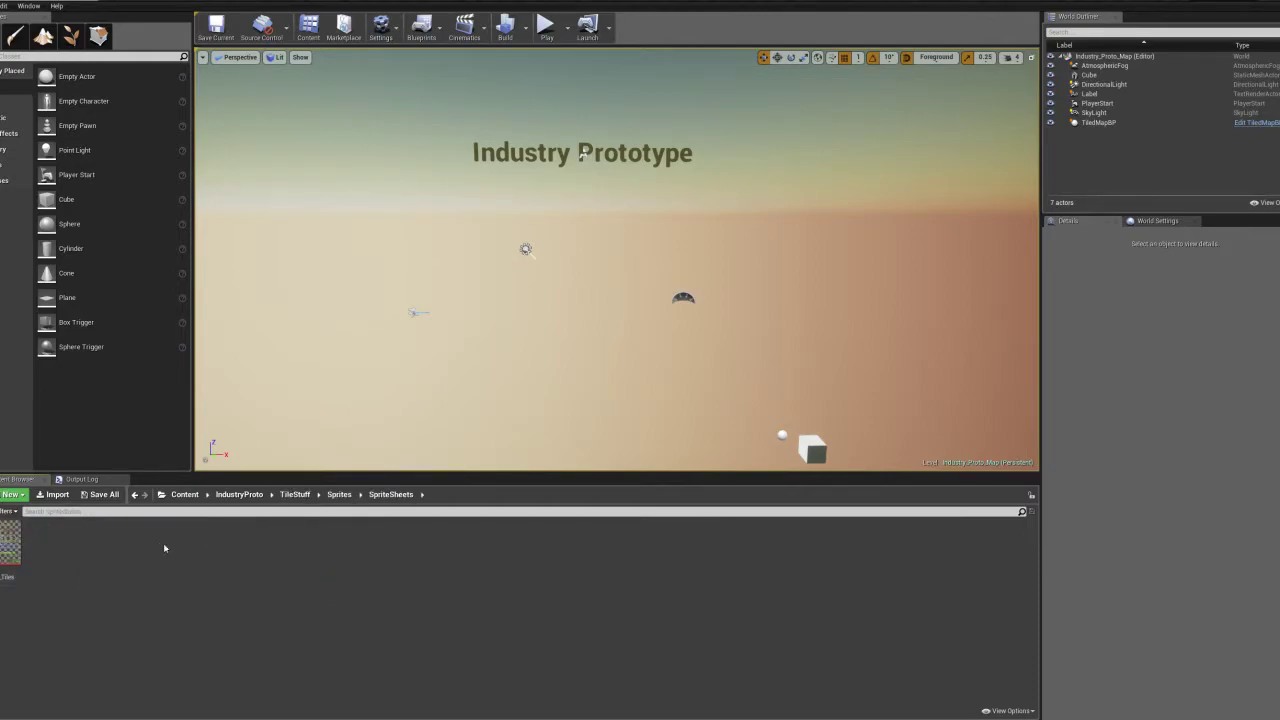
double_click(9, 543)
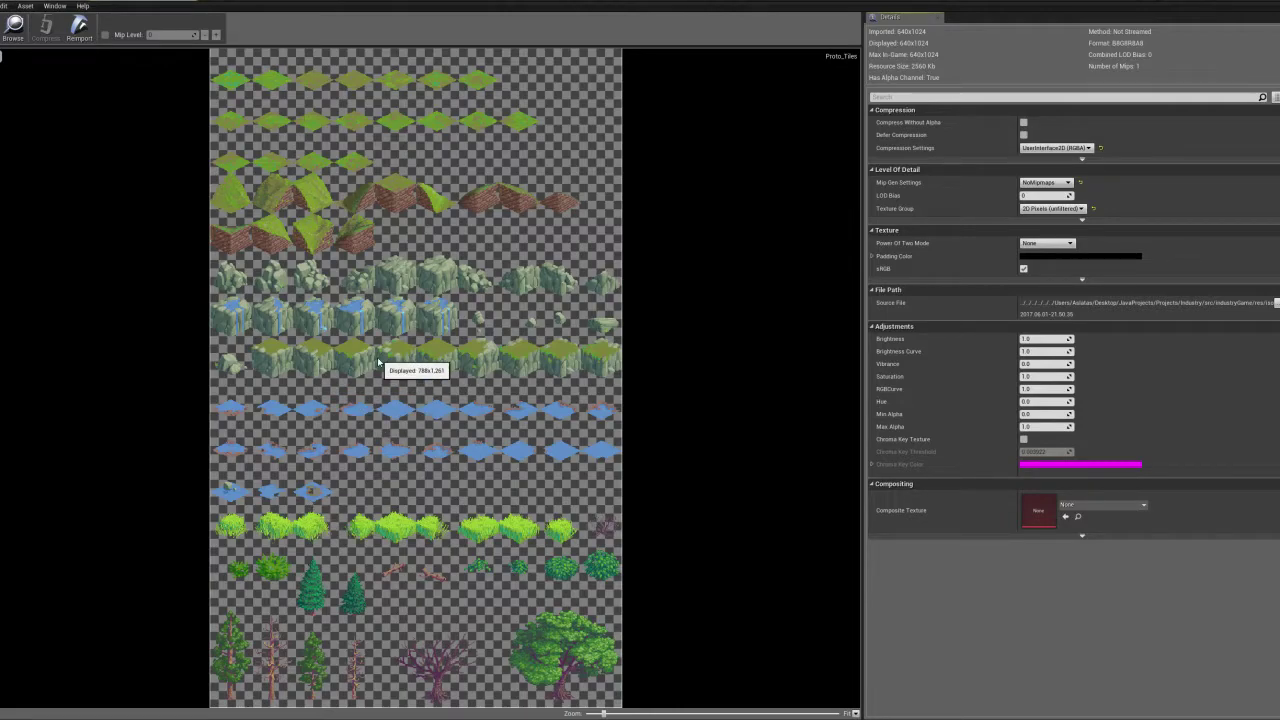
Examine the rows of grass, stone, water and vegetation tiles in the Proto_Tiles texture
scroll(677, 377, down, 2)
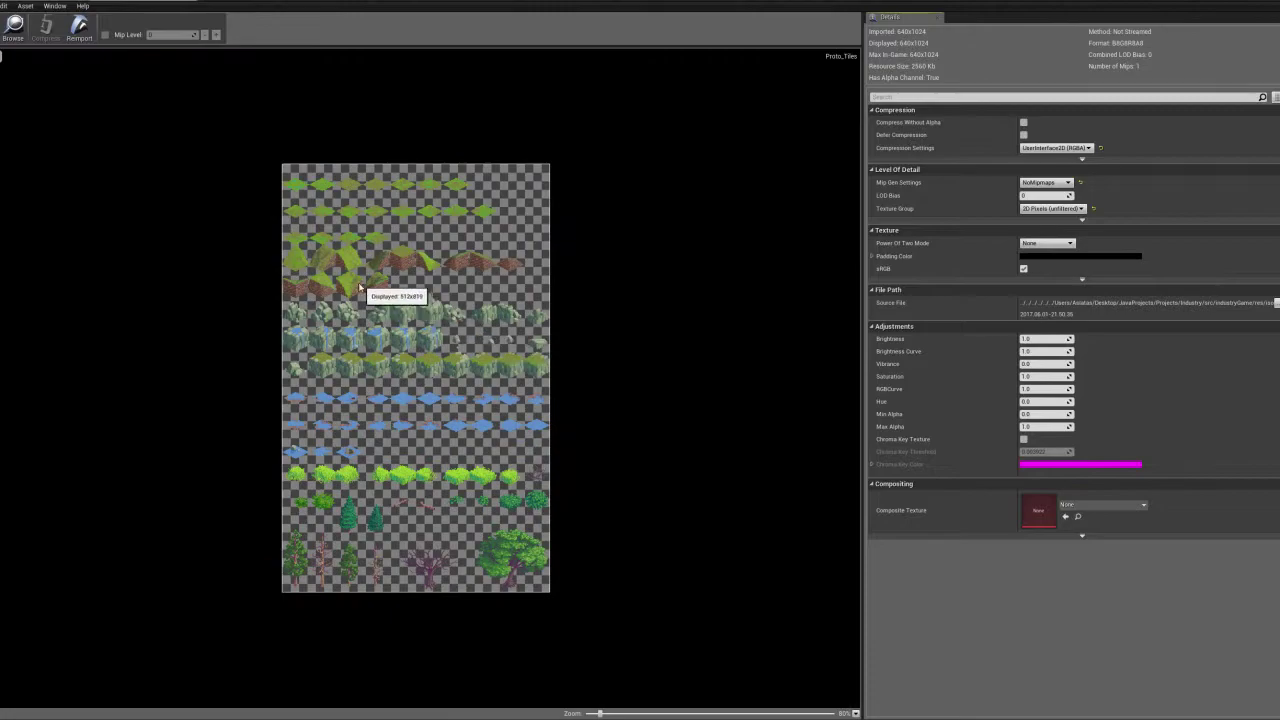
scroll(360, 288, up, 3)
scroll(343, 300, down, 1)
scroll(330, 318, up, 3)
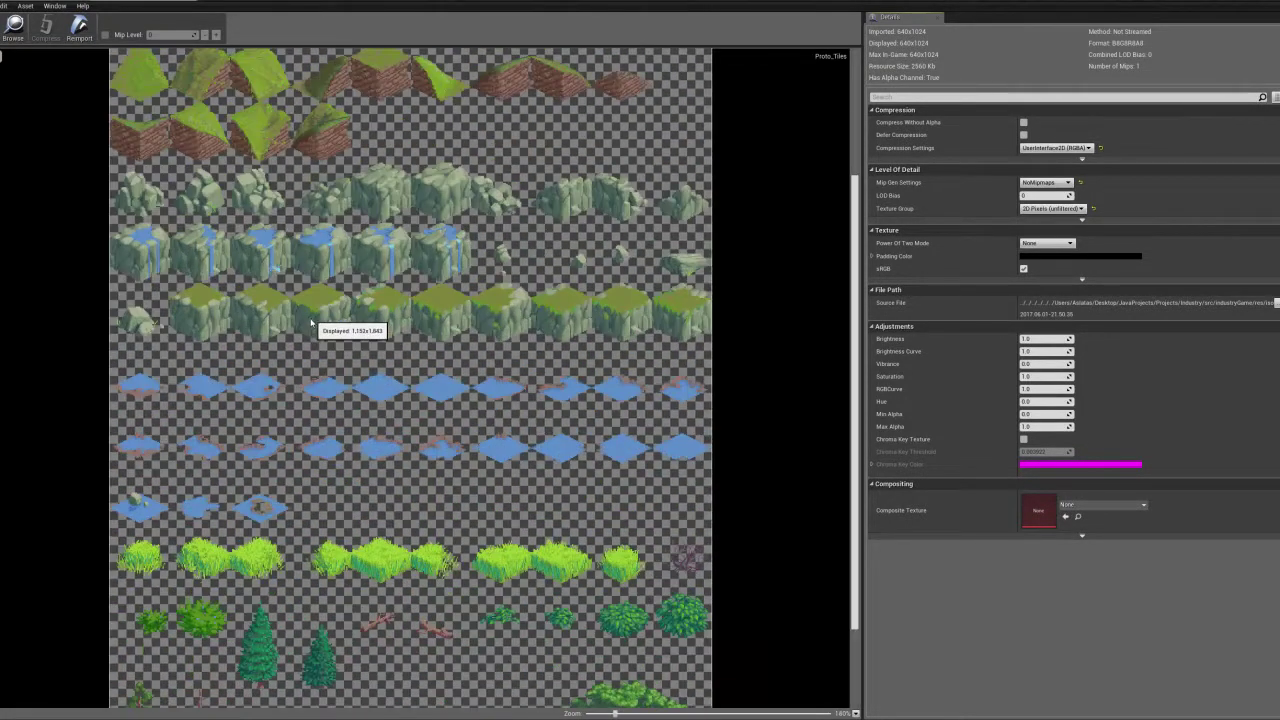
scroll(471, 308, down, 1)
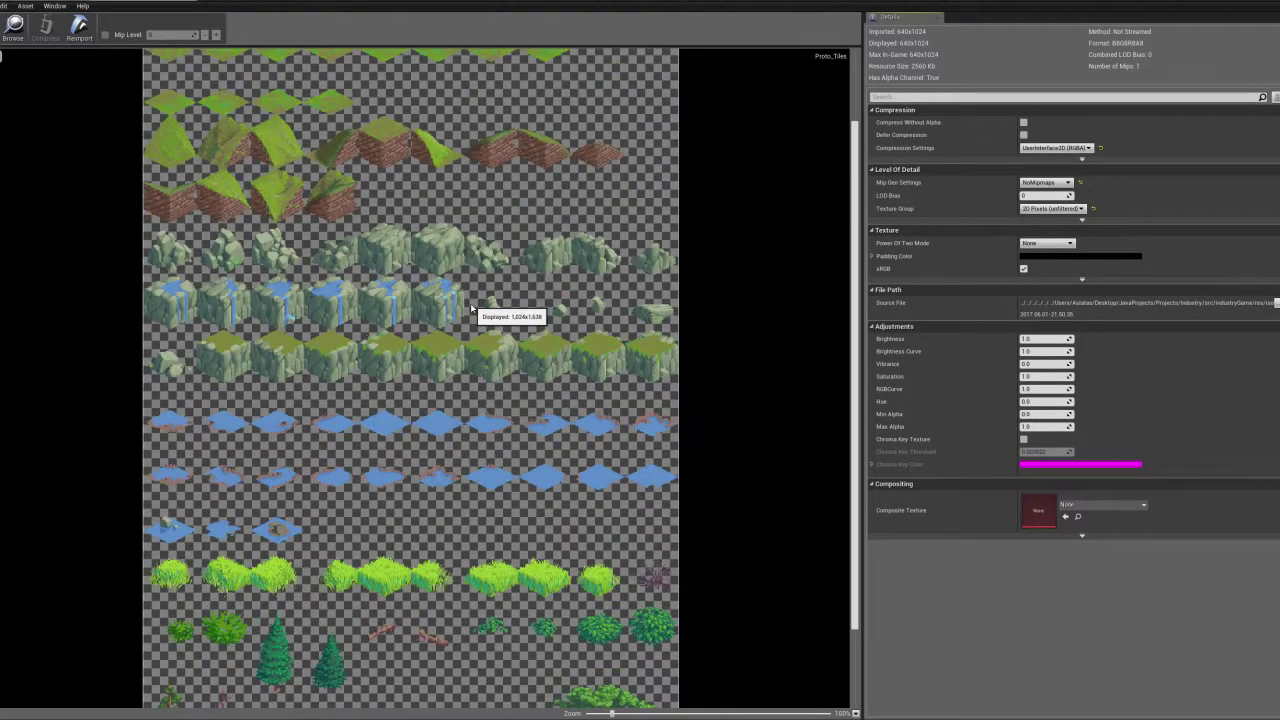
scroll(471, 308, down, 1)
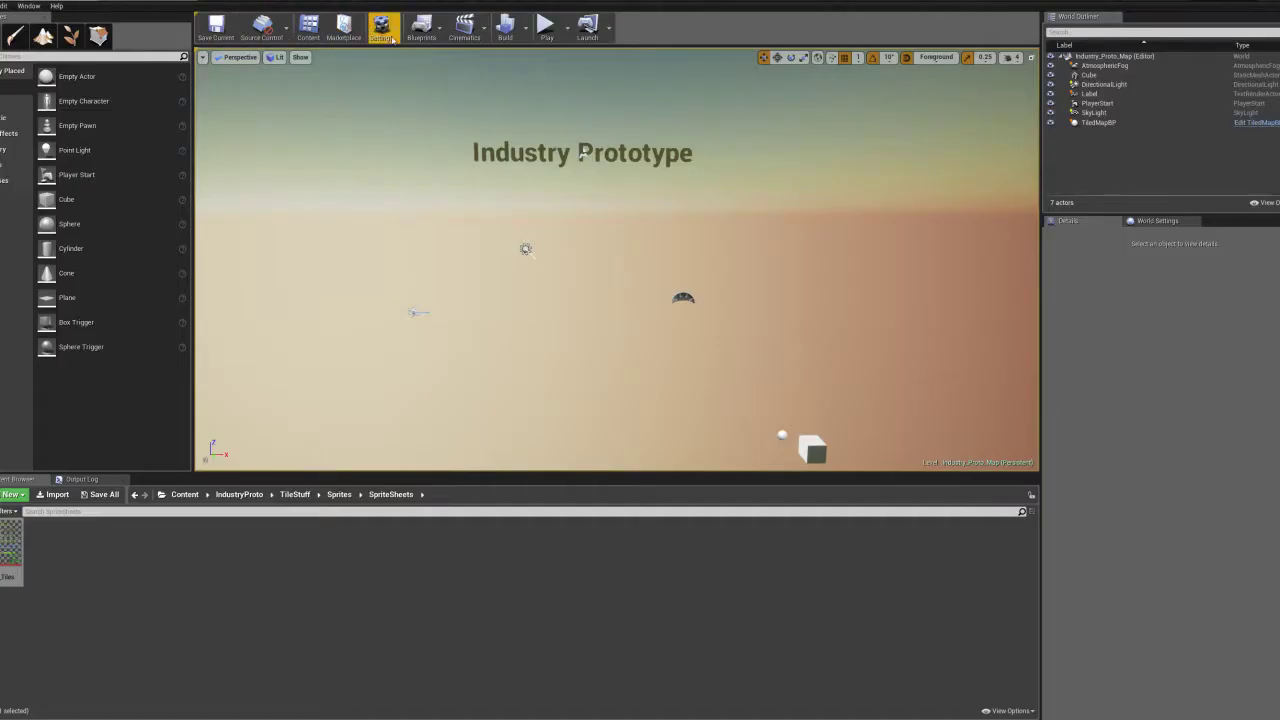
Review the Paper2D - Import section of the project settings, including the default sprite texture group and compression
click(381, 25)
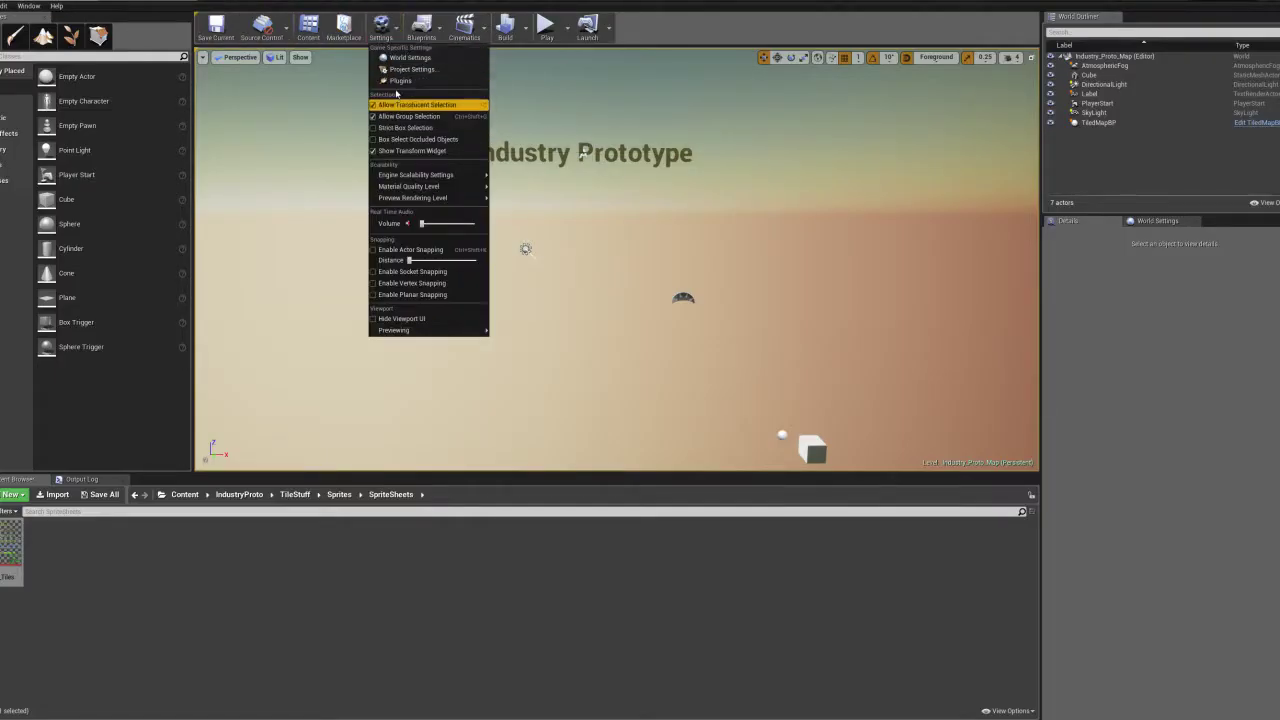
click(400, 70)
scroll(257, 449, down, 5)
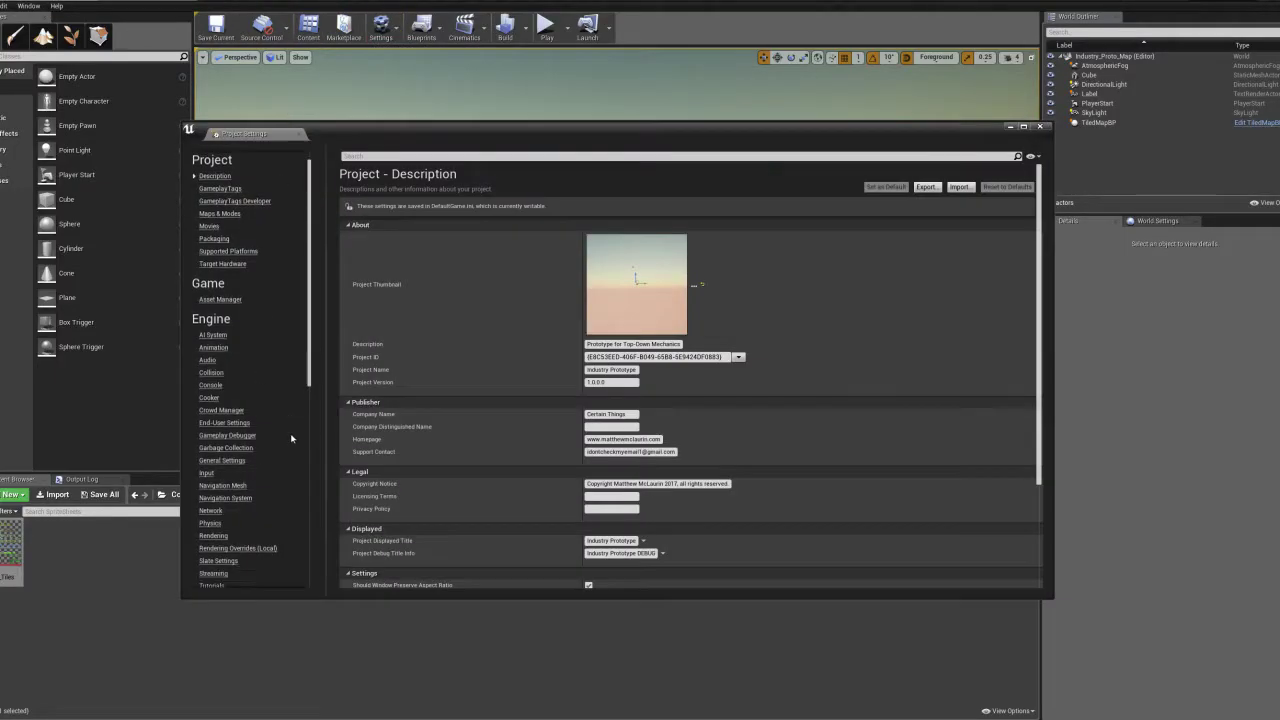
click(223, 525)
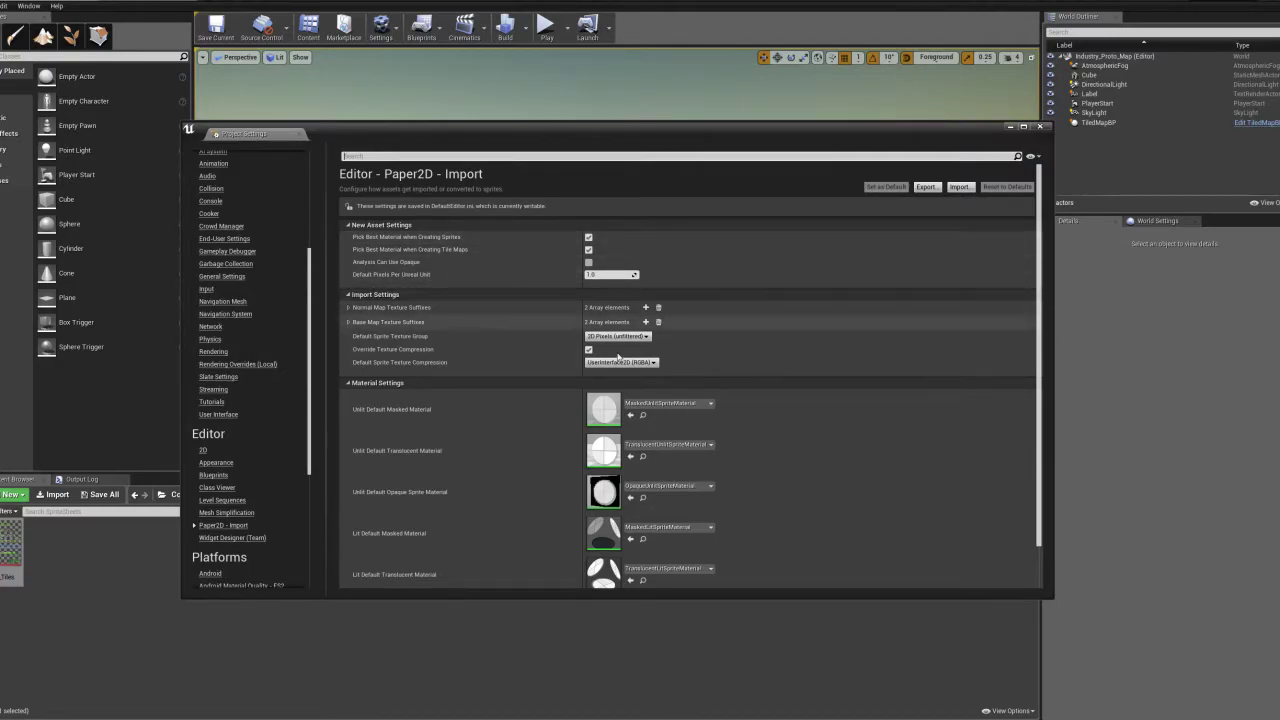
scroll(644, 414, down, 2)
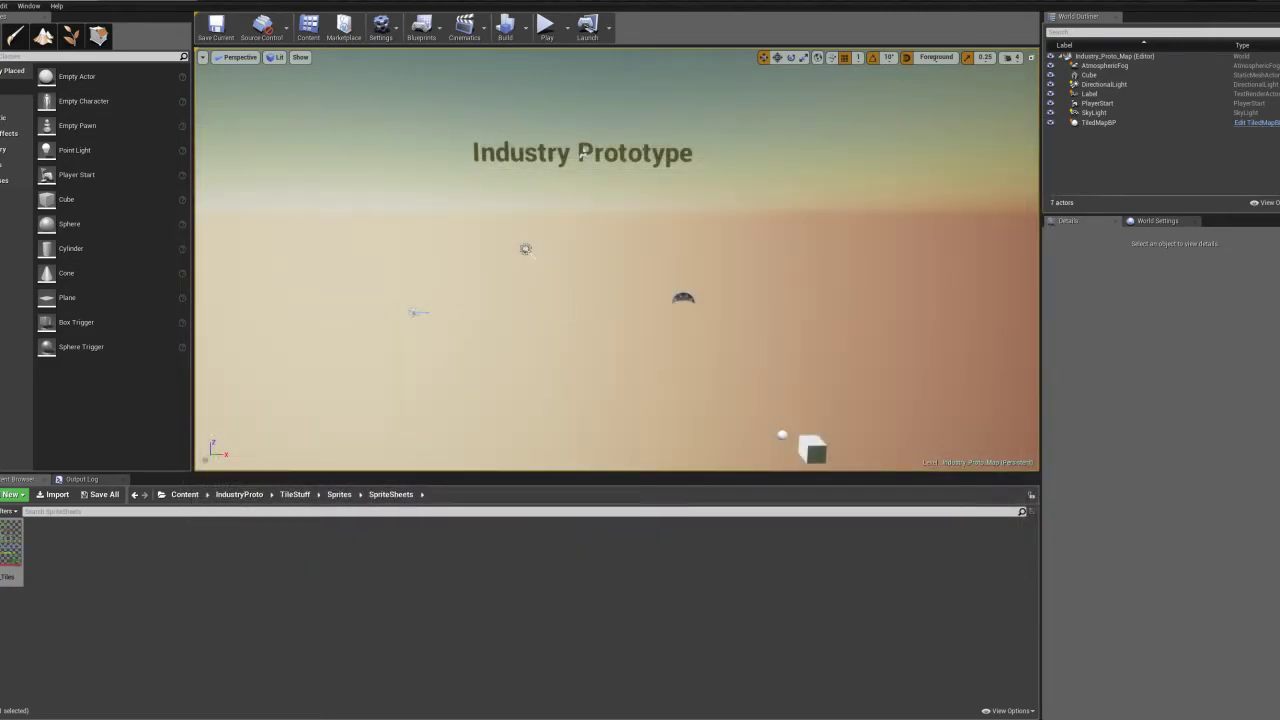
Apply the Paper2D texture settings to the Proto_Tiles sprite sheet
right_click(10, 548)
mouse_move(83, 296)
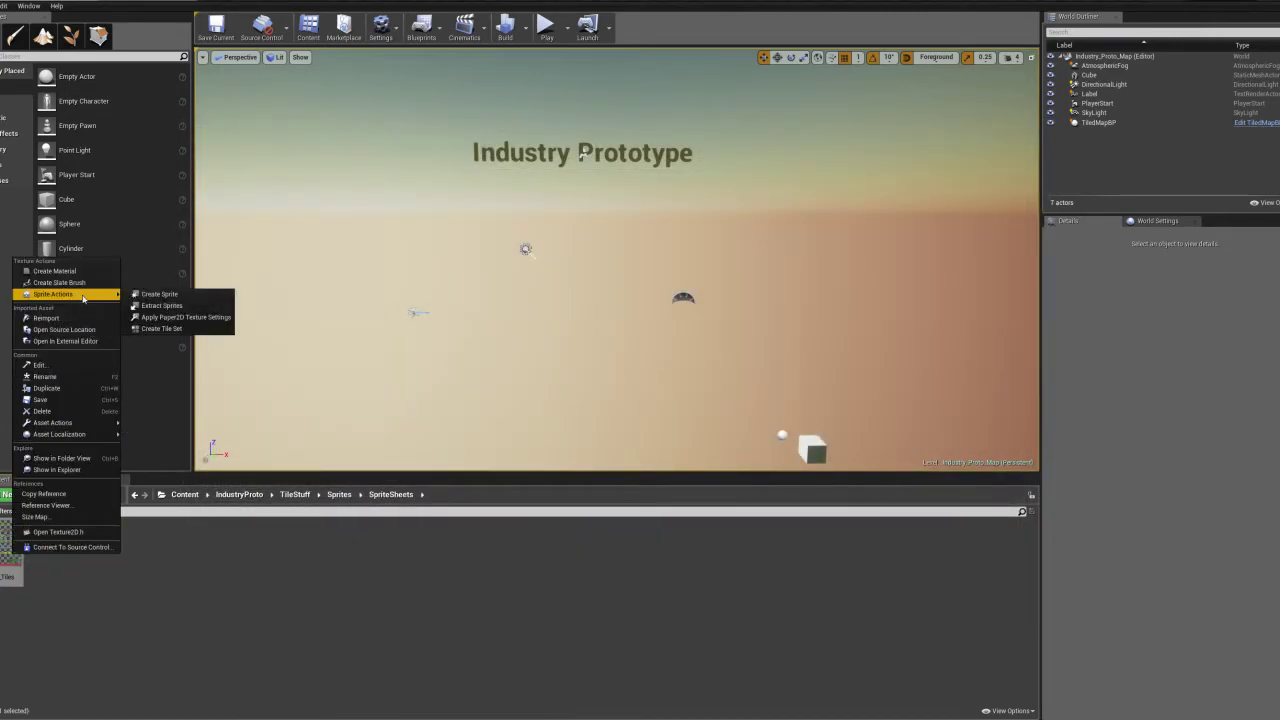
click(181, 318)
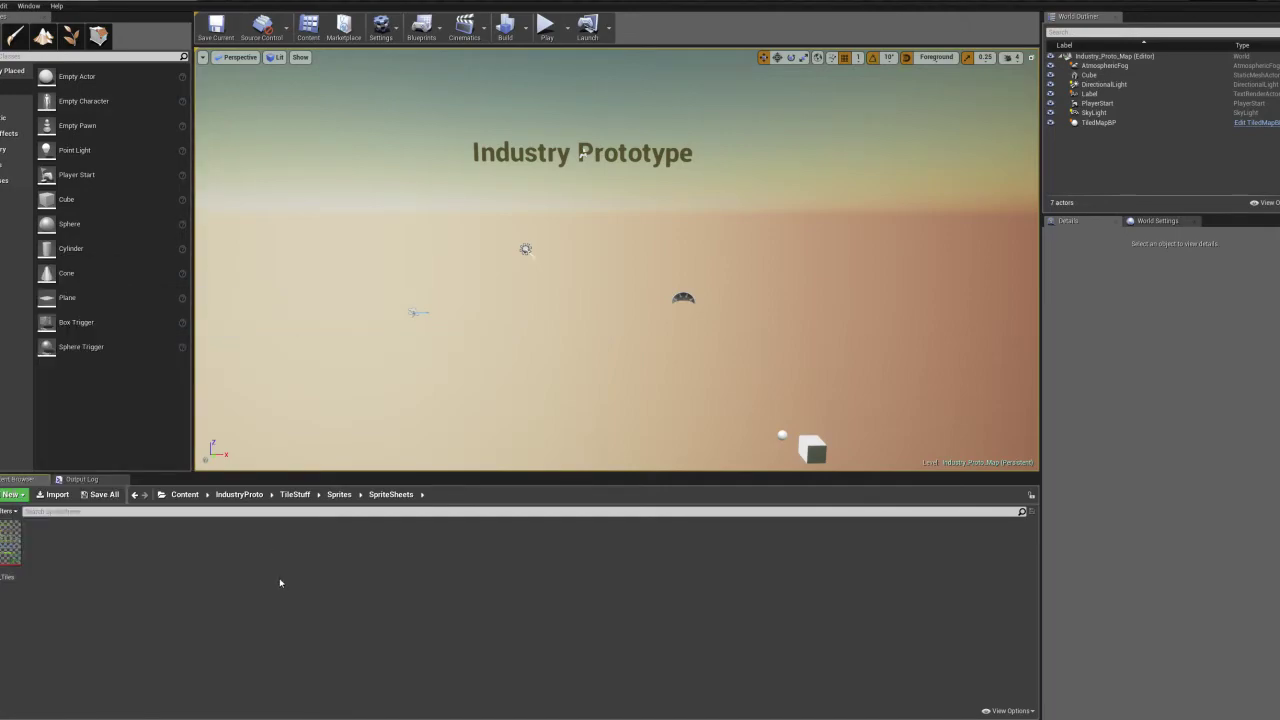
Open the Proto_Tiles_TS tile set in the TileStuff folder and inspect several individual grass and cliff tiles
click(295, 494)
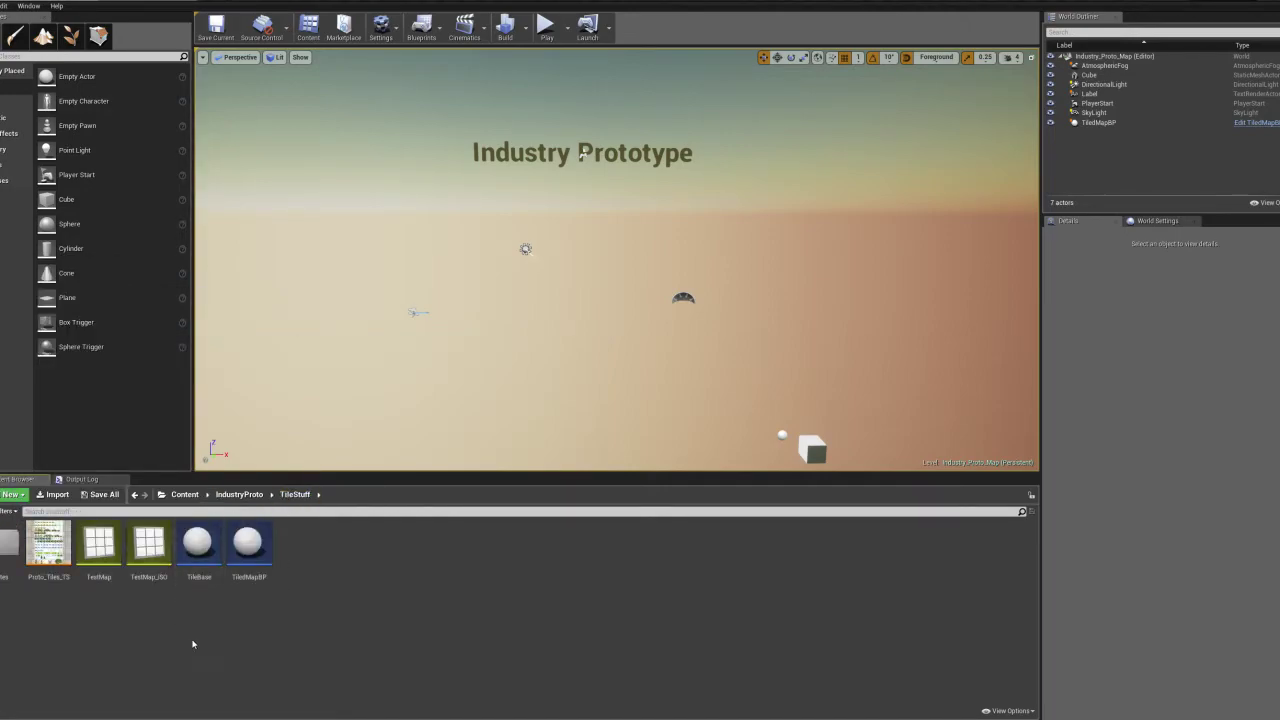
double_click(49, 554)
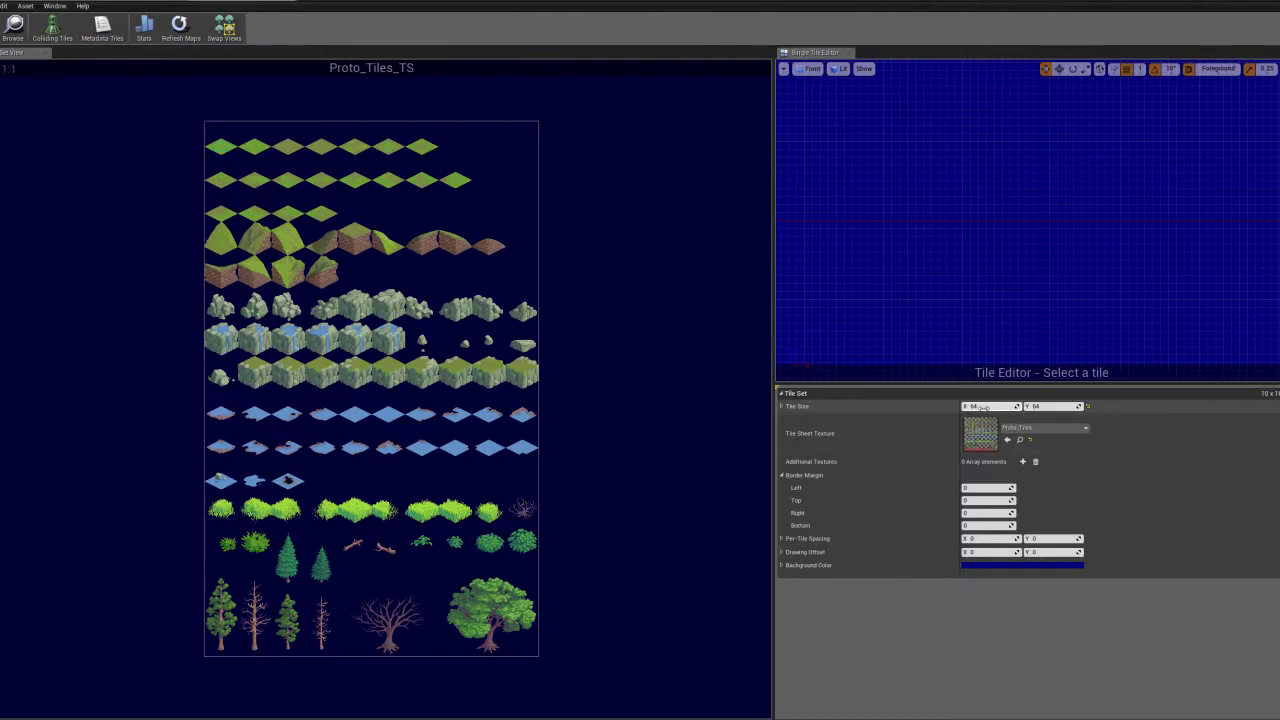
click(245, 149)
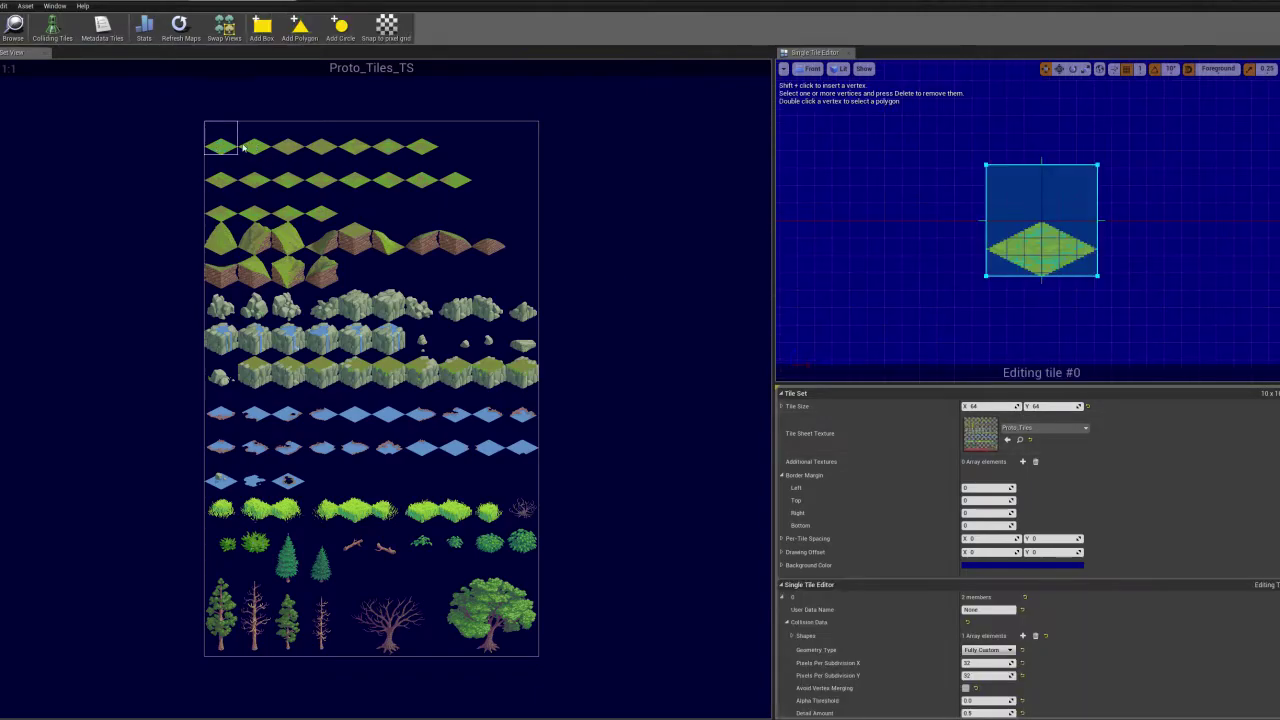
click(416, 148)
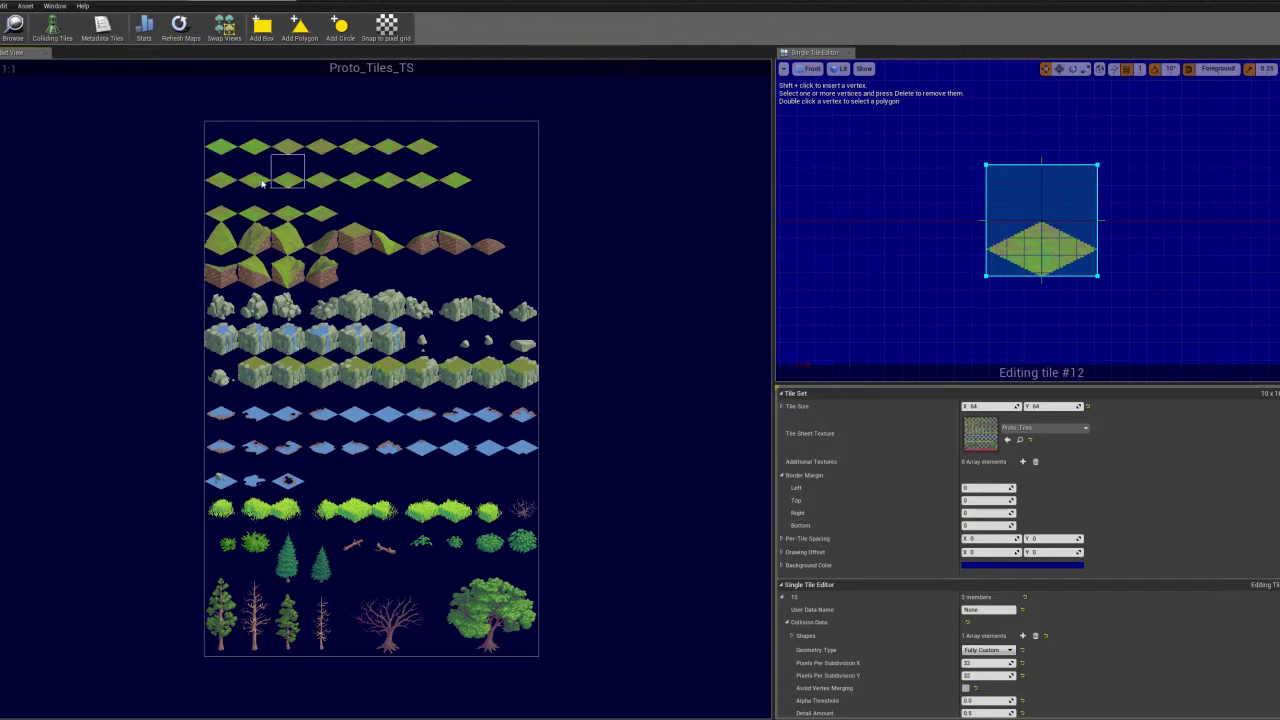
click(224, 184)
click(363, 247)
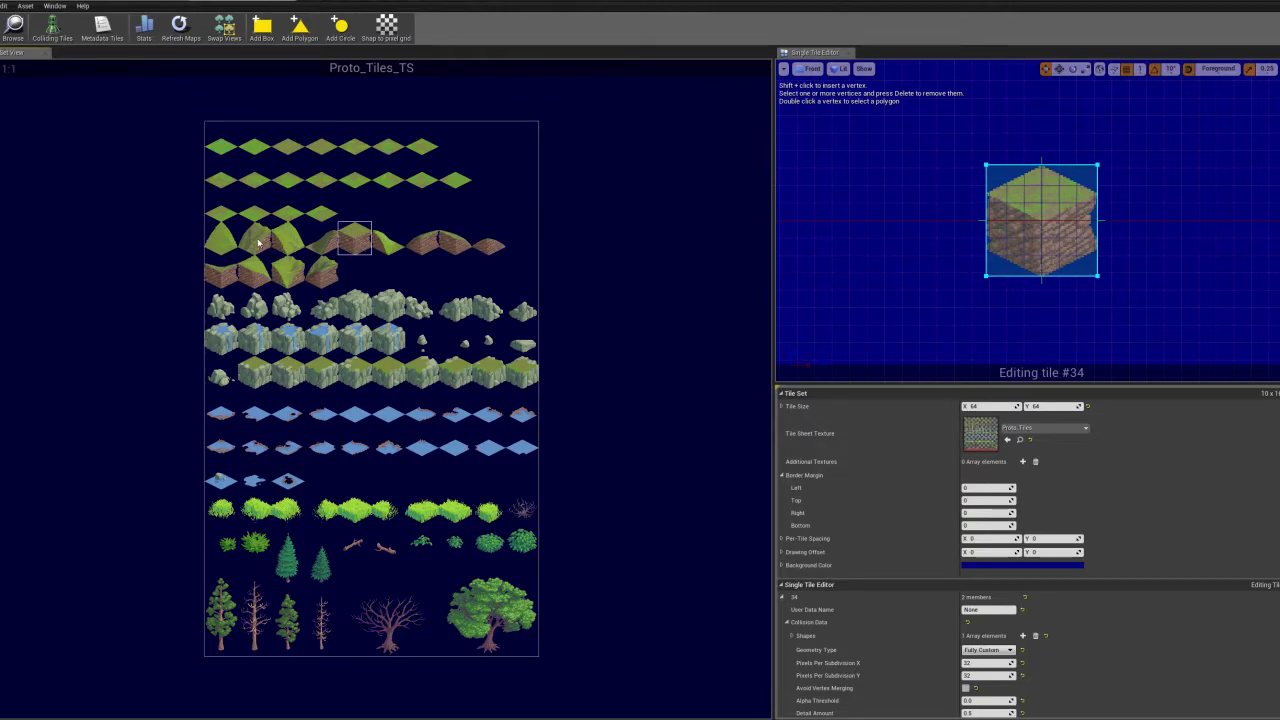
click(322, 188)
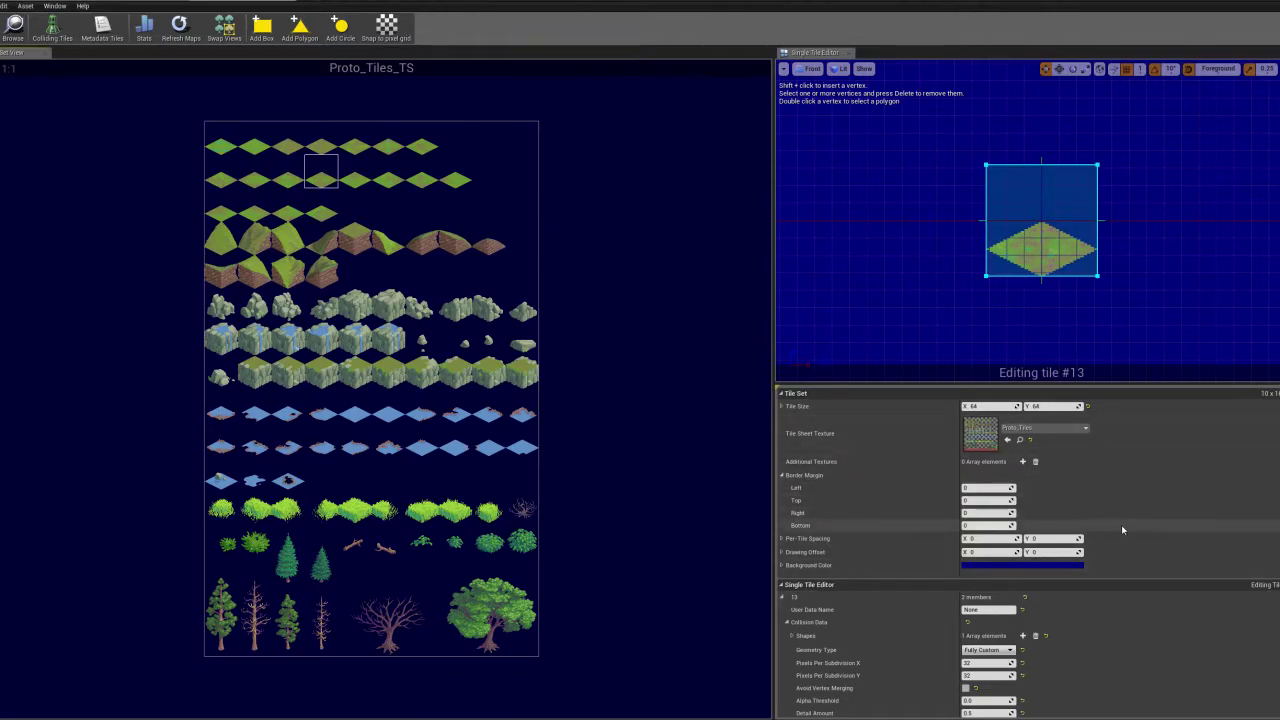
Examine the single-tile settings and the selected grass tile's outline up close in the tile set
scroll(1122, 530, down, 1)
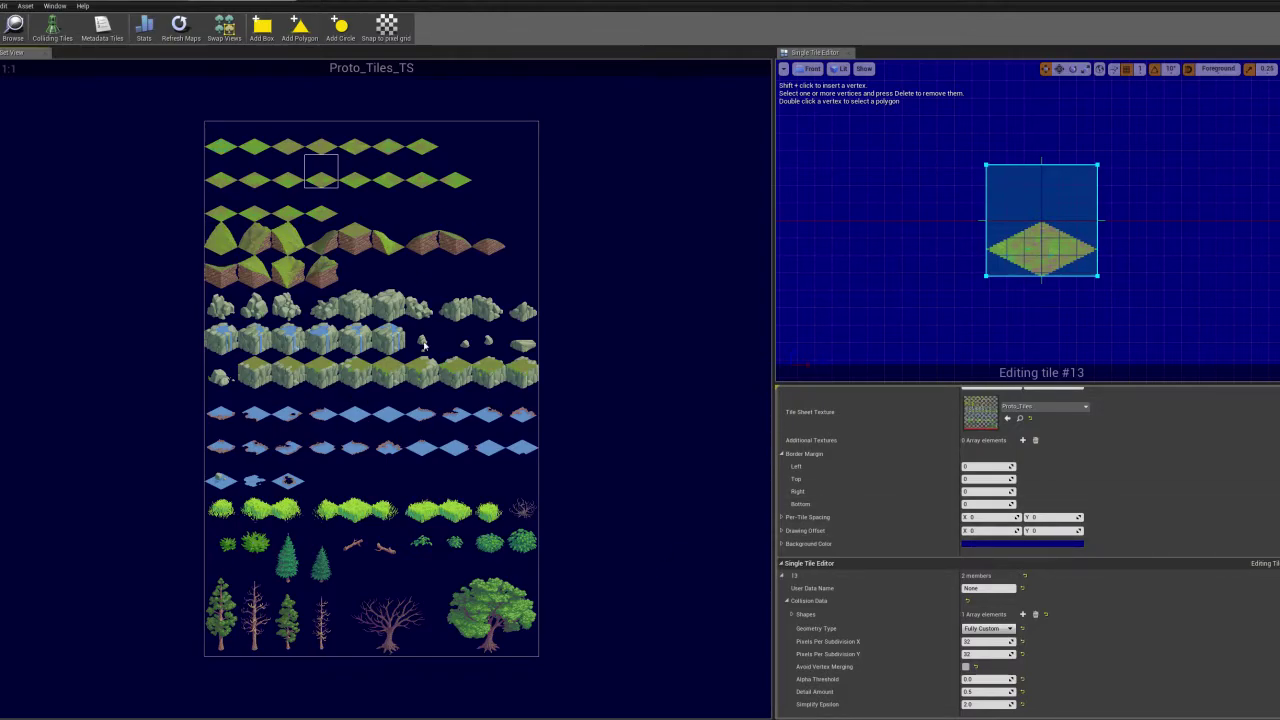
scroll(389, 346, up, 3)
scroll(389, 346, down, 3)
right_drag(375, 268, 425, 441)
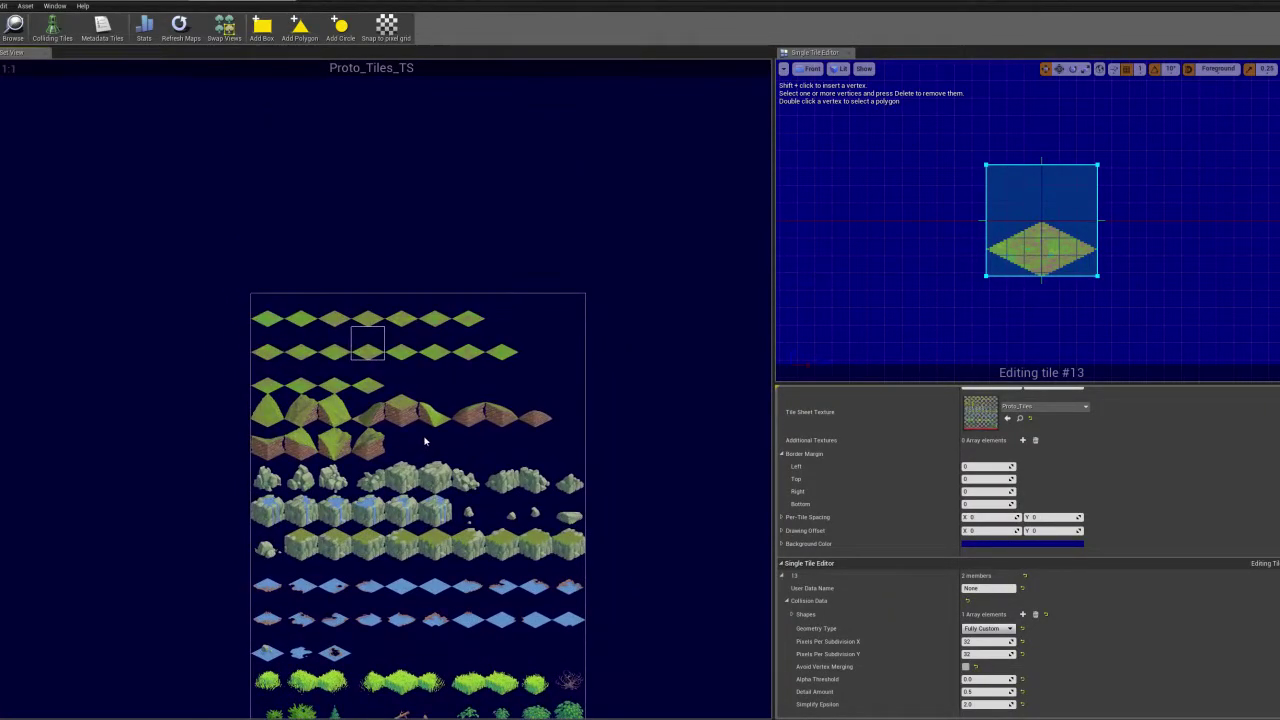
scroll(380, 369, up, 3)
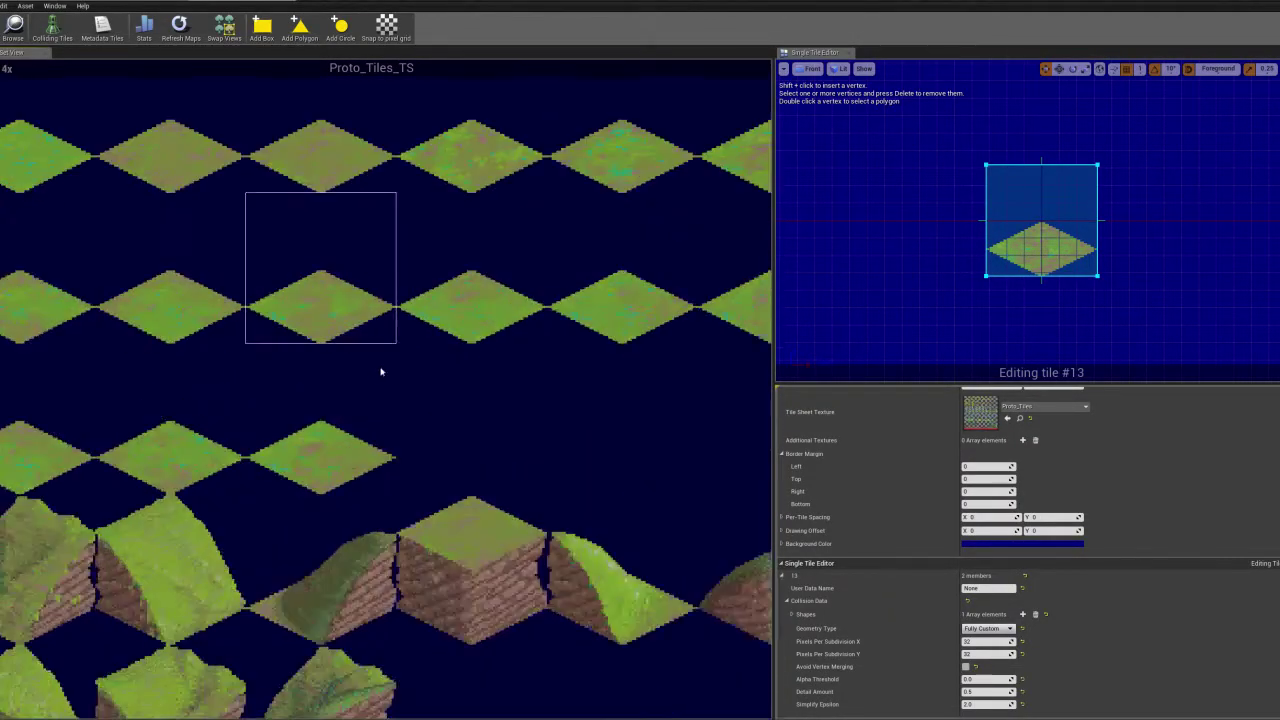
scroll(380, 369, down, 3)
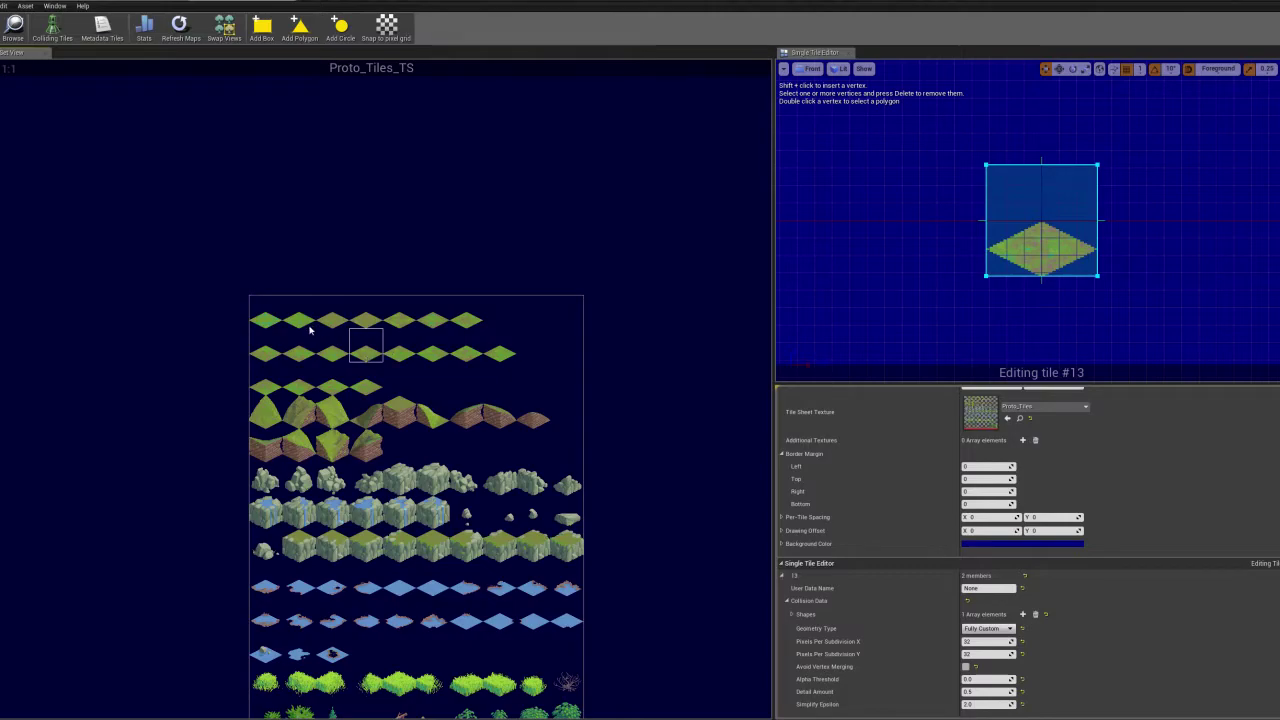
Inspect the first three grass tiles of the tile set's top row up close
scroll(249, 334, up, 4)
click(323, 274)
click(470, 292)
click(577, 294)
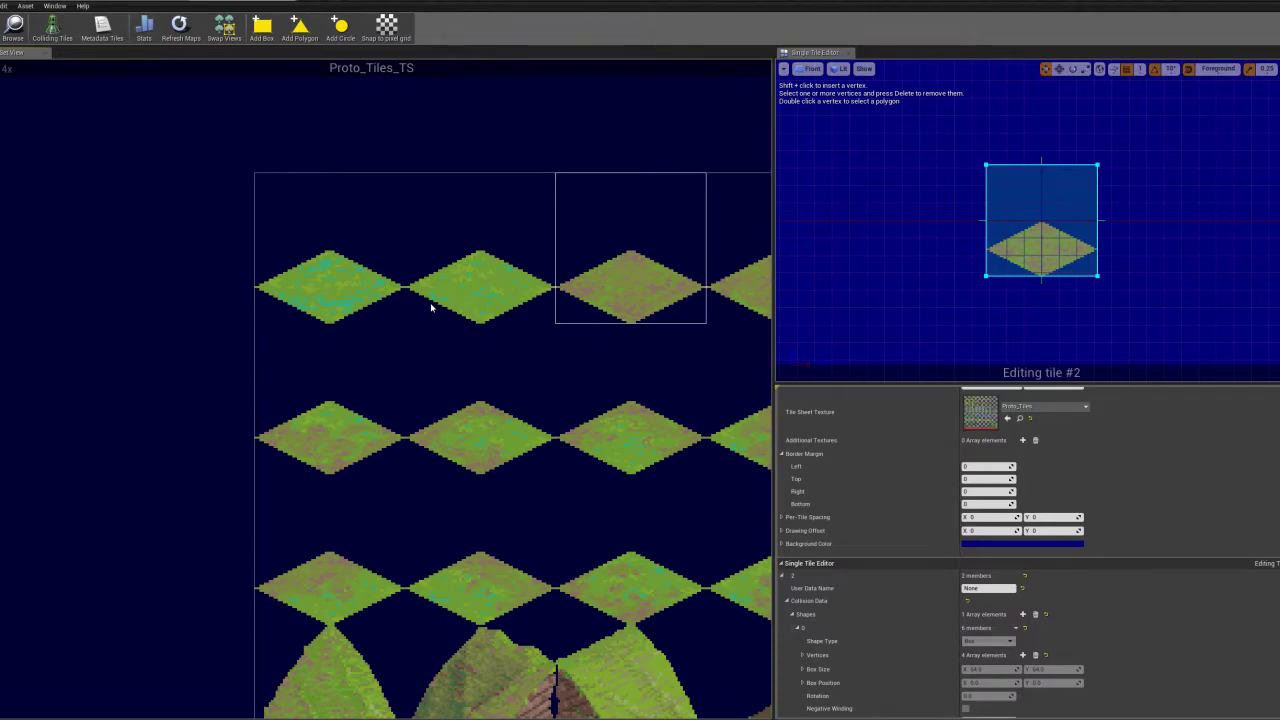
right_drag(476, 340, 430, 314)
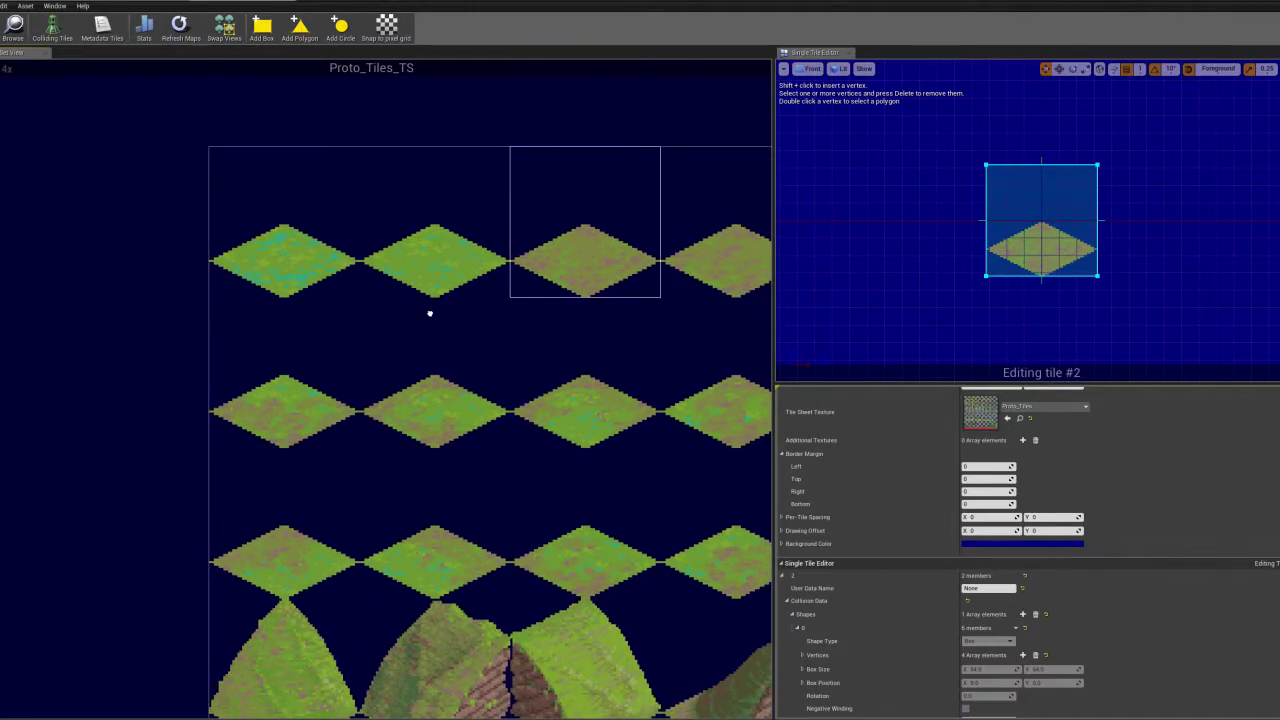
right_drag(476, 251, 278, 245)
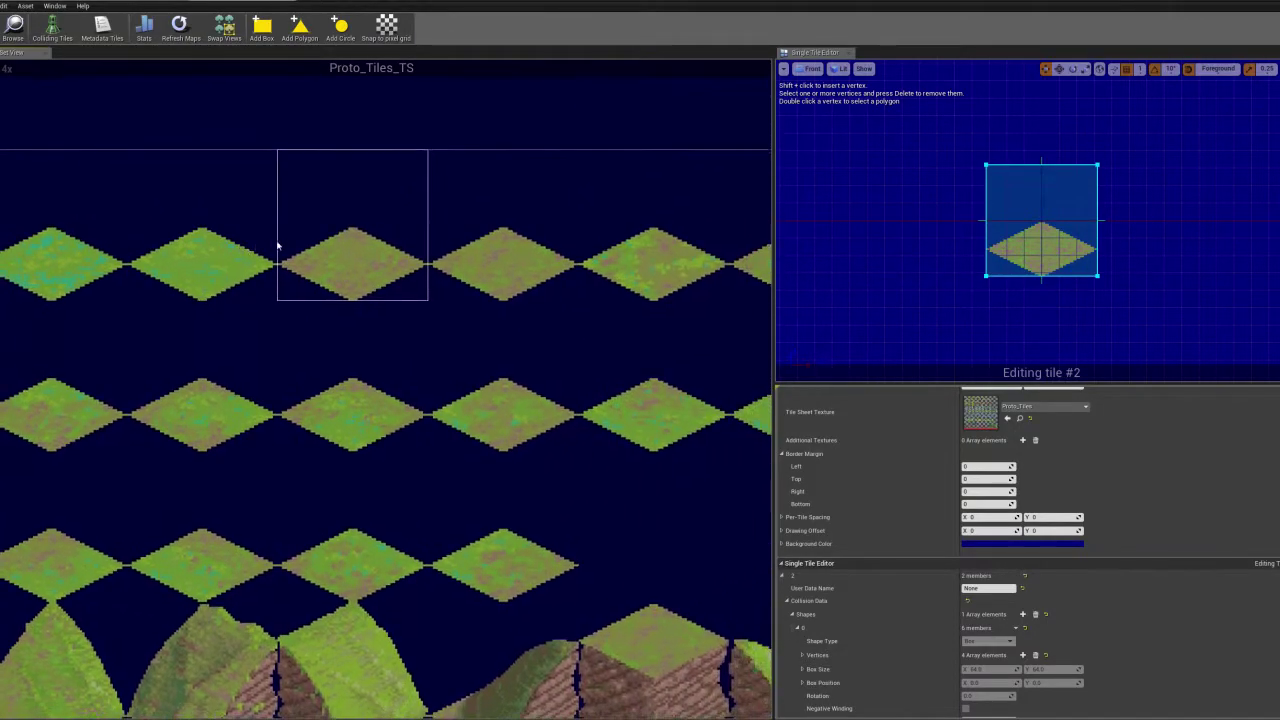
scroll(278, 245, down, 5)
scroll(391, 286, up, 4)
Delete the box collision shape from the first grass tile, tile #0
click(259, 290)
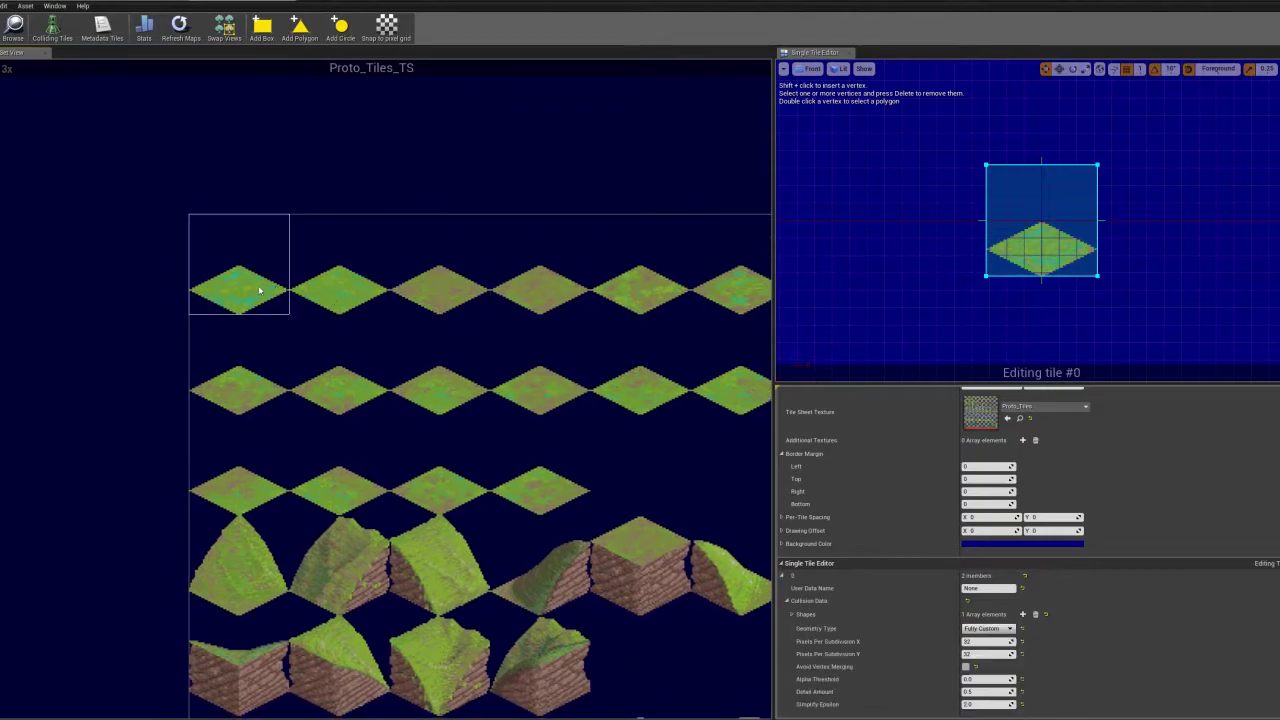
right_drag(982, 266, 907, 241)
click(973, 203)
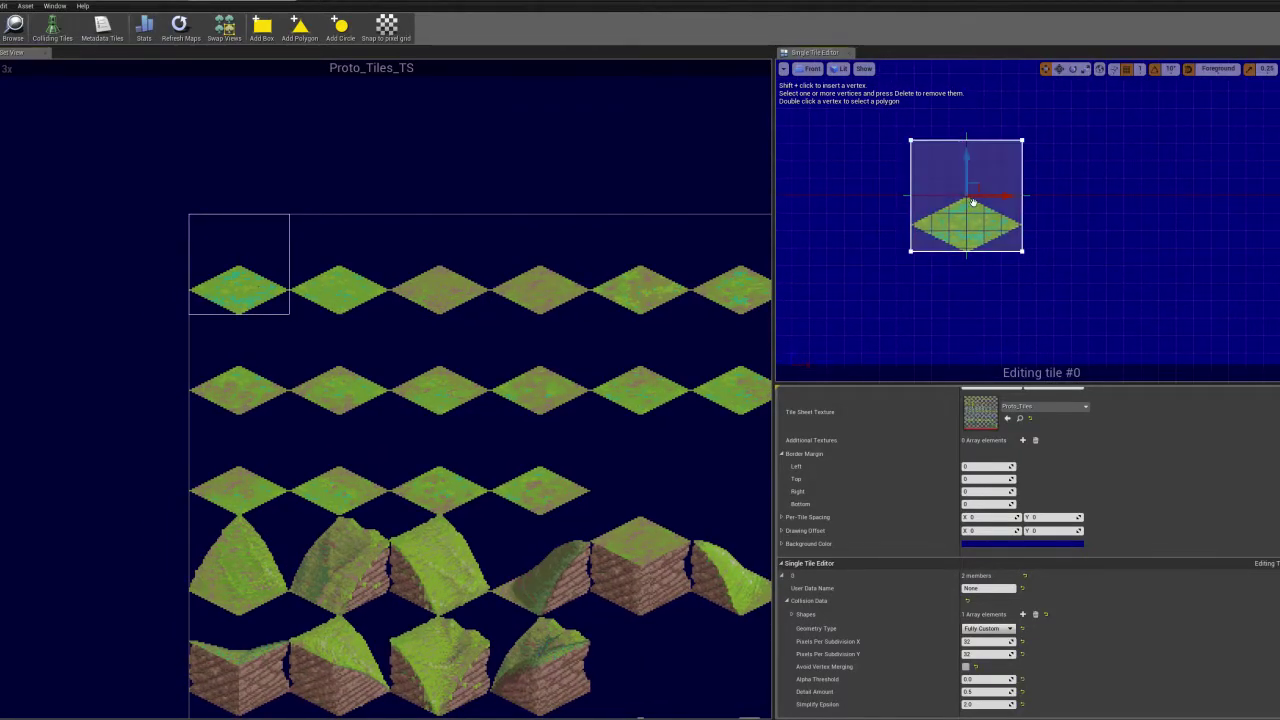
key(Delete)
Try to fit a new box collision shape to the grass diamond by moving its two upper vertices, and delete the shape
click(261, 28)
scroll(949, 147, up, 2)
click(879, 121)
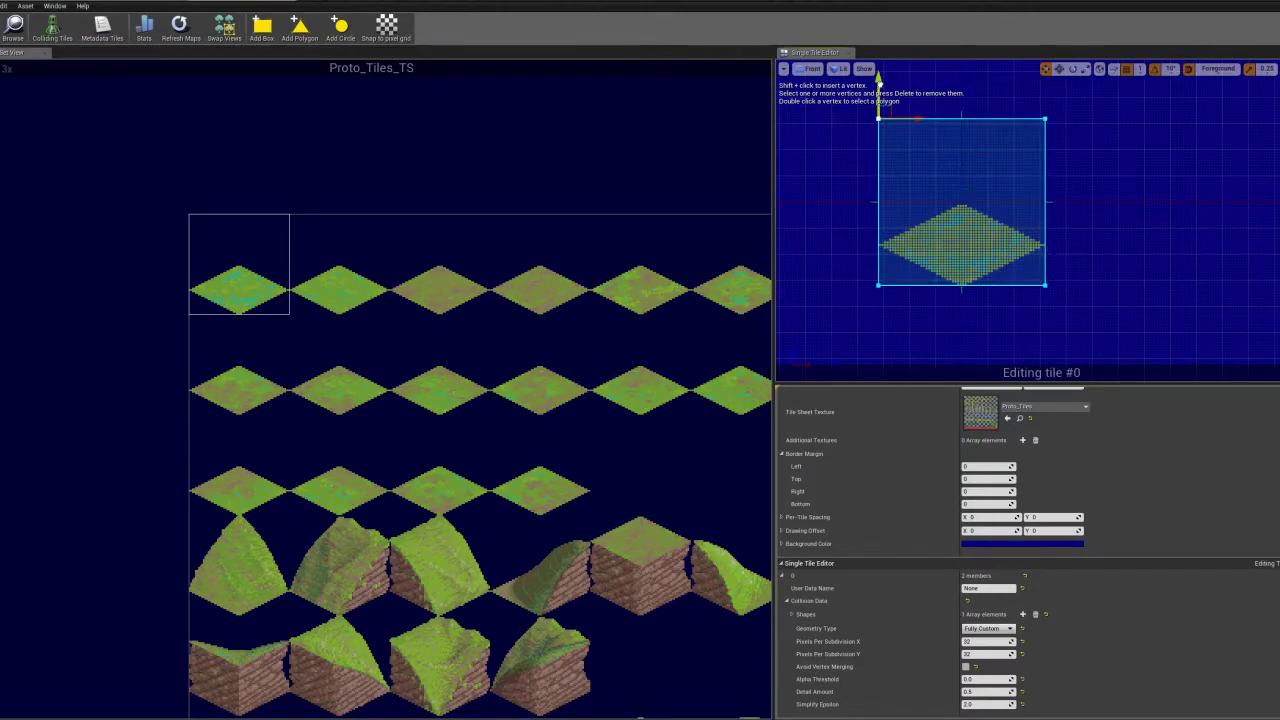
drag(877, 78, 877, 200)
click(1046, 121)
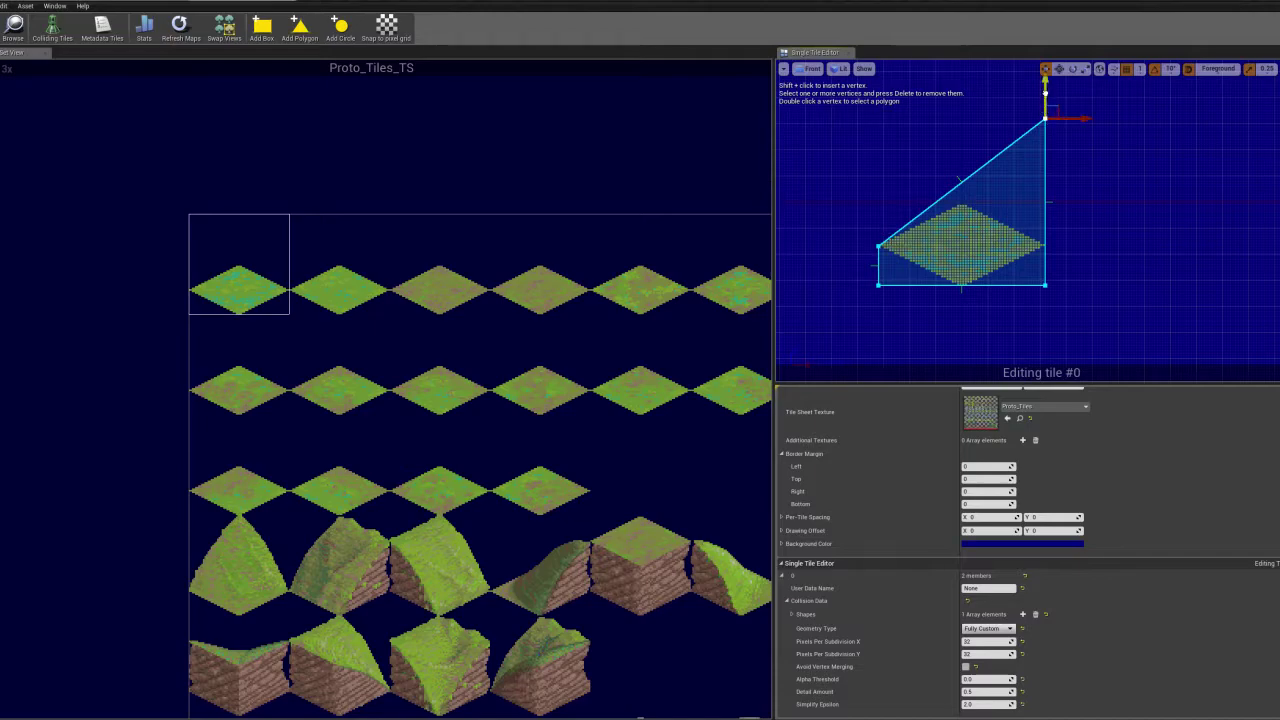
drag(1045, 100, 1004, 163)
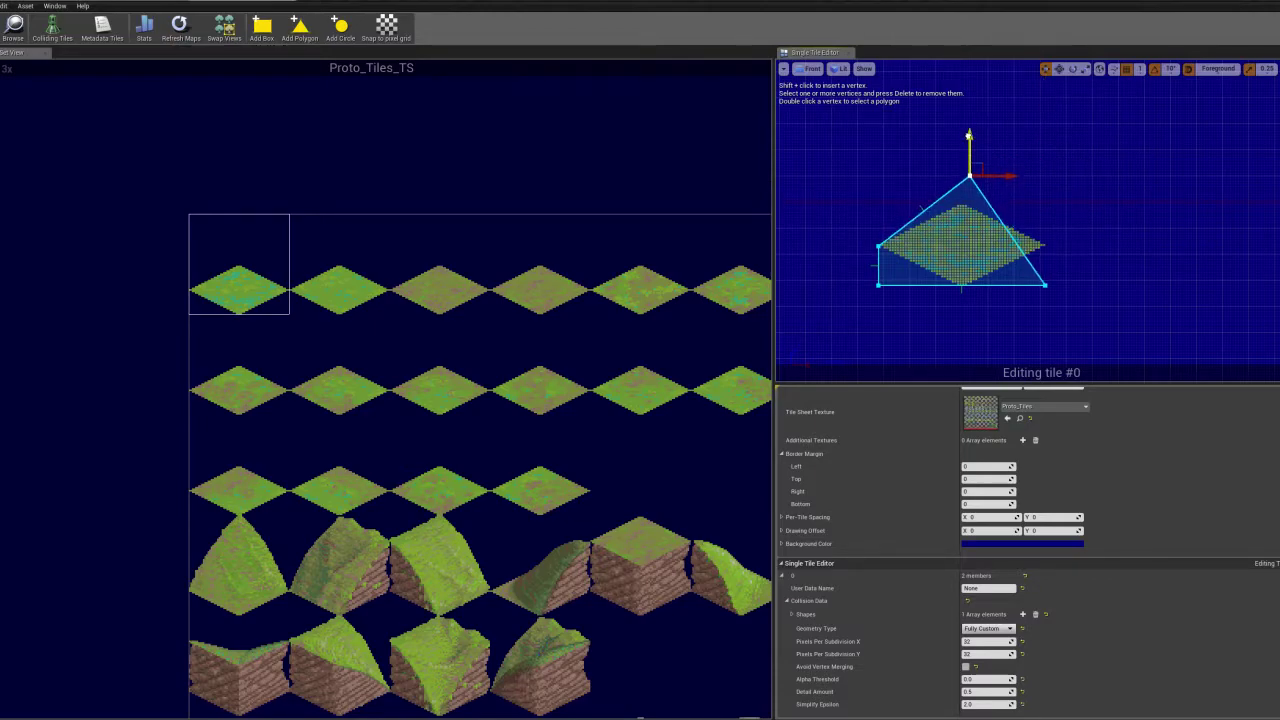
drag(969, 134, 966, 156)
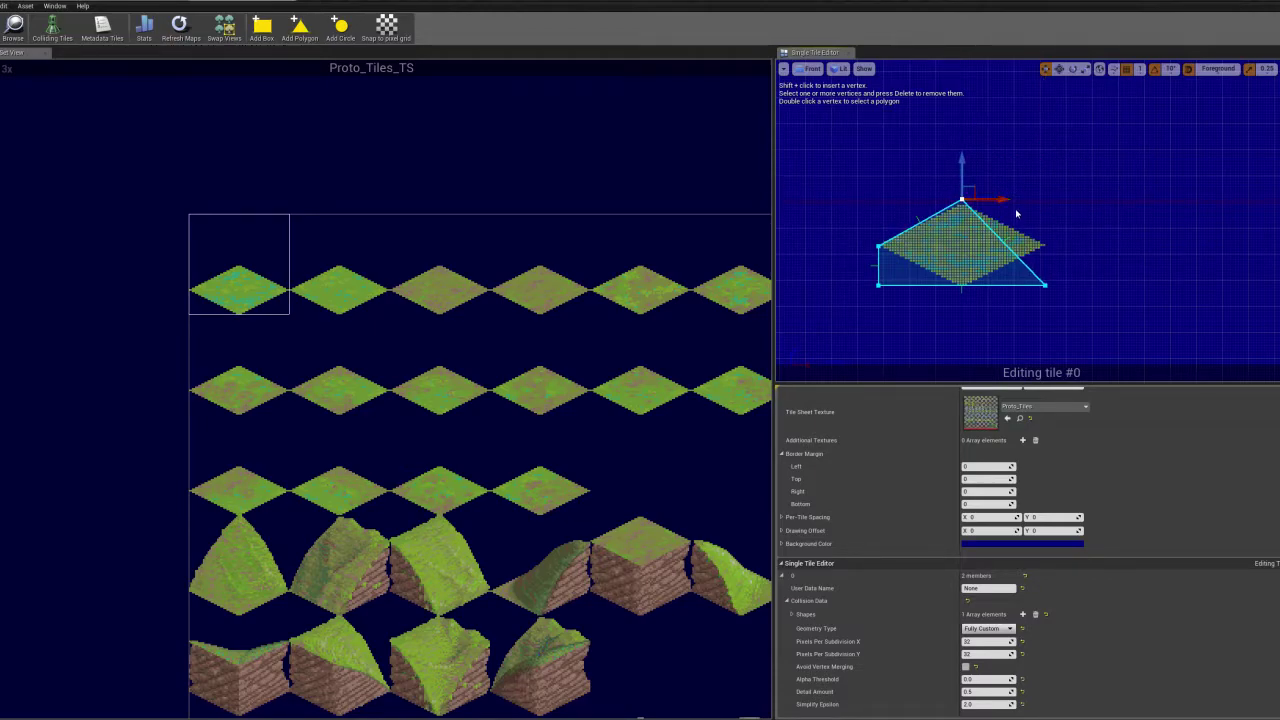
click(966, 263)
key(Delete)
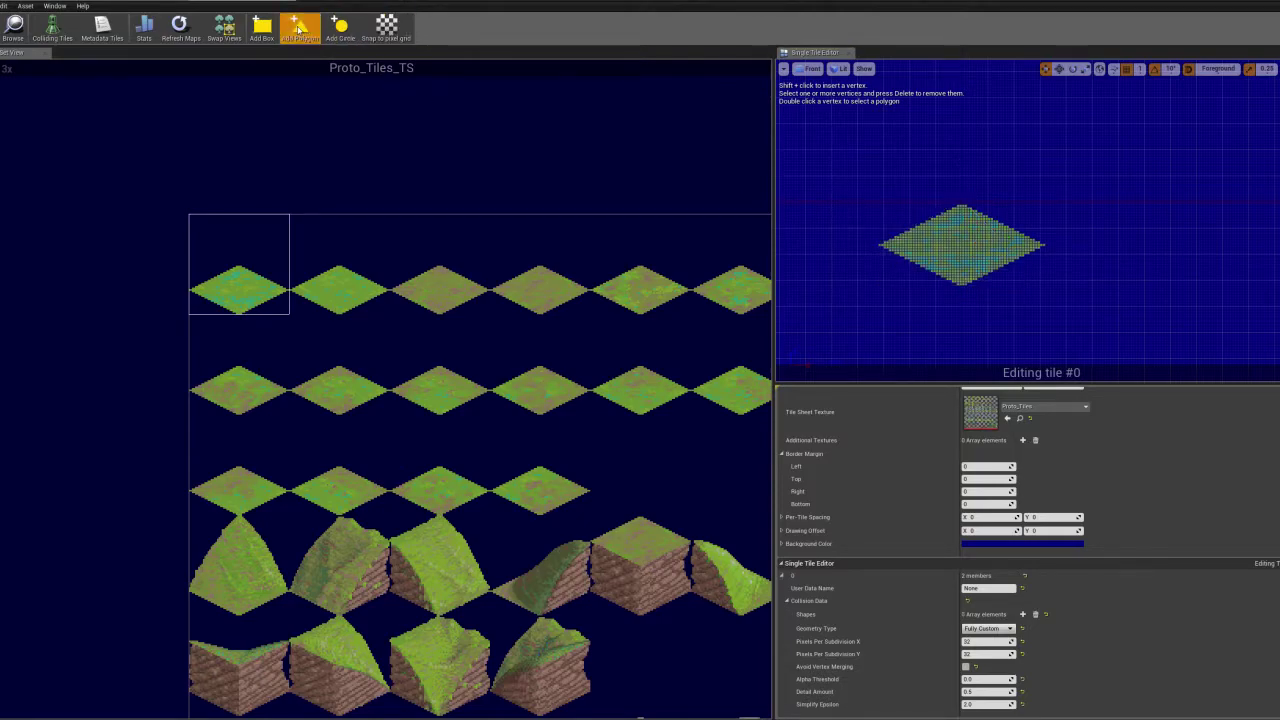
Try a nine-point polygon collision shape drawn loosely around the grass diamond of tile #0, and delete it
click(298, 27)
click(869, 218)
click(904, 194)
click(1019, 181)
click(1068, 218)
click(1077, 264)
click(1038, 302)
click(974, 327)
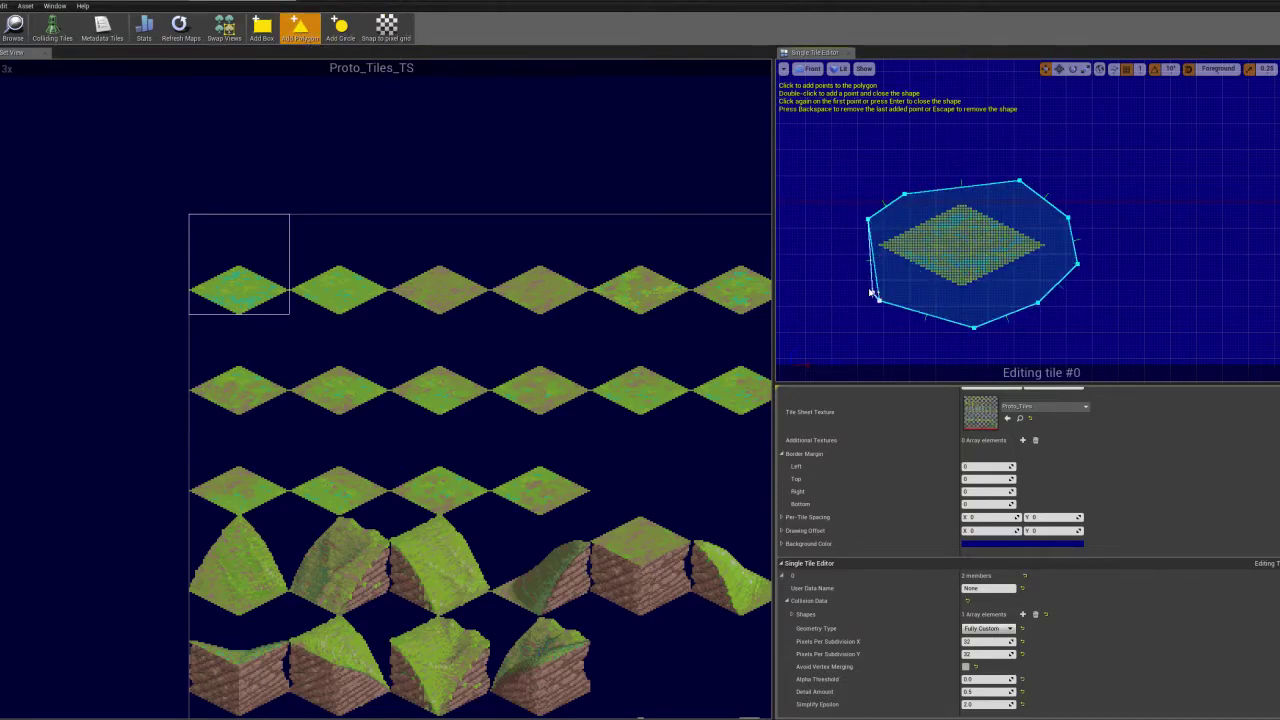
double_click(852, 272)
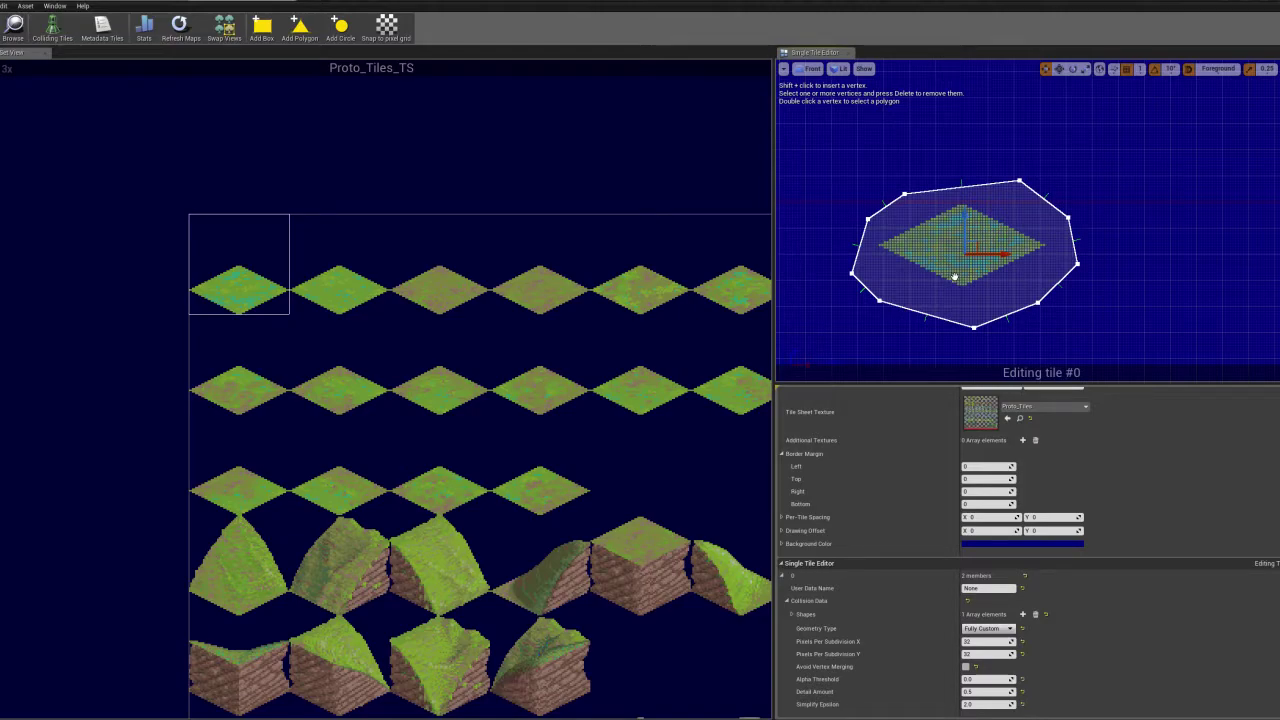
key(Delete)
Try a circle collision shape on the grass tile #0, and delete it
click(340, 27)
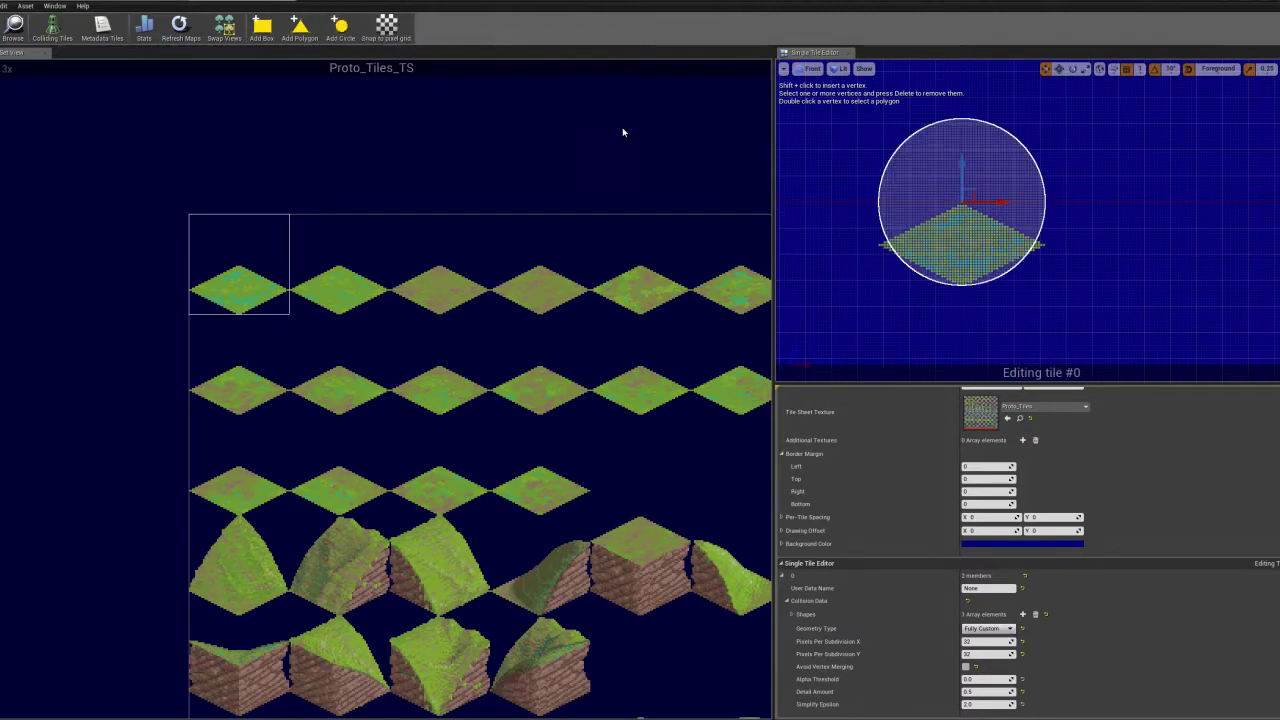
key(Delete)
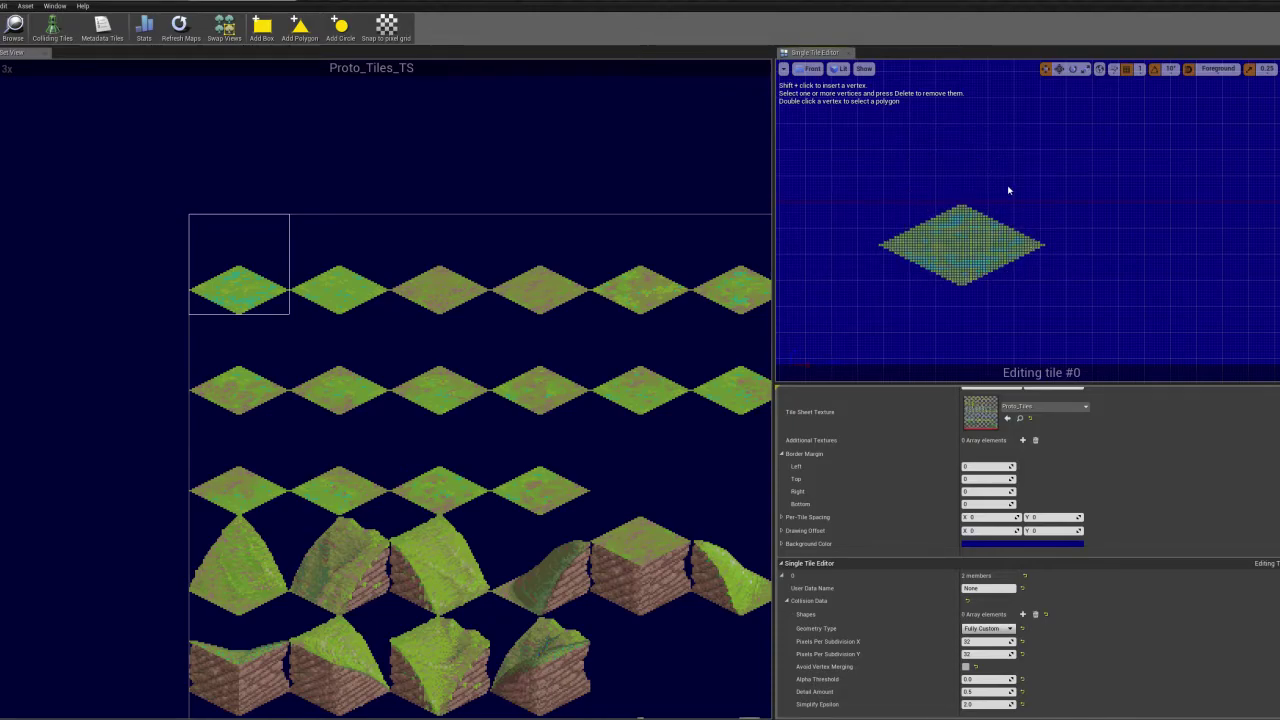
right_drag(985, 236, 974, 191)
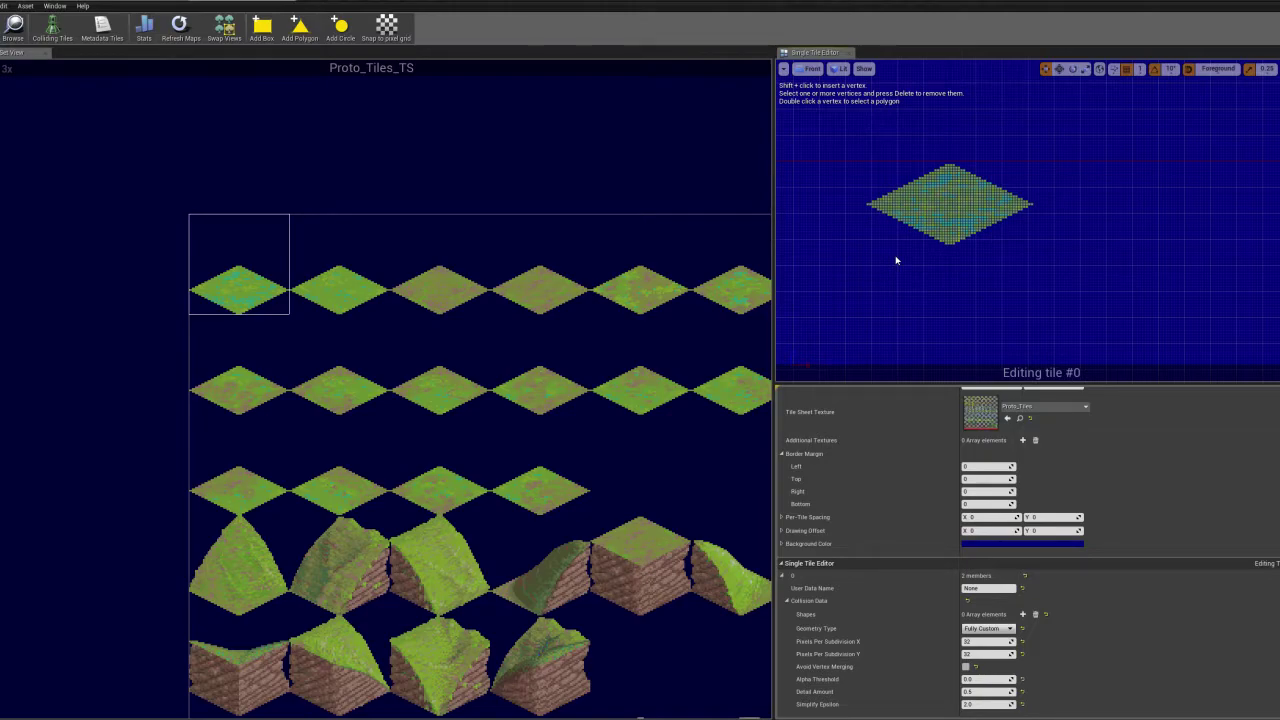
Set the collision geometry type of tile #0 to Source Bounding Box
click(988, 628)
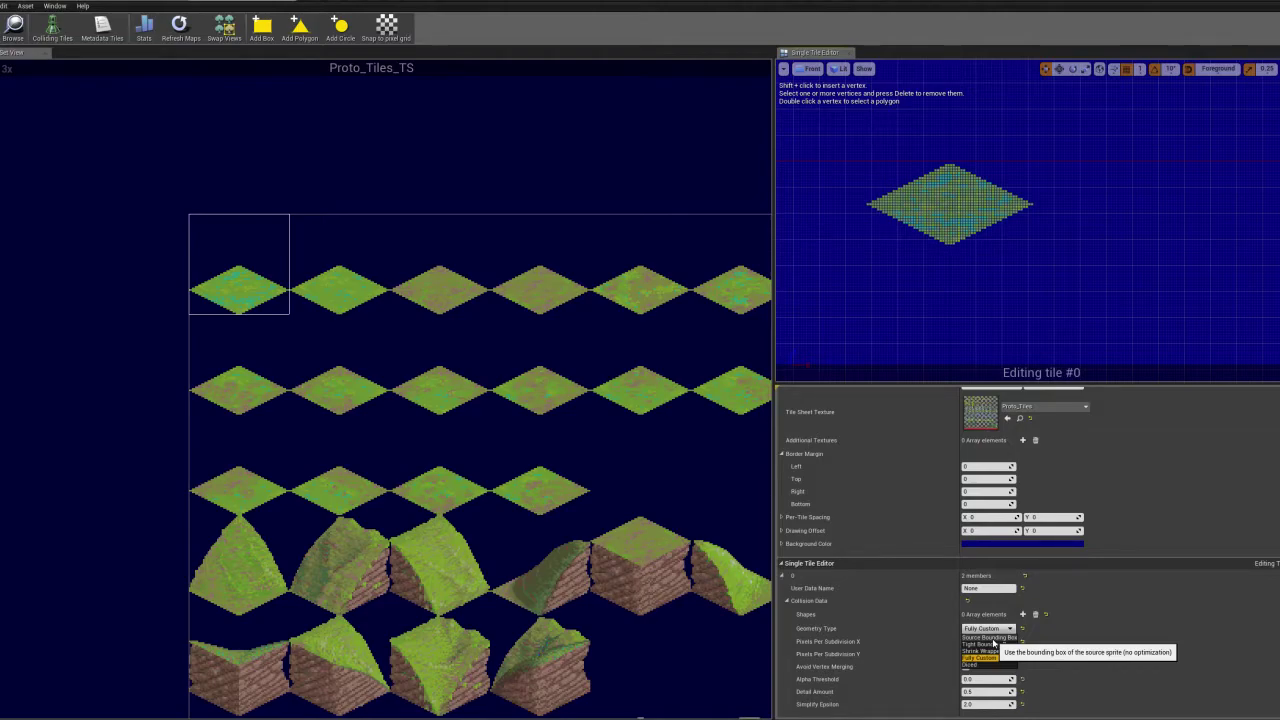
click(992, 638)
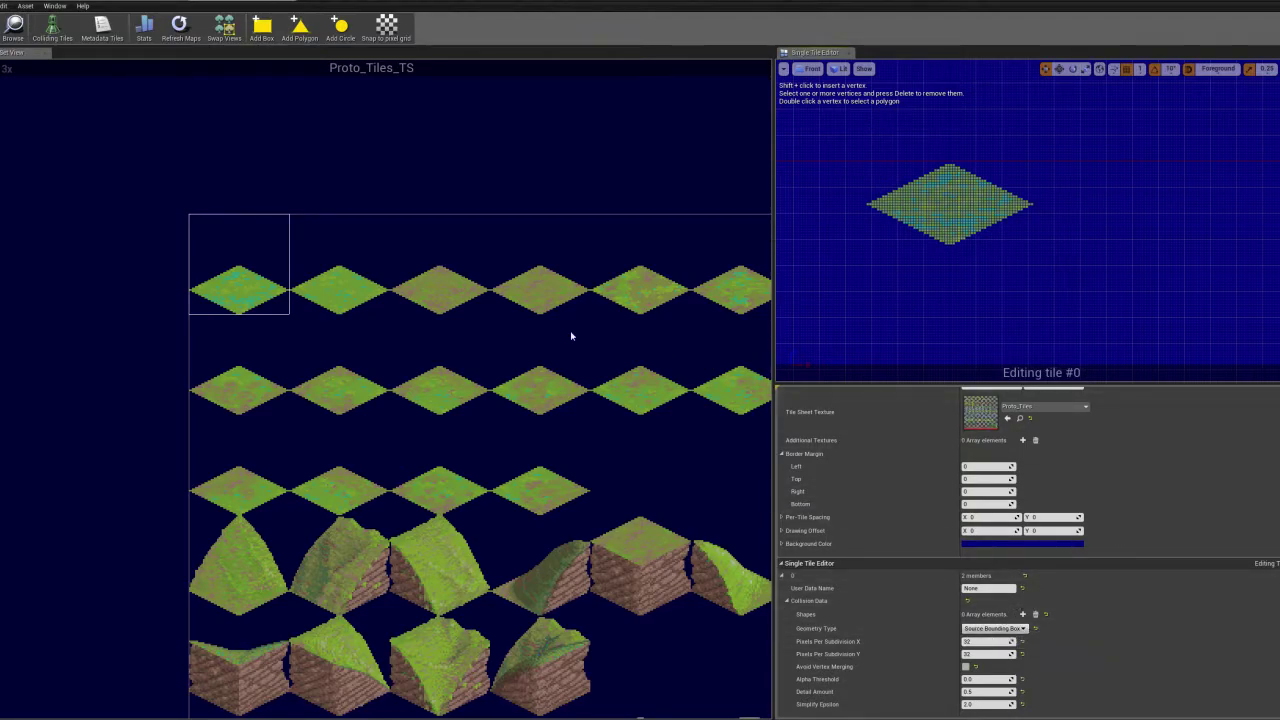
scroll(918, 425, up, 1)
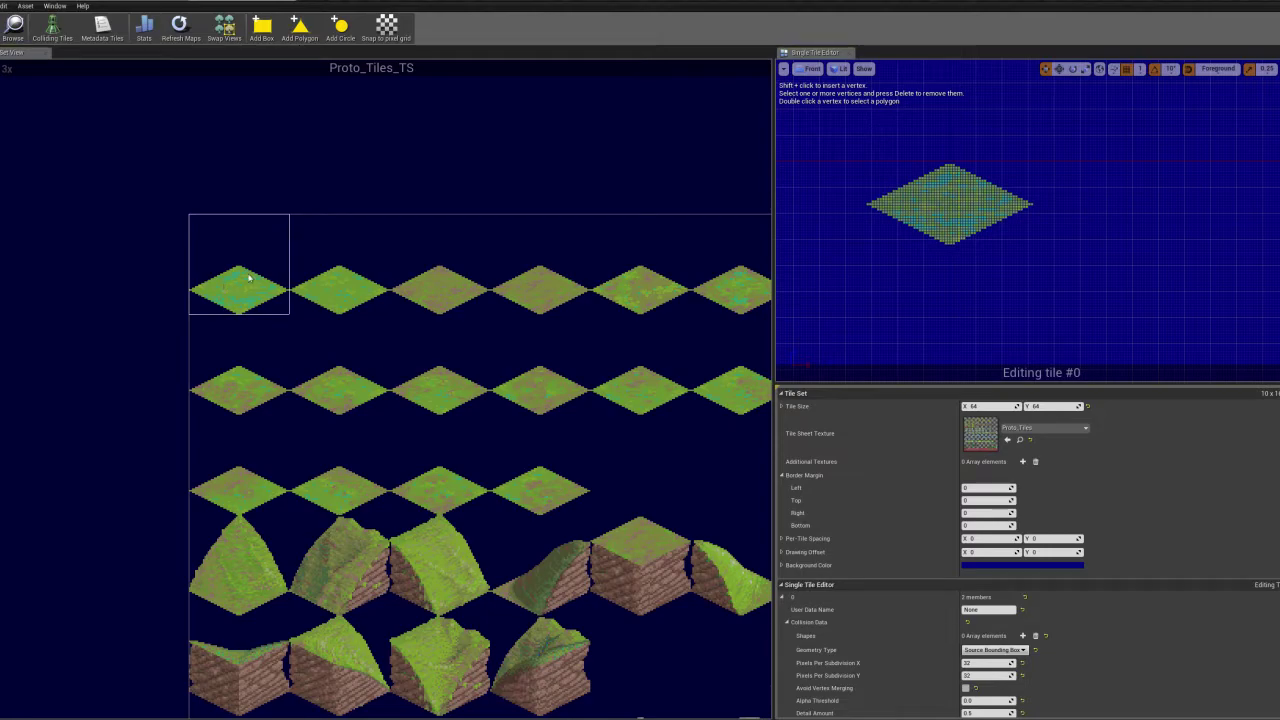
Try a box collision shape on tile #0 with its upper edge lowered to the diamond's top, and delete it
click(261, 28)
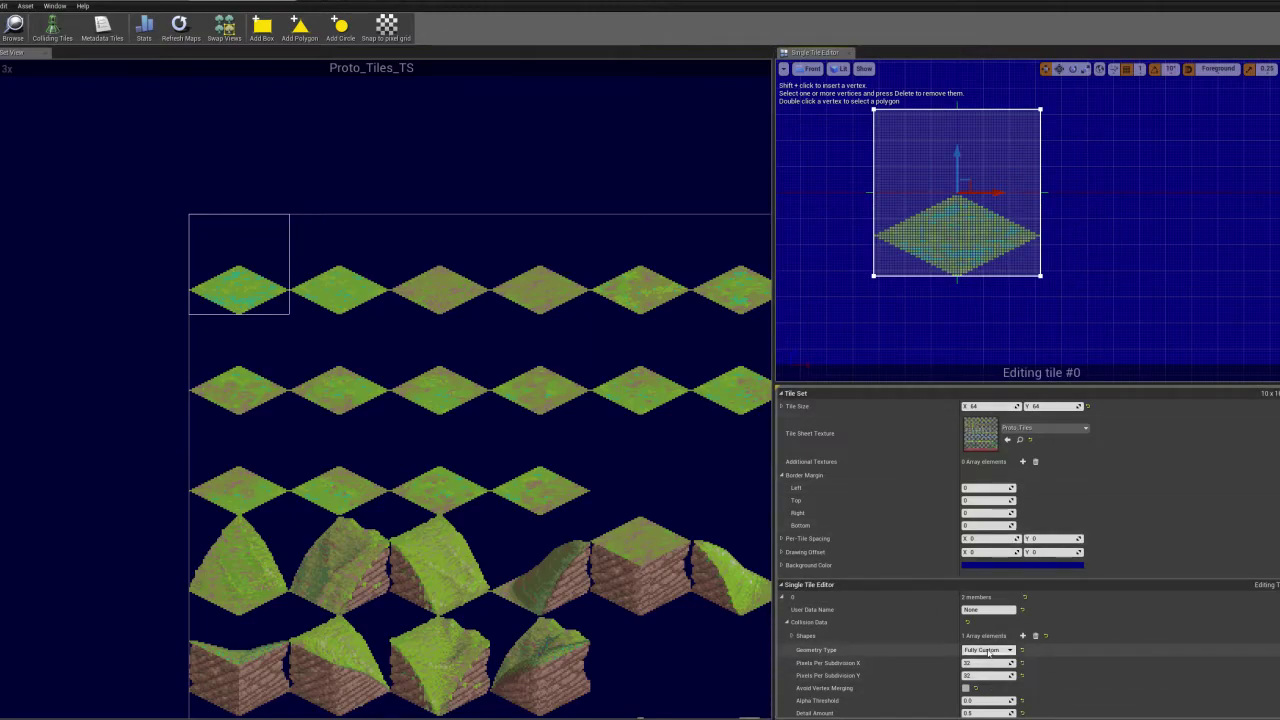
click(1123, 353)
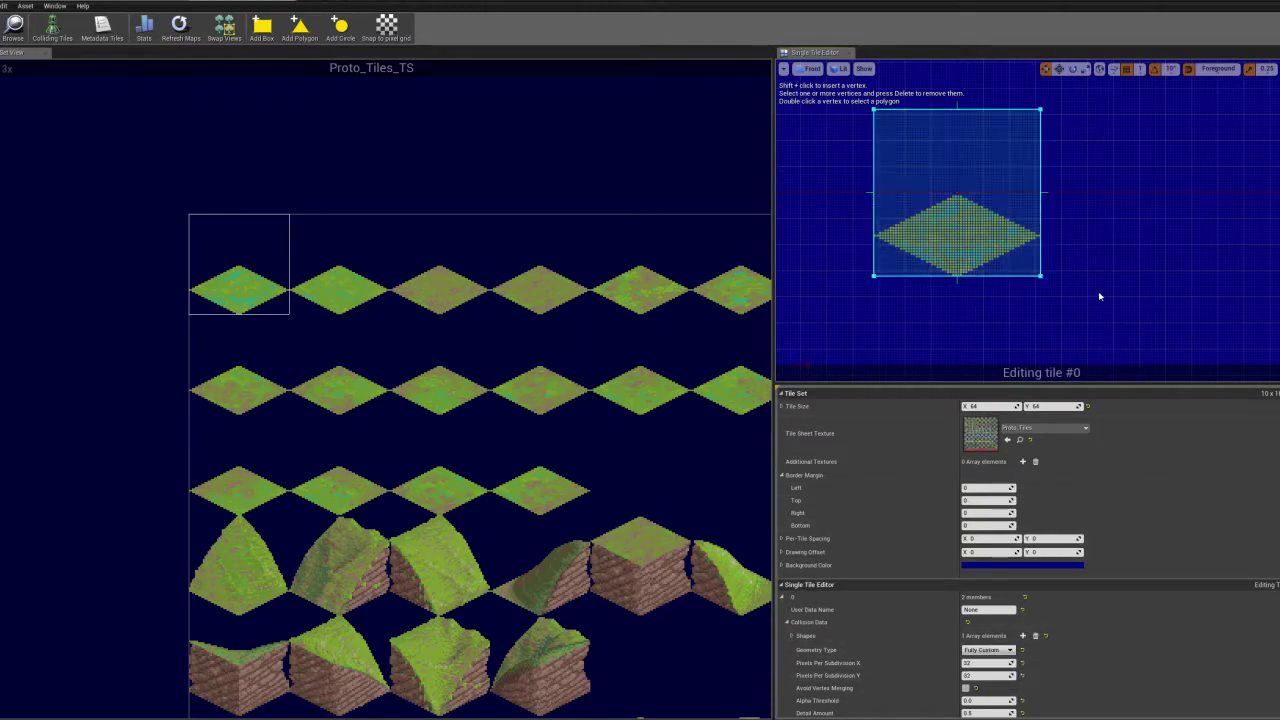
click(966, 111)
drag(960, 80, 945, 159)
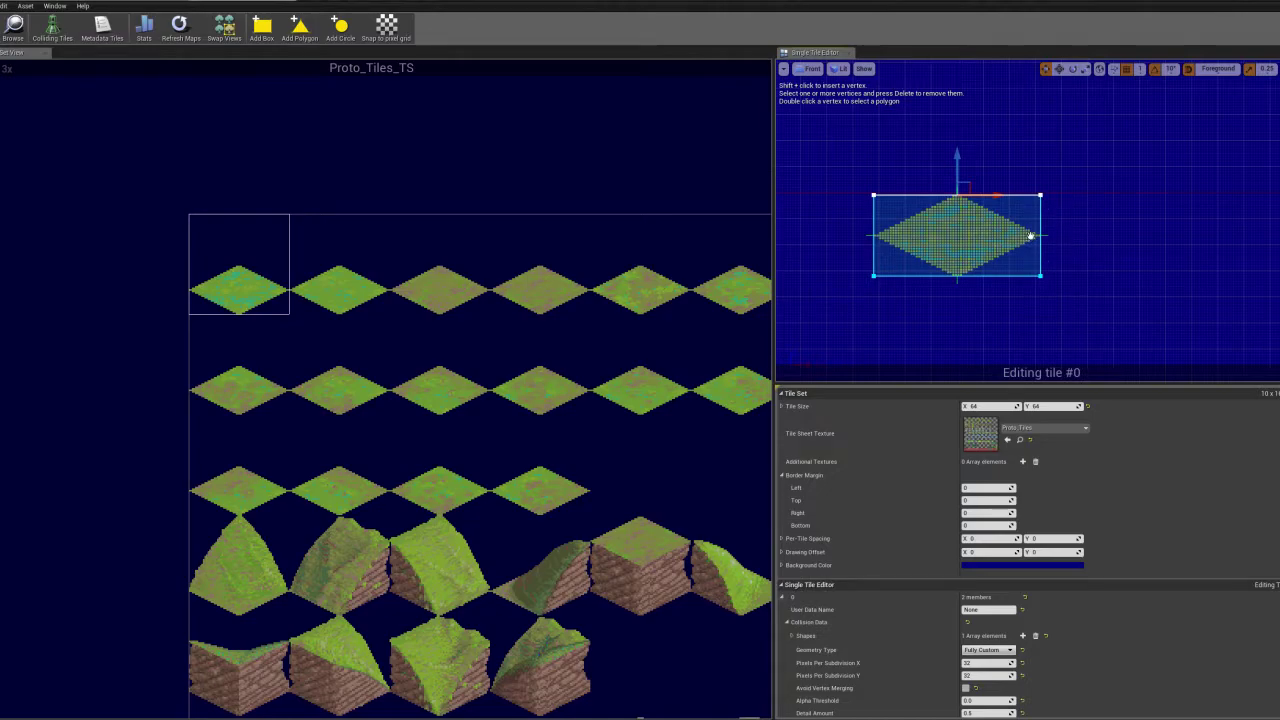
click(971, 229)
key(Delete)
Set the collision geometry type of the small rock tile, #66, to Shrink Wrapped
scroll(414, 229, down, 4)
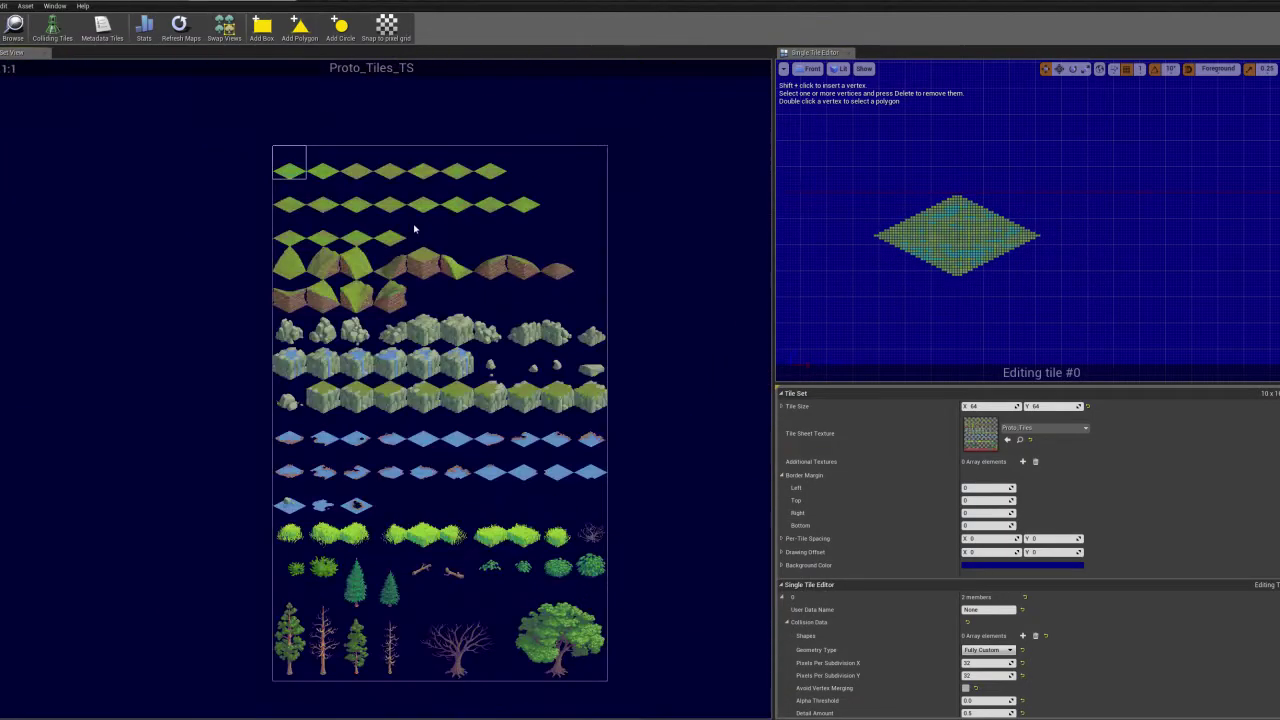
scroll(414, 229, down, 1)
scroll(462, 358, up, 5)
click(462, 358)
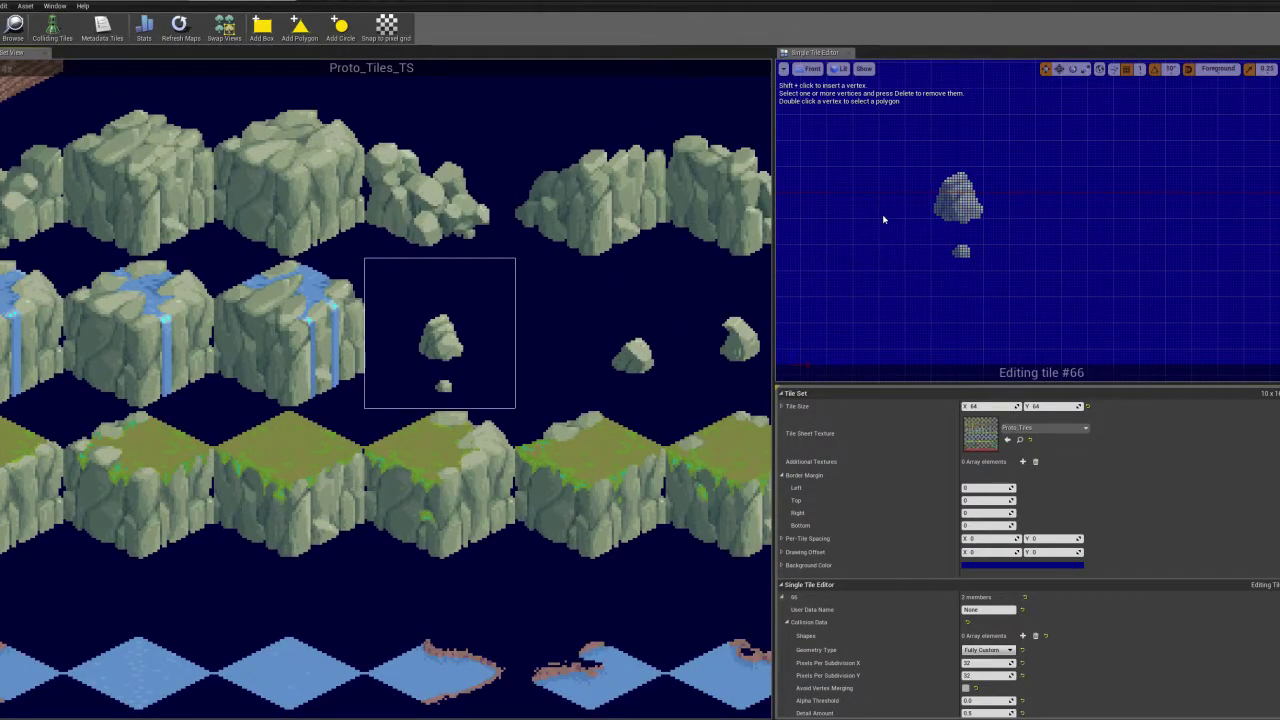
click(987, 650)
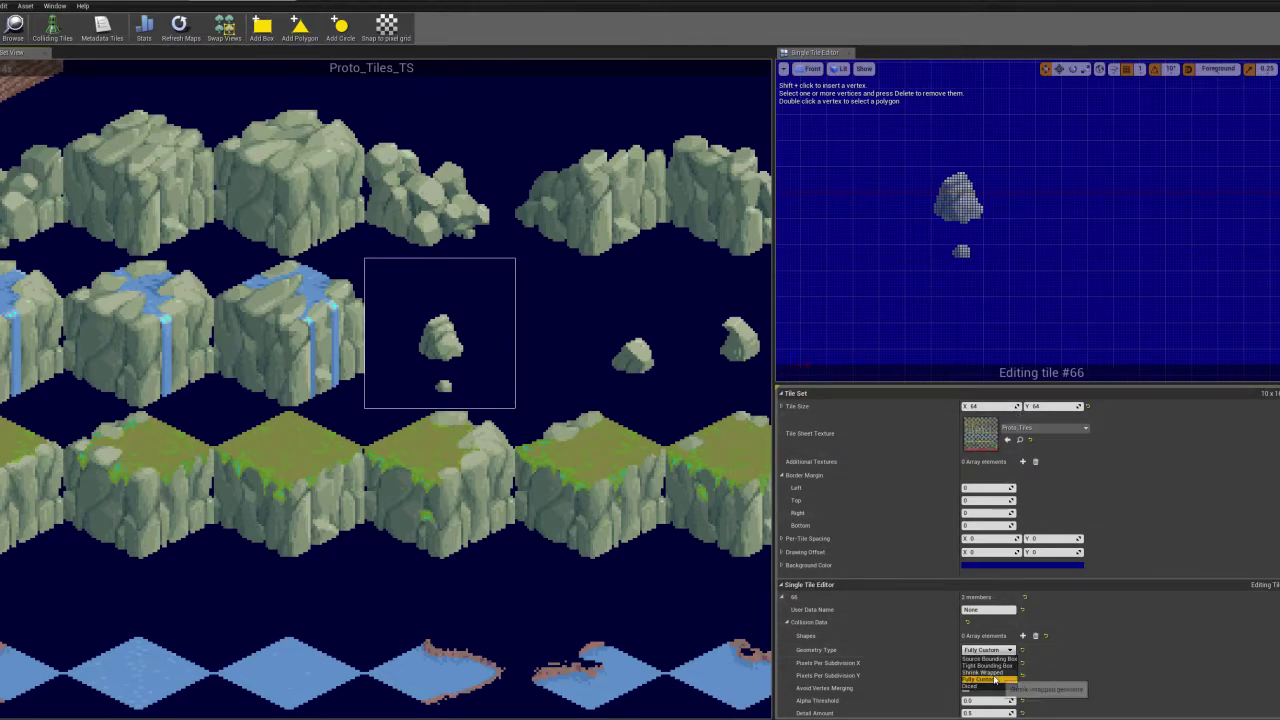
click(985, 672)
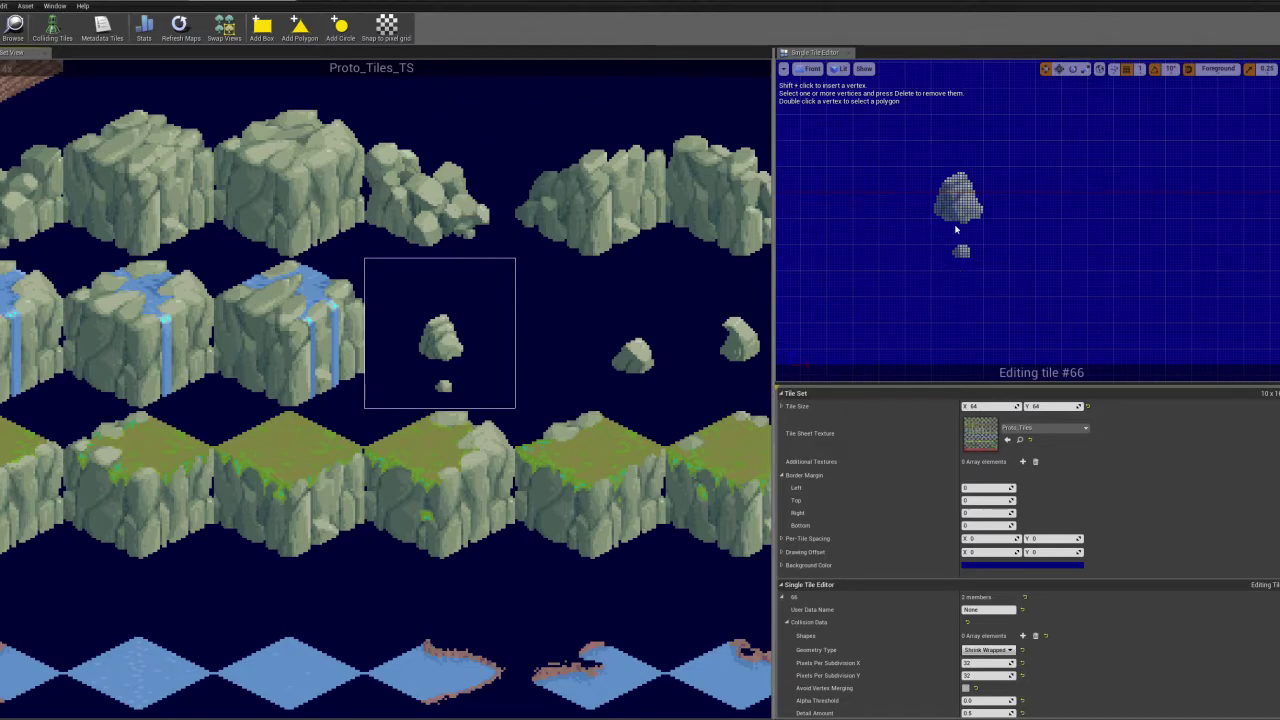
Set the collision geometry type of the large bare tree's upper branch tile, #145, to Diced
scroll(563, 366, down, 5)
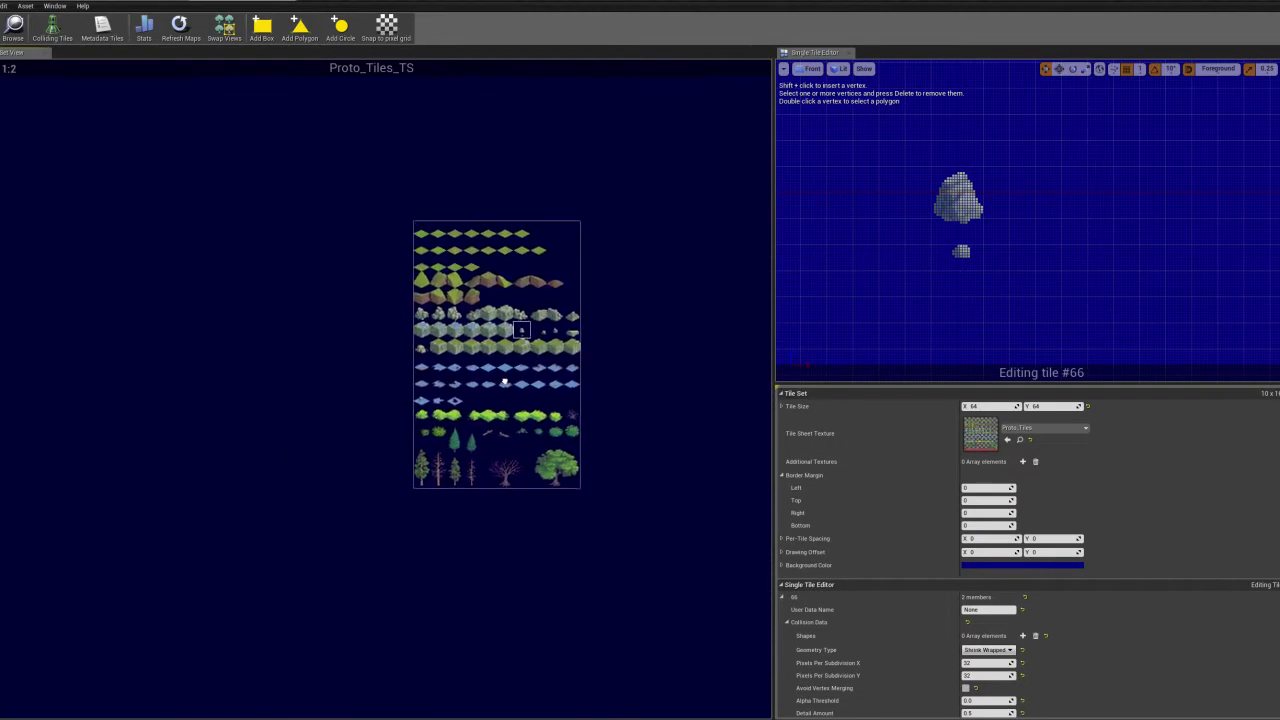
scroll(520, 394, up, 5)
click(443, 410)
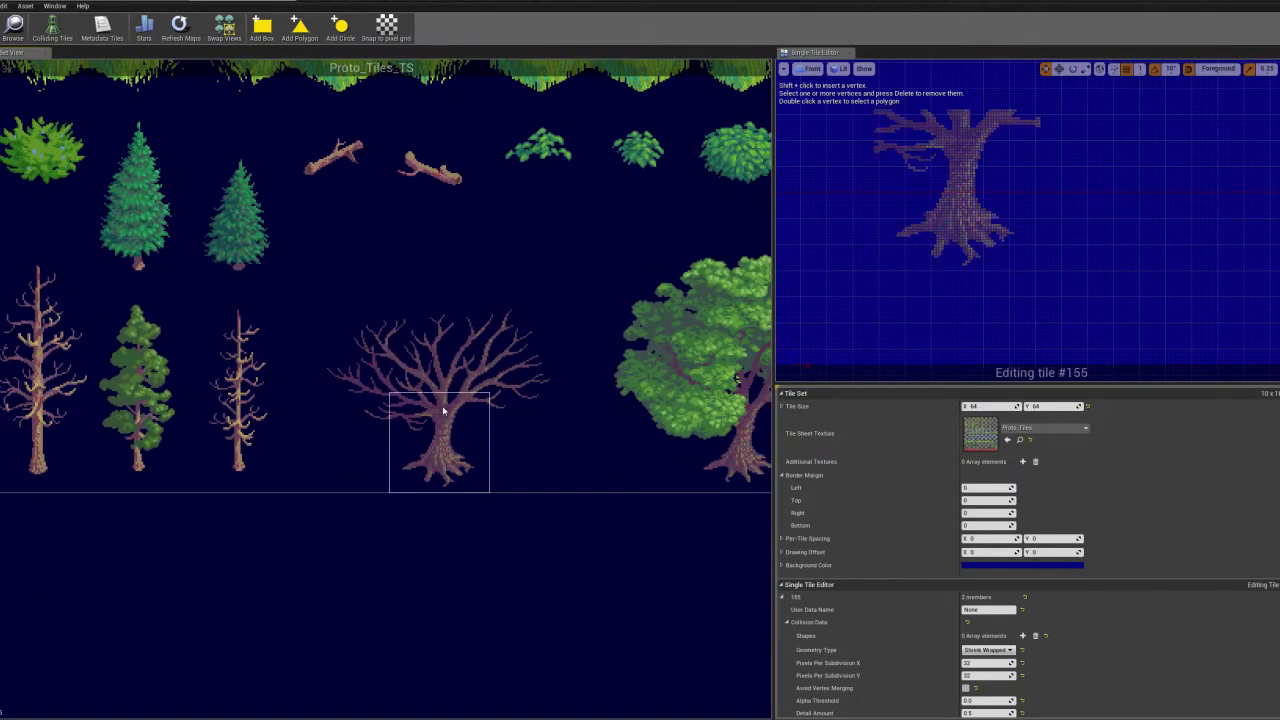
click(456, 350)
scroll(1000, 241, up, 2)
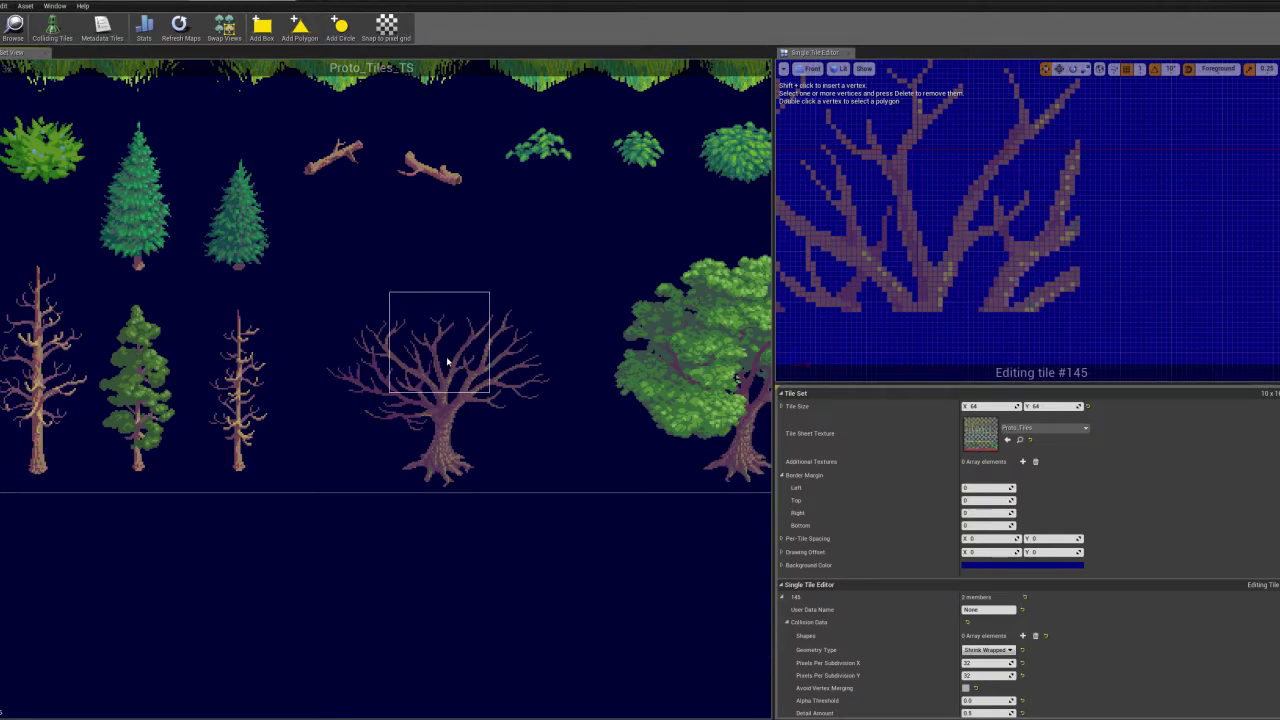
scroll(1055, 225, down, 3)
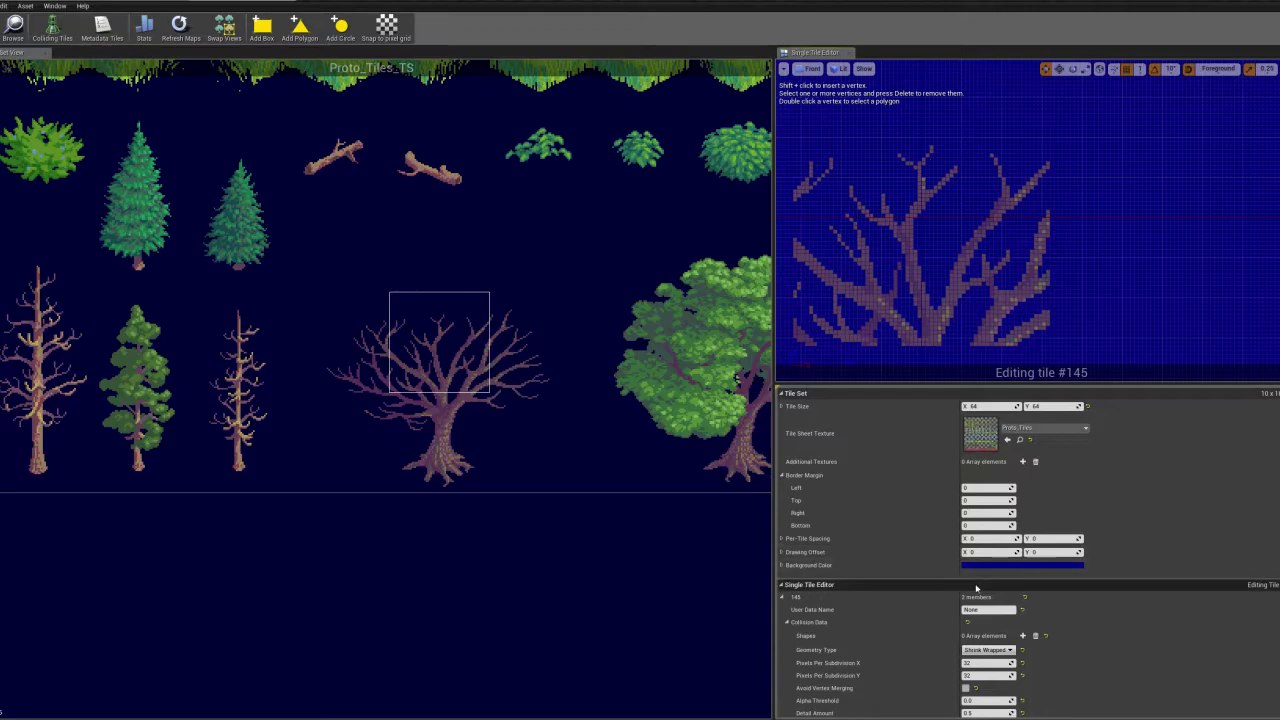
click(988, 650)
click(970, 686)
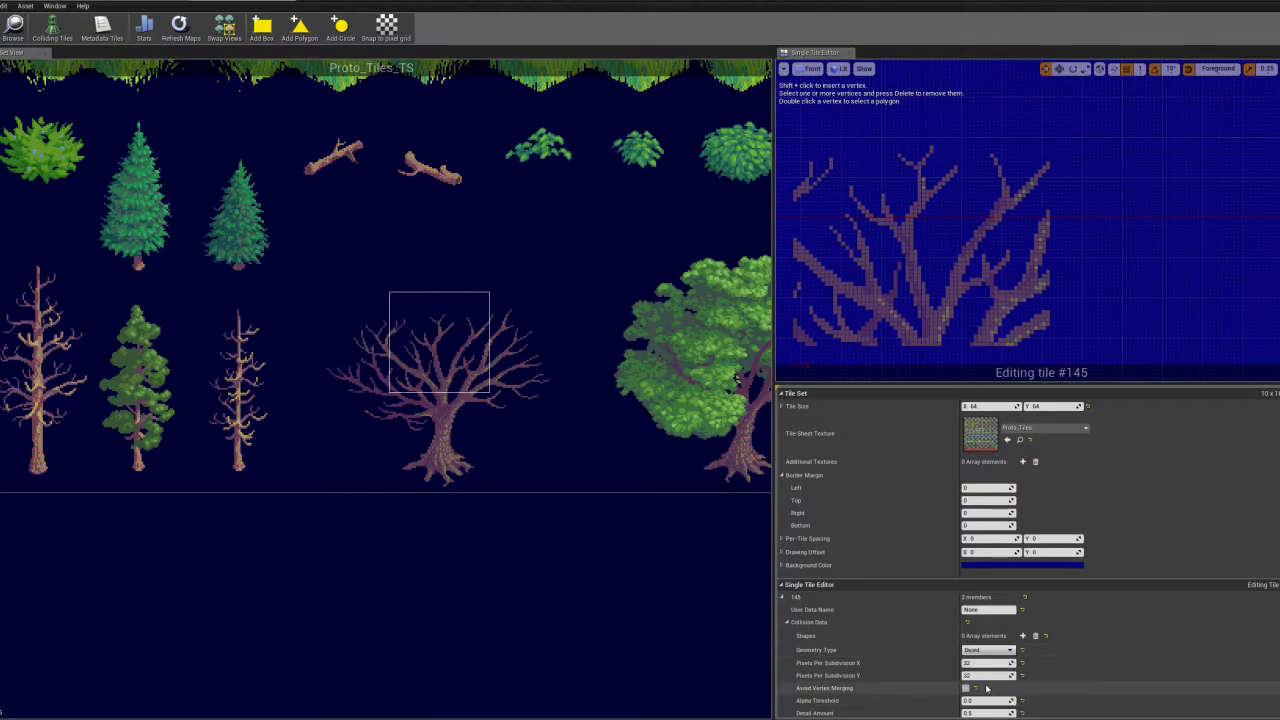
scroll(885, 287, down, 3)
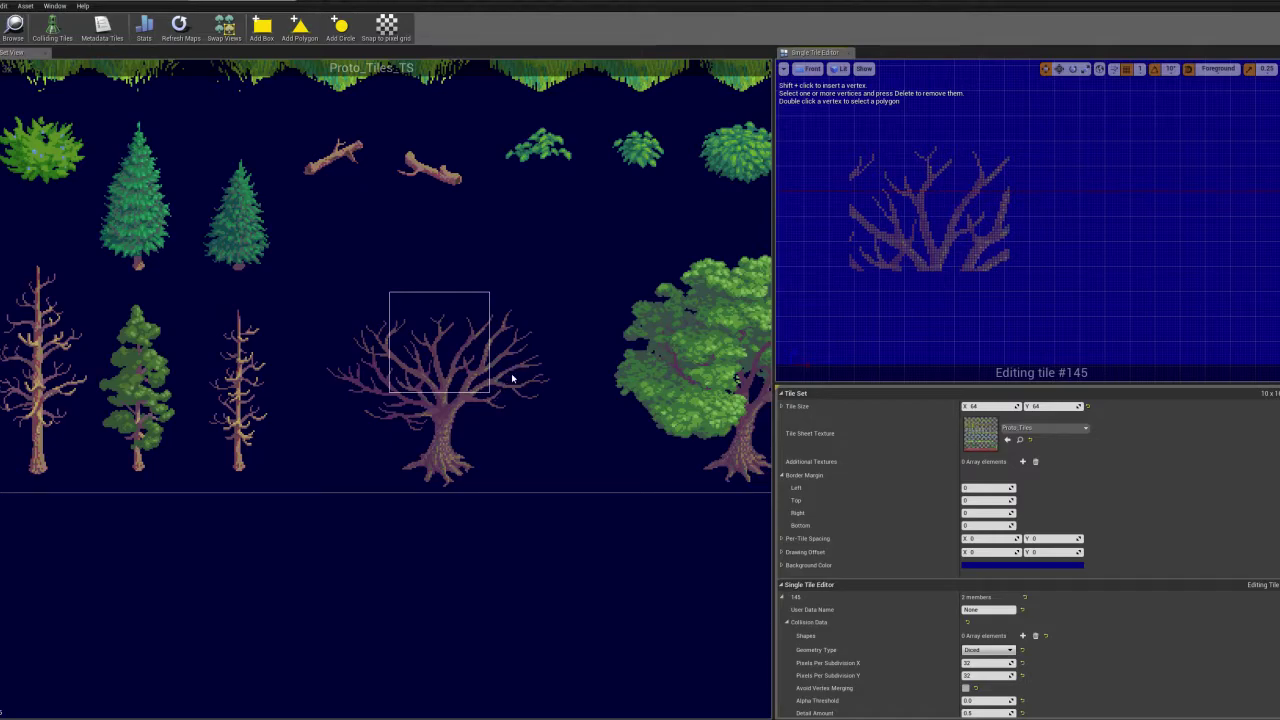
Compare the collision settings of the bare tree's two upper branch tiles and several grass tiles
click(500, 337)
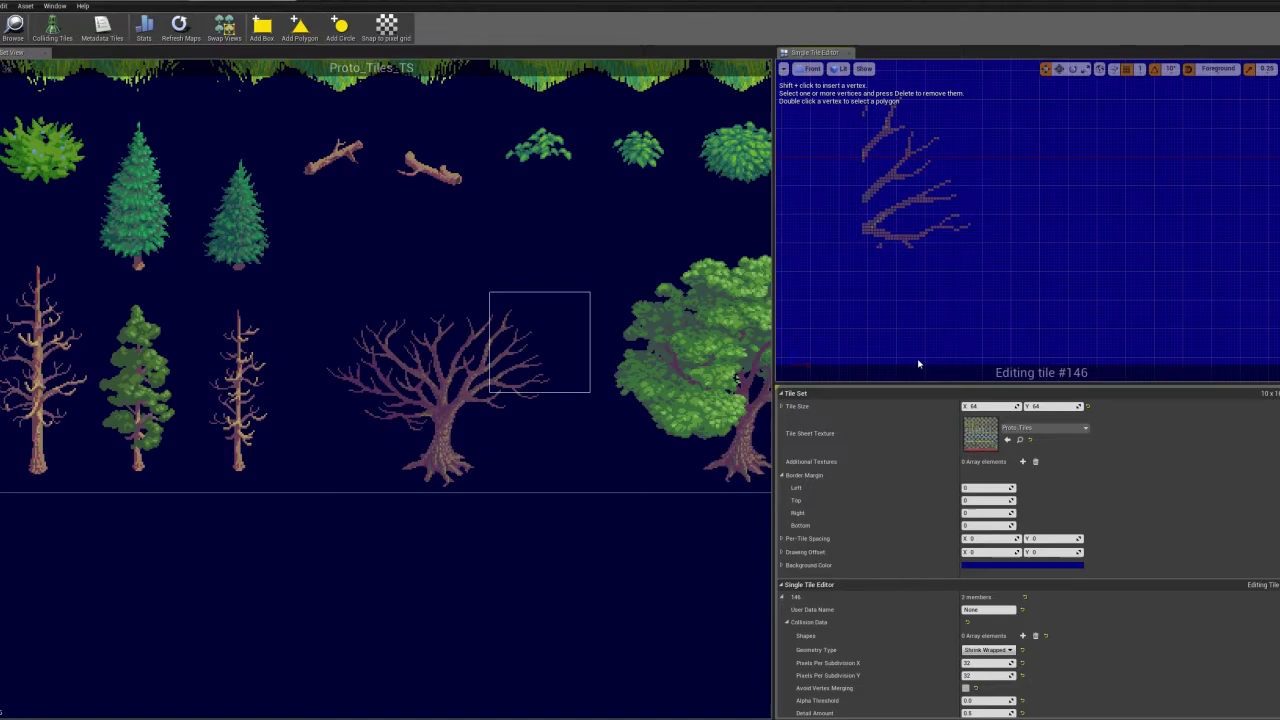
scroll(860, 640, down, 1)
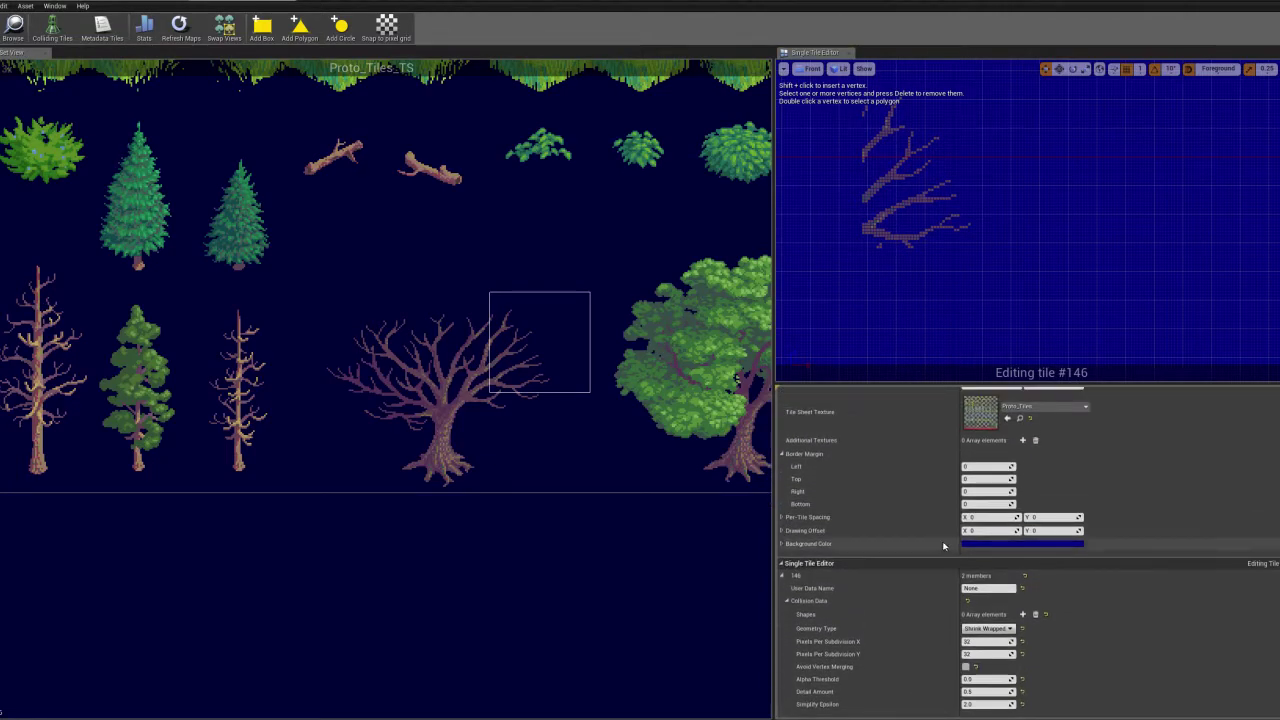
click(460, 360)
scroll(366, 484, down, 4)
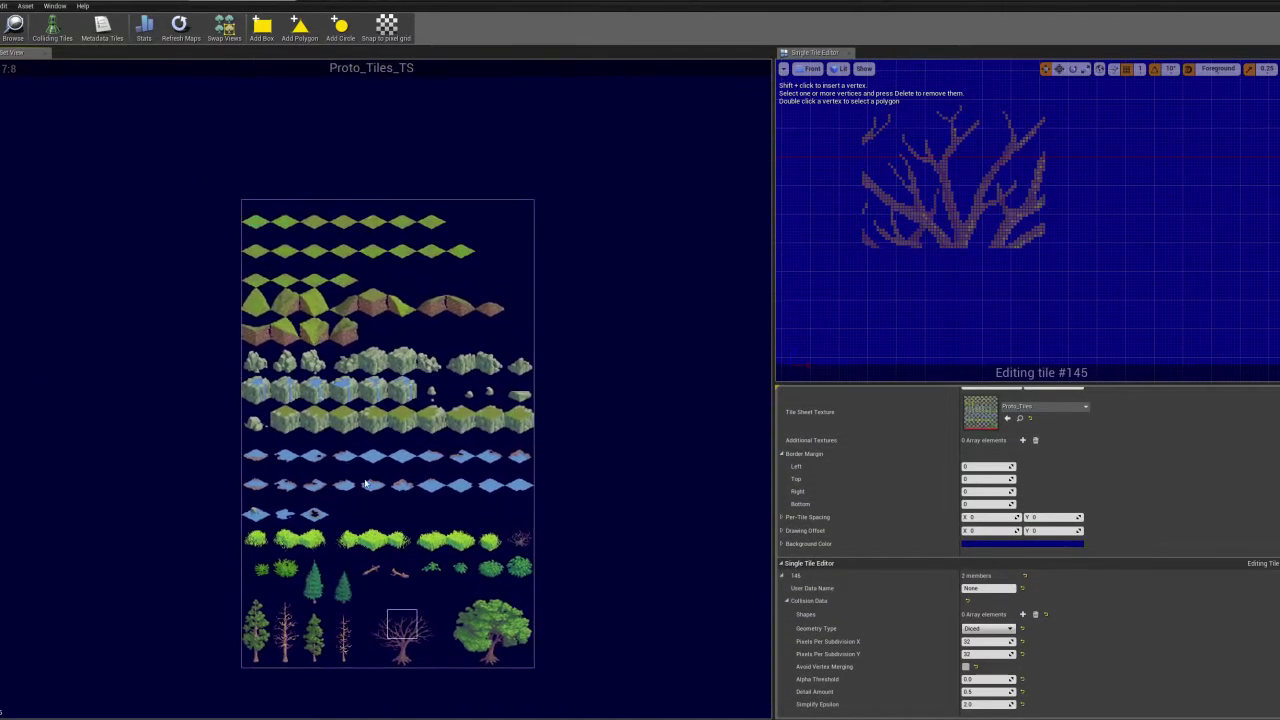
click(344, 246)
click(345, 278)
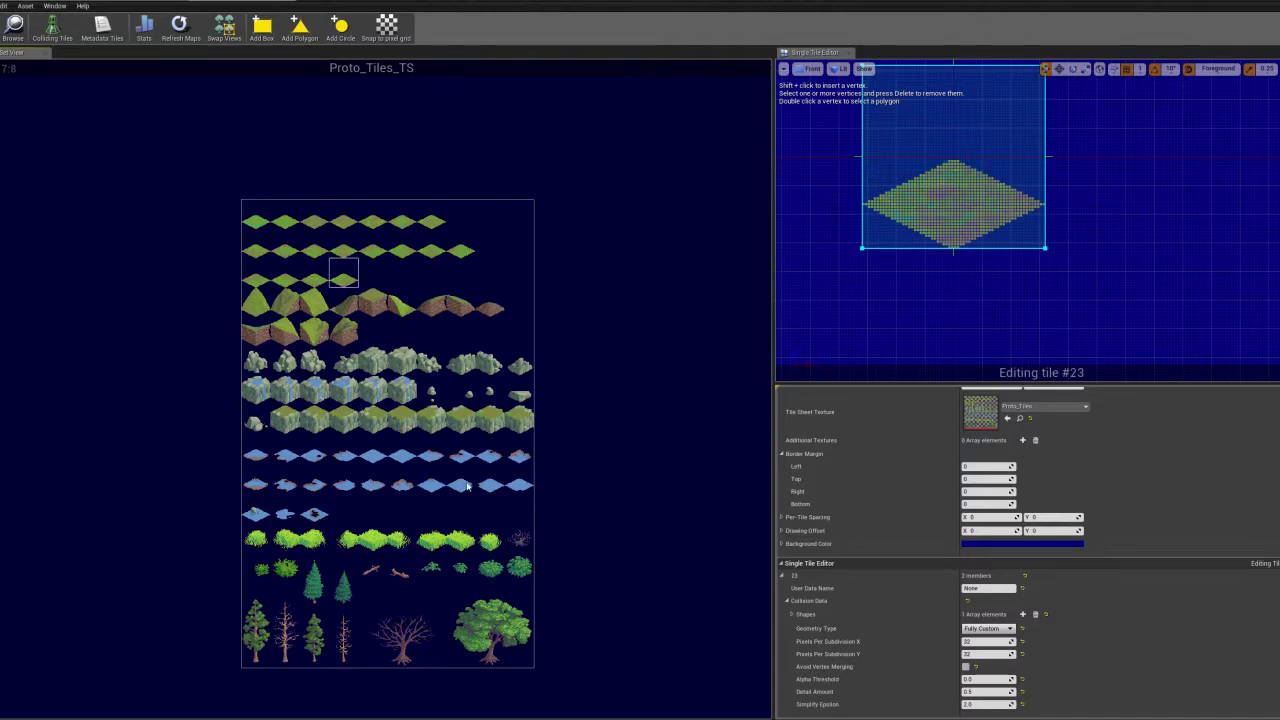
click(346, 226)
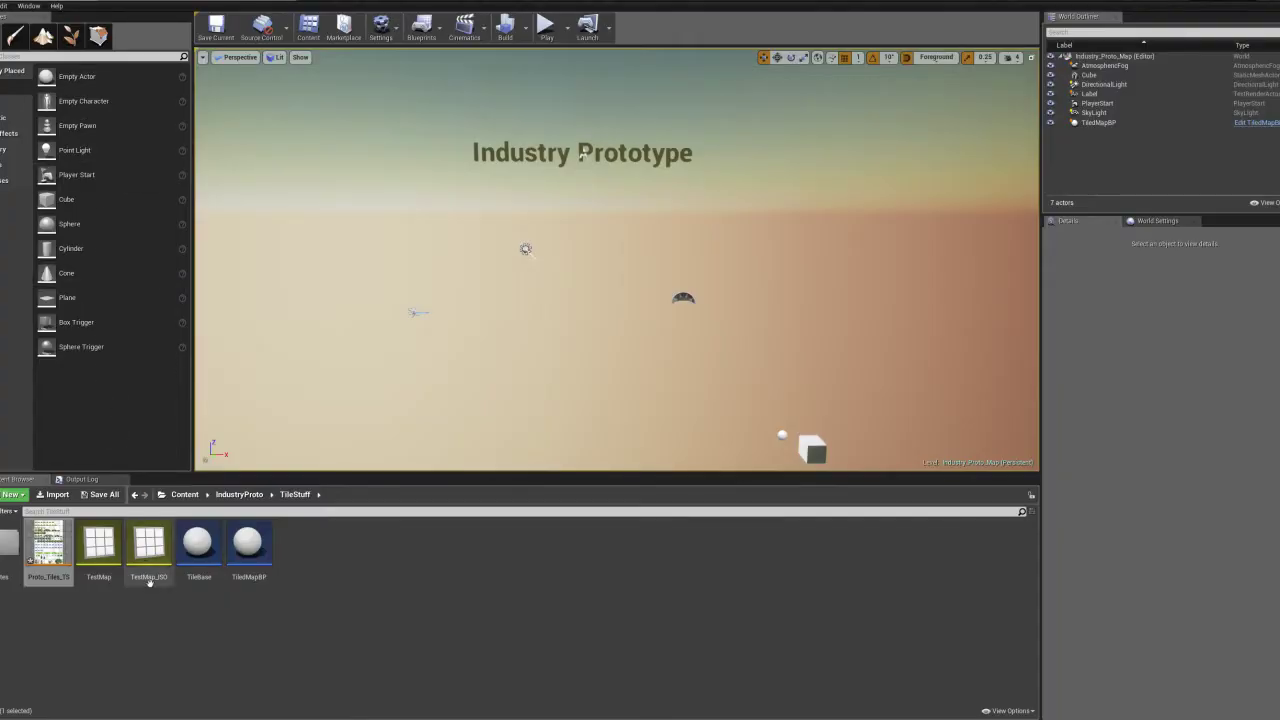
Open the TestMap_ISO tile map from the TileStuff folder and show its available projection modes
click(154, 603)
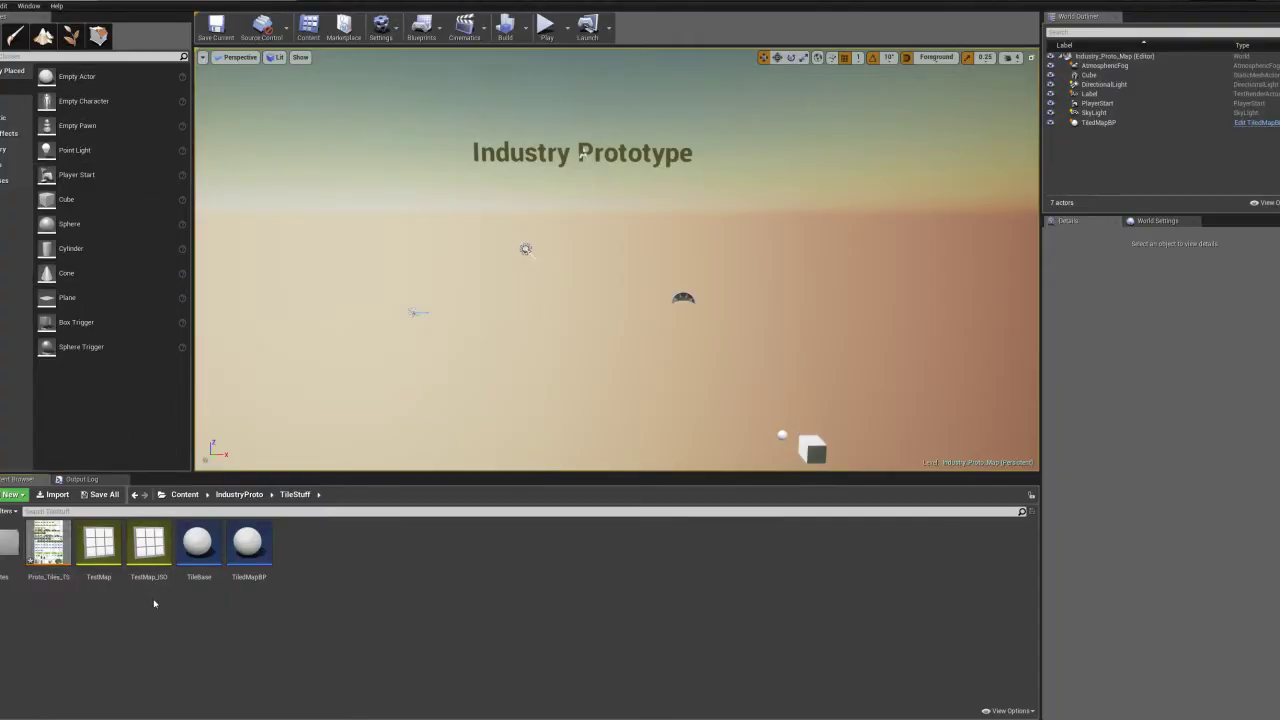
double_click(149, 550)
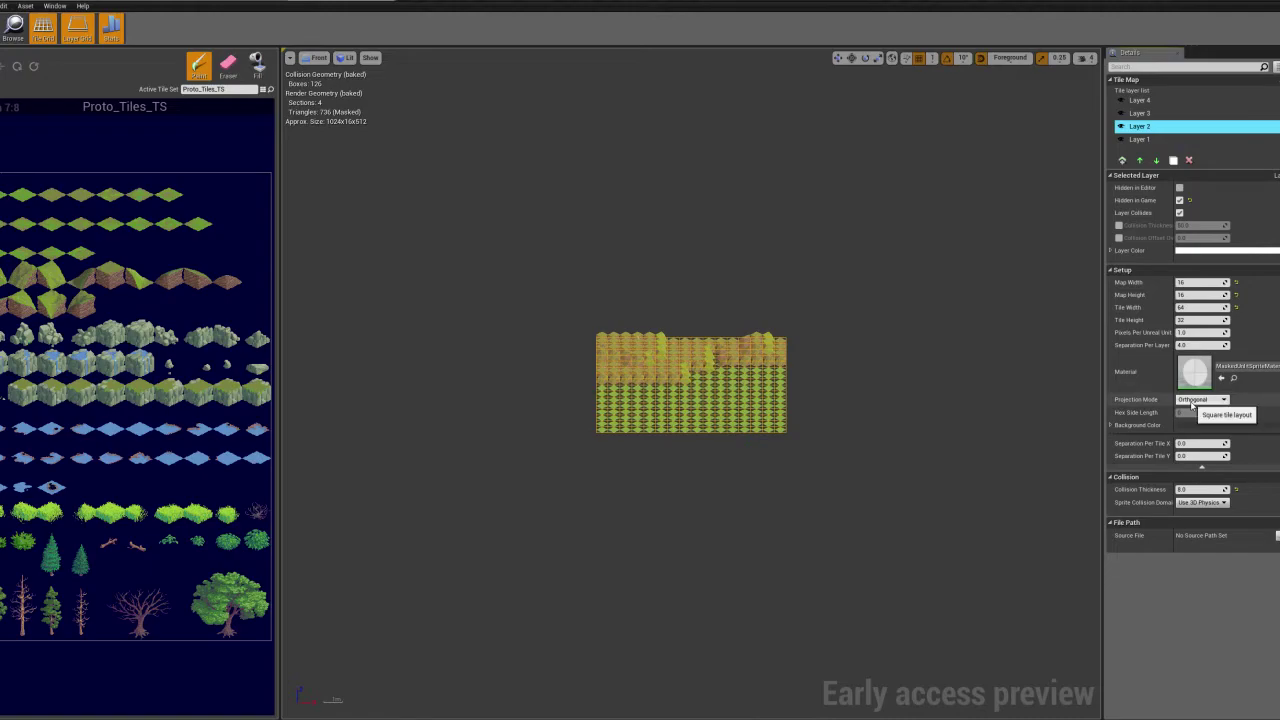
click(1195, 400)
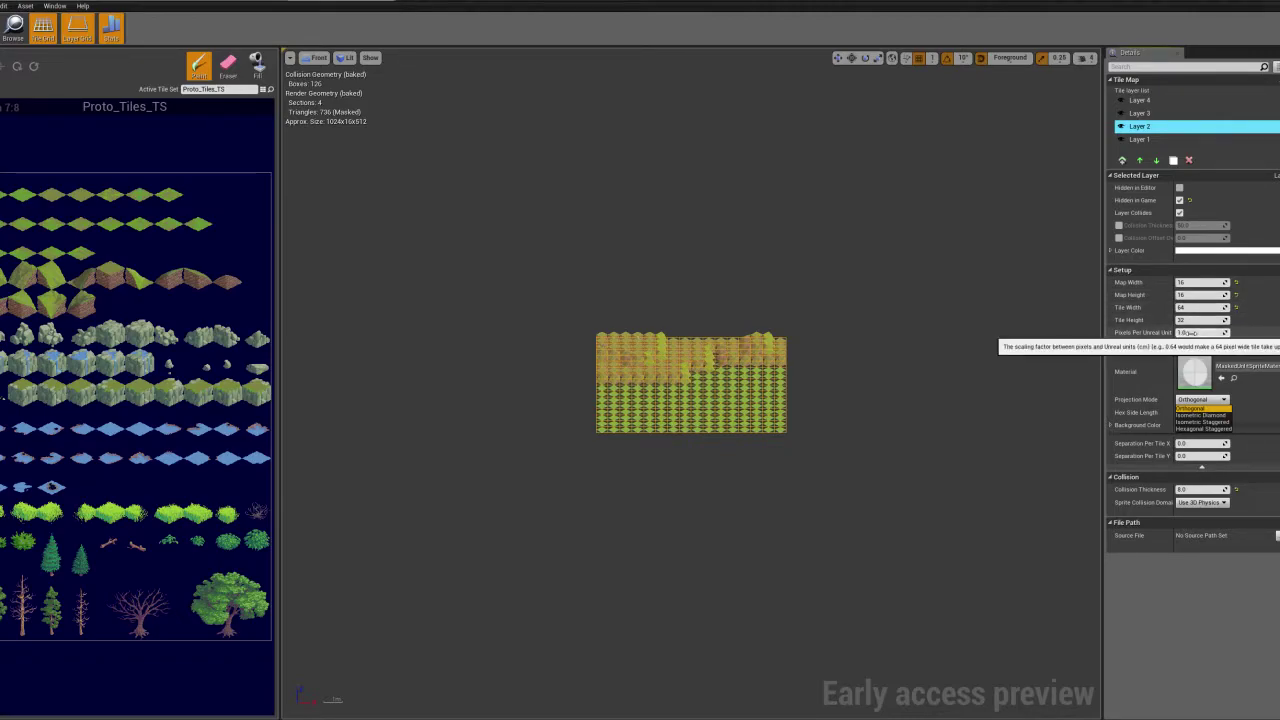
Examine the tile map's orthogonal layout up close, from the cliff rows to the grass rows and outer edges
scroll(609, 311, up, 6)
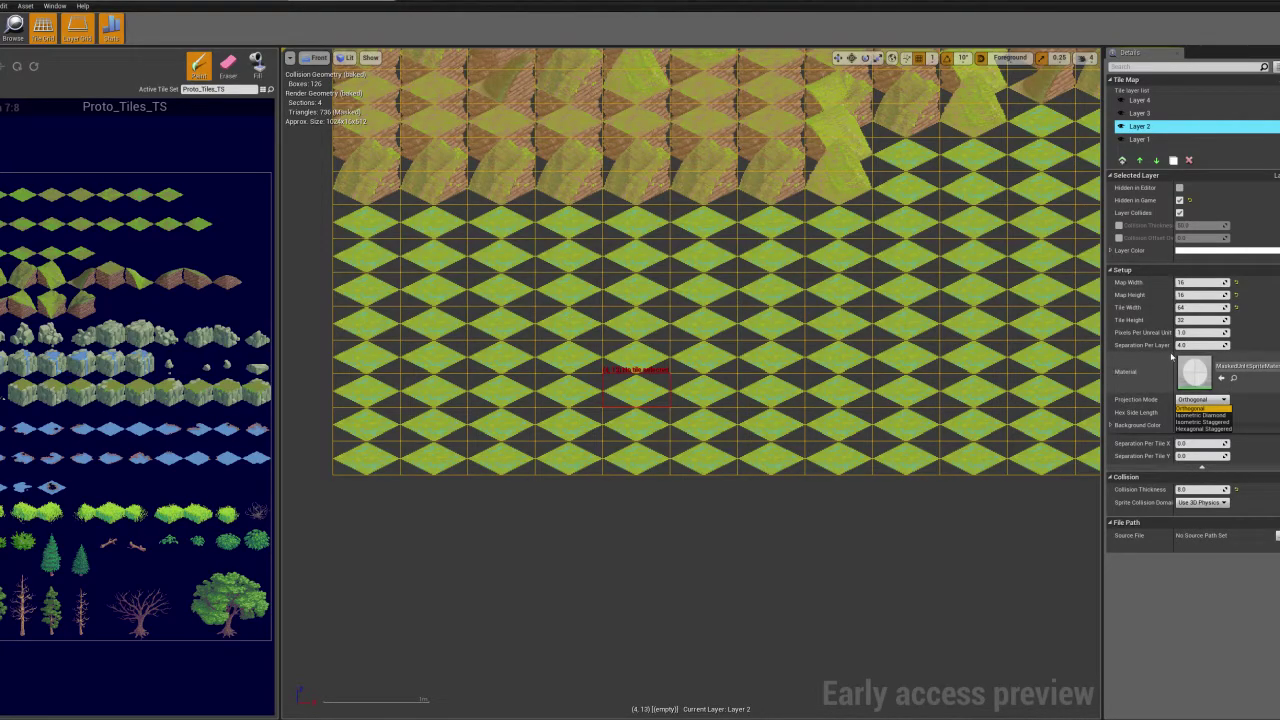
scroll(805, 347, down, 2)
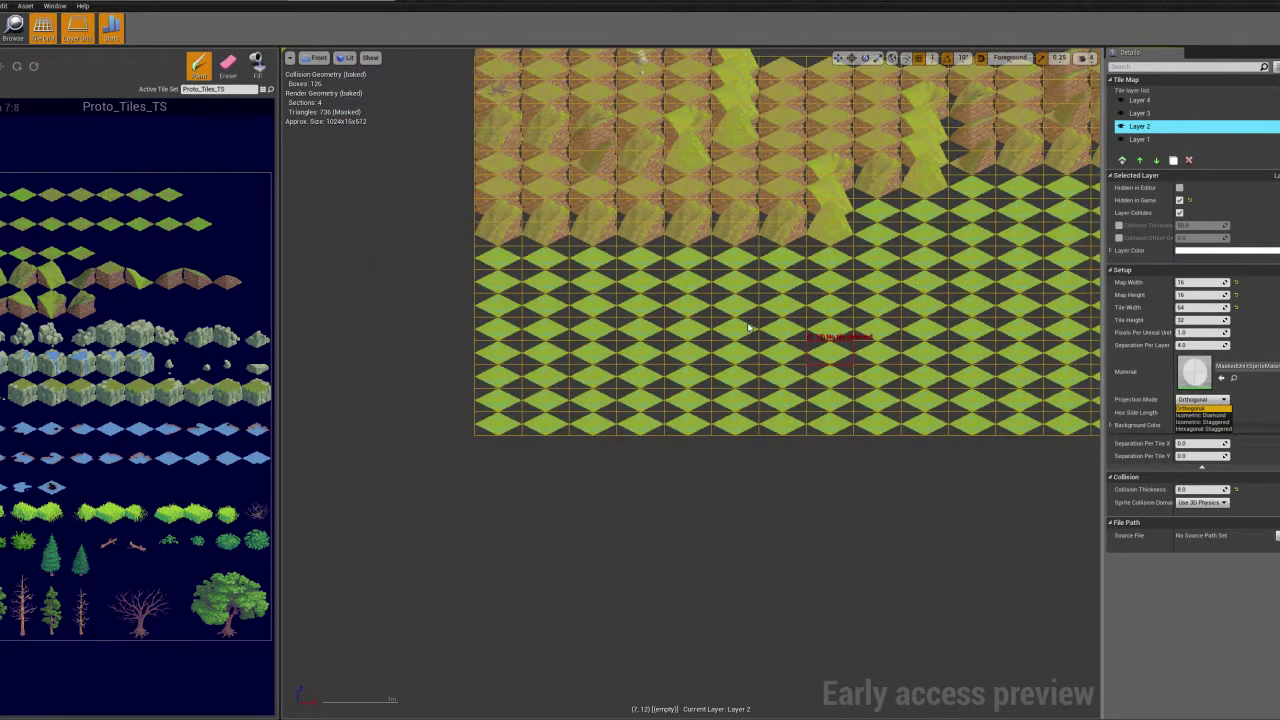
right_drag(748, 327, 591, 434)
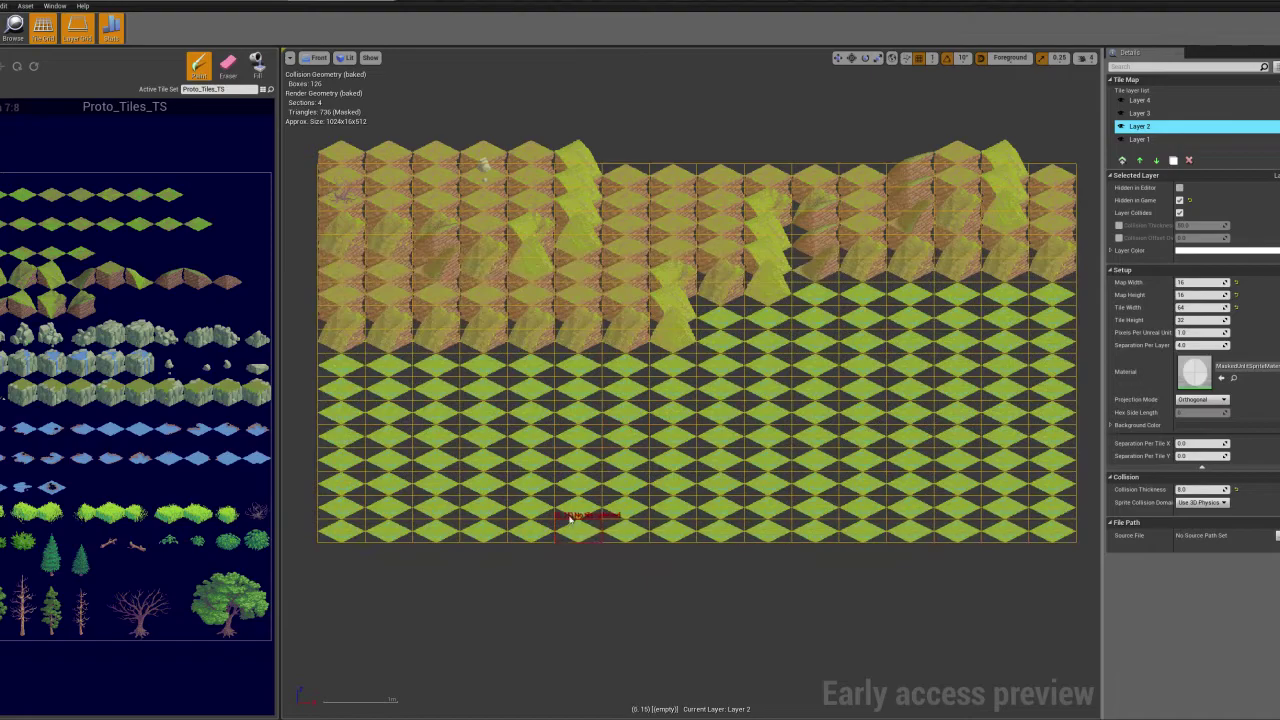
right_drag(663, 222, 486, 206)
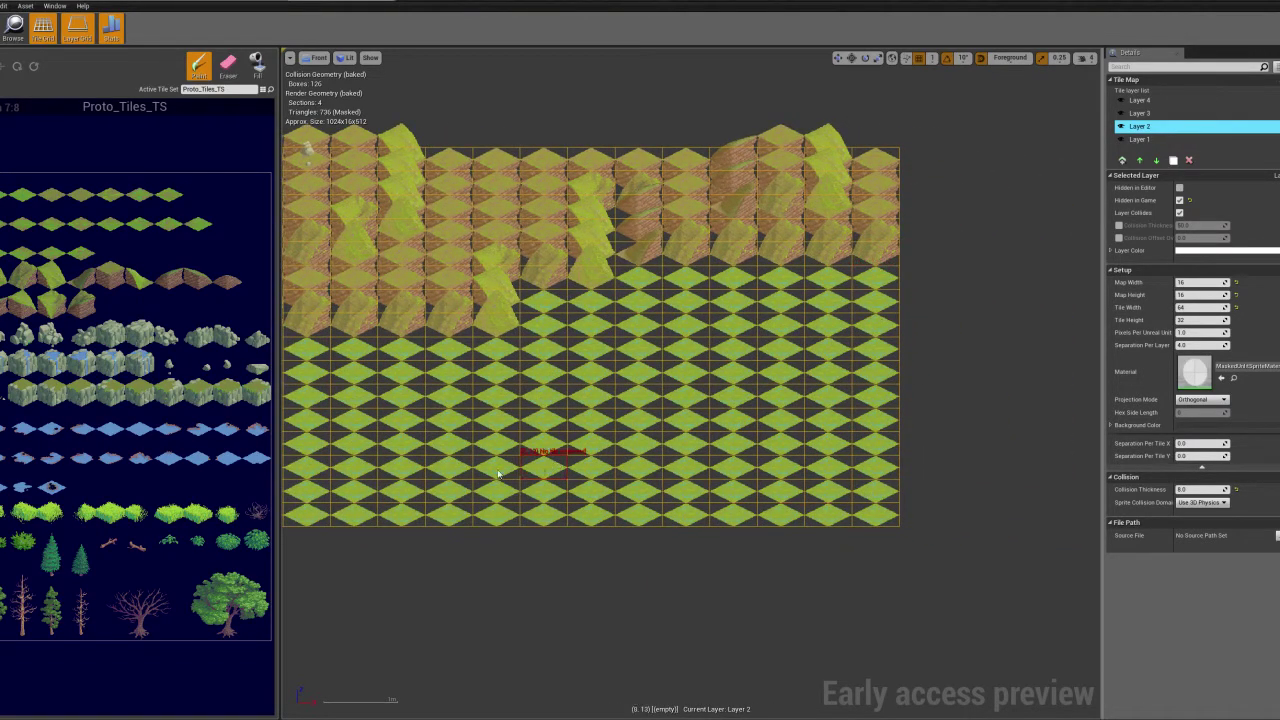
right_drag(498, 474, 585, 506)
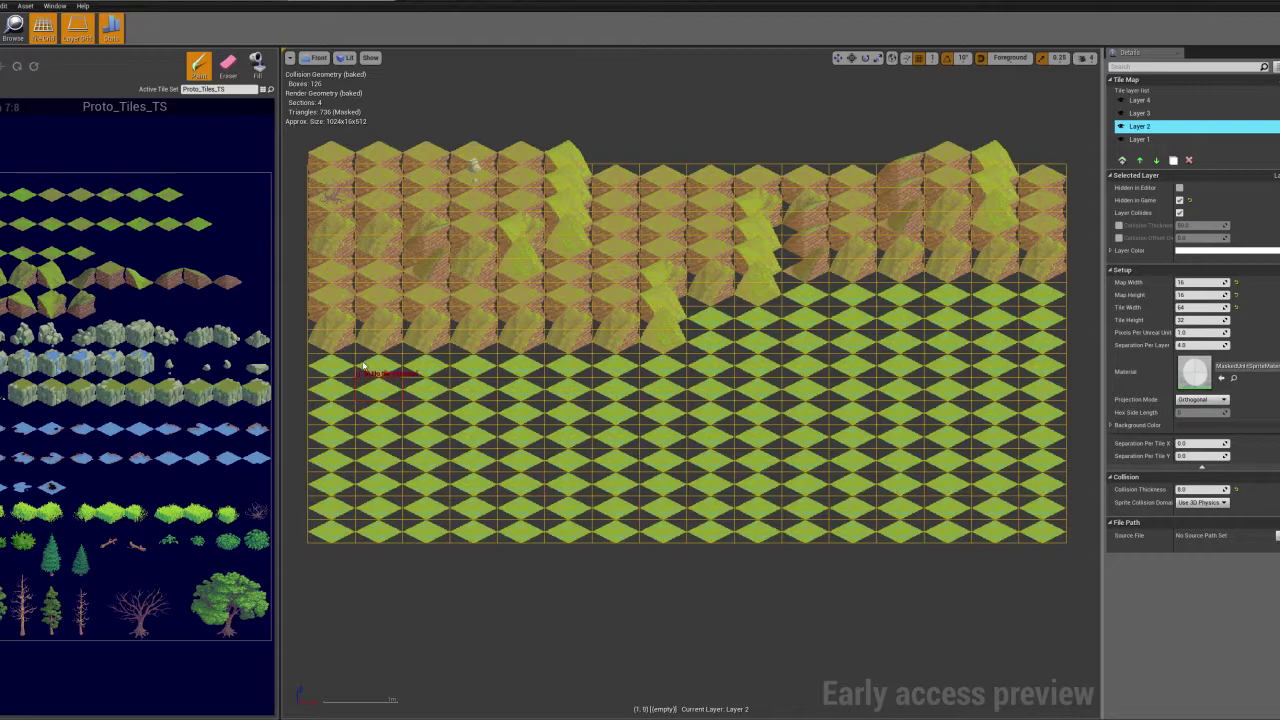
right_drag(946, 374, 954, 442)
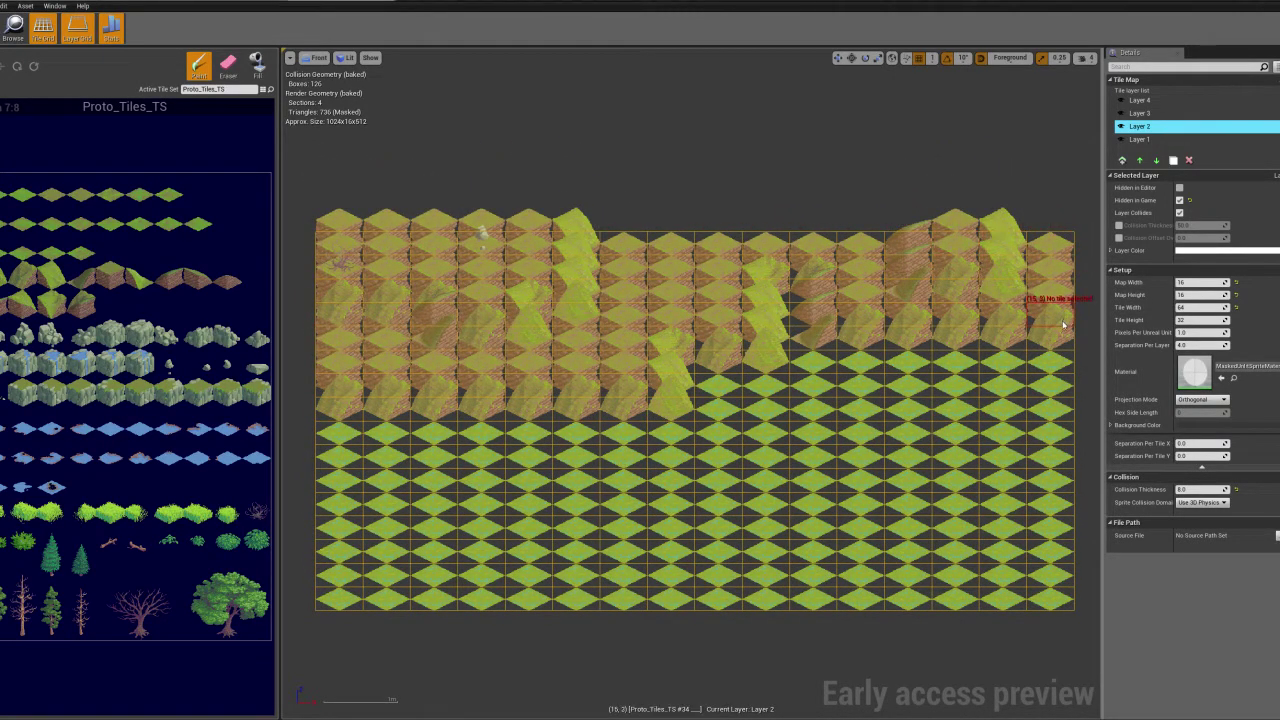
Inspect the tile map's layers by hiding and reshowing Layers 1 and 2, with Layer 3 selected as the current layer
right_drag(668, 453, 738, 441)
right_drag(881, 509, 794, 461)
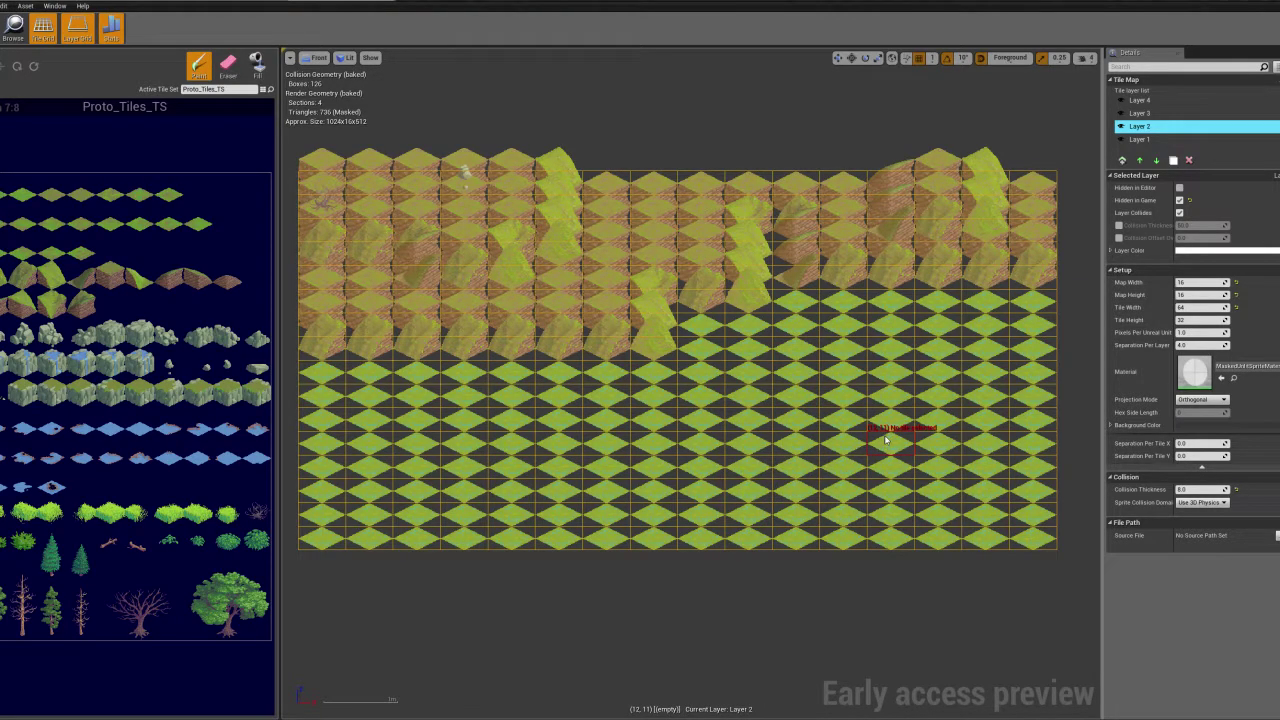
click(1140, 113)
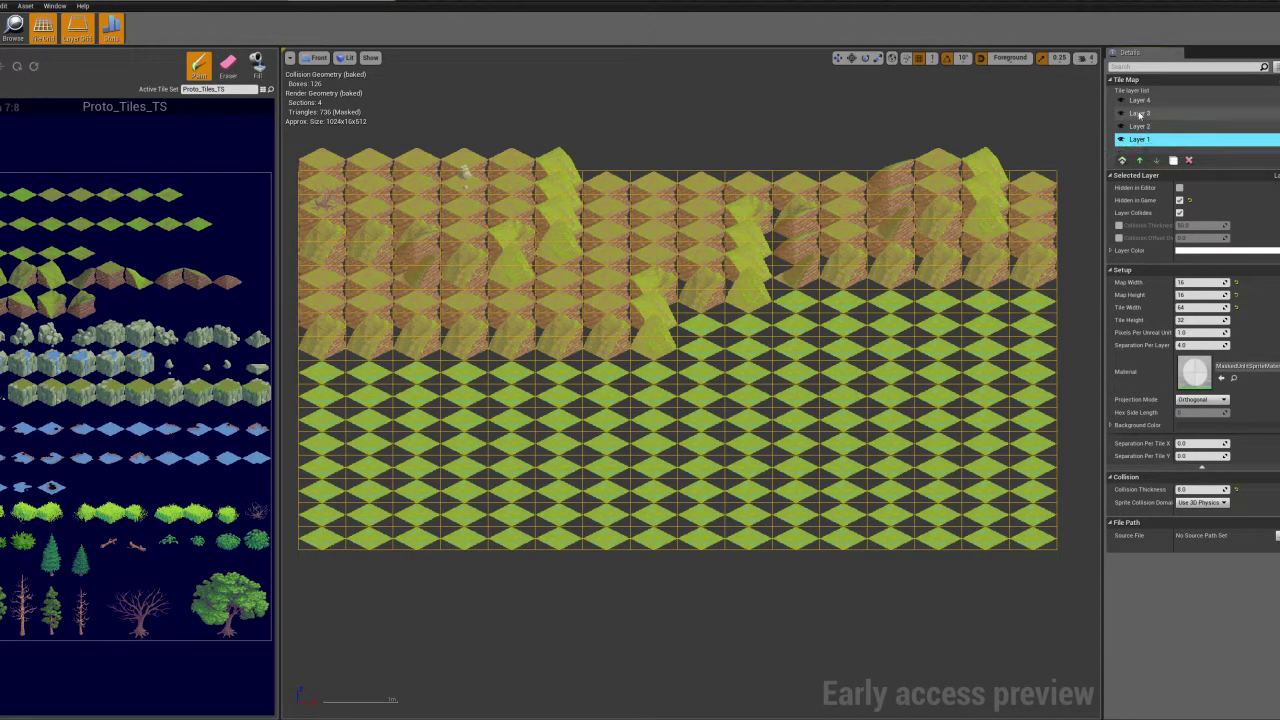
click(1124, 139)
click(1124, 139)
click(1122, 127)
click(1122, 127)
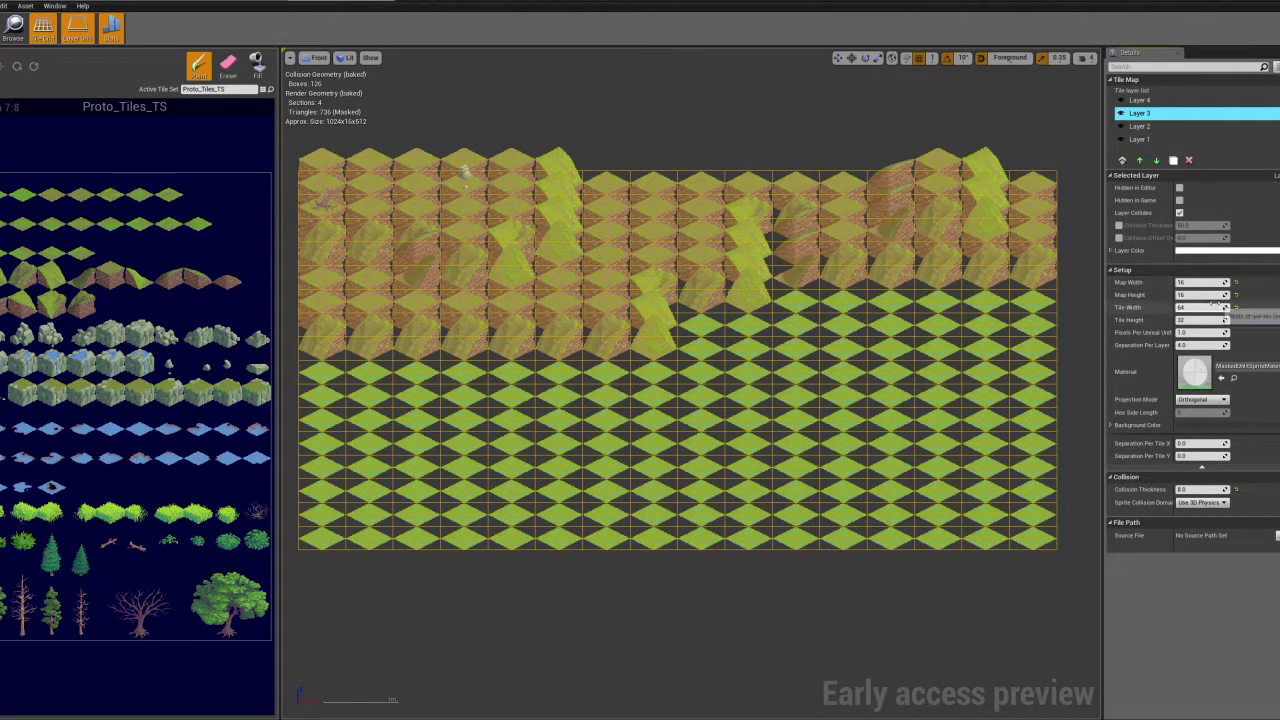
Set the tile map's projection mode to Isometric Diamond and turn off the tile grid and layer grid
click(1213, 400)
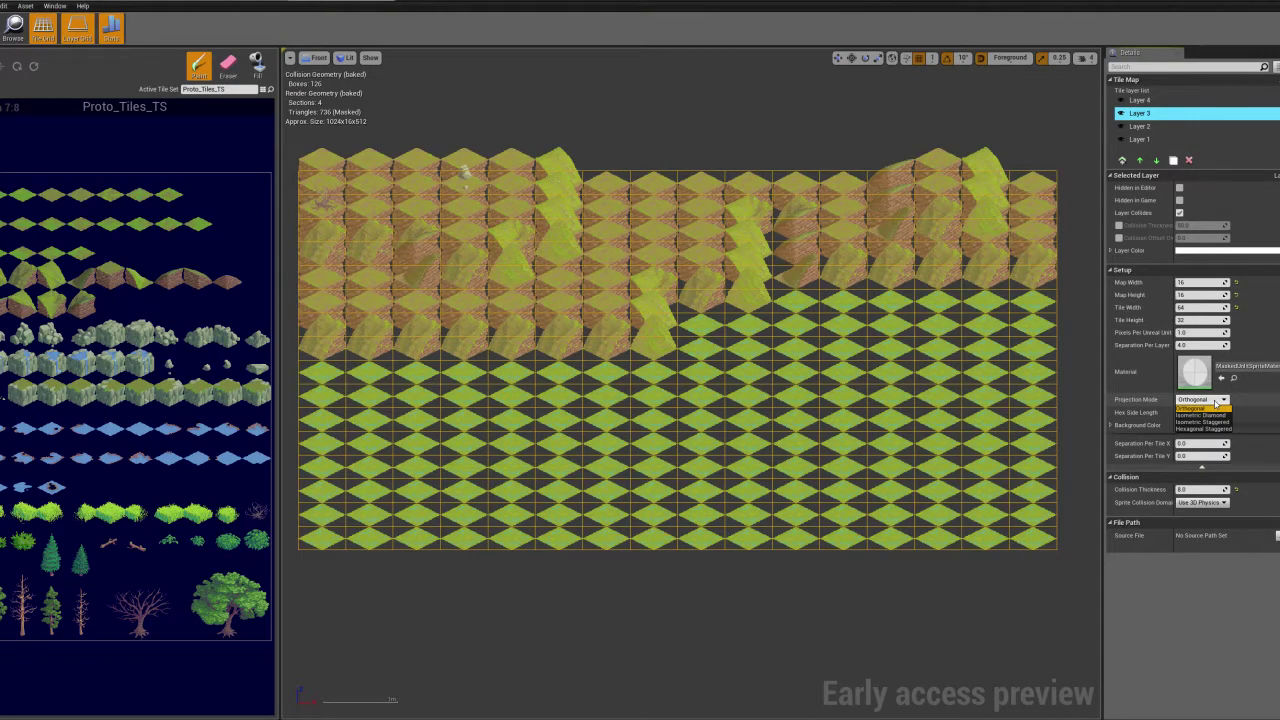
click(1201, 415)
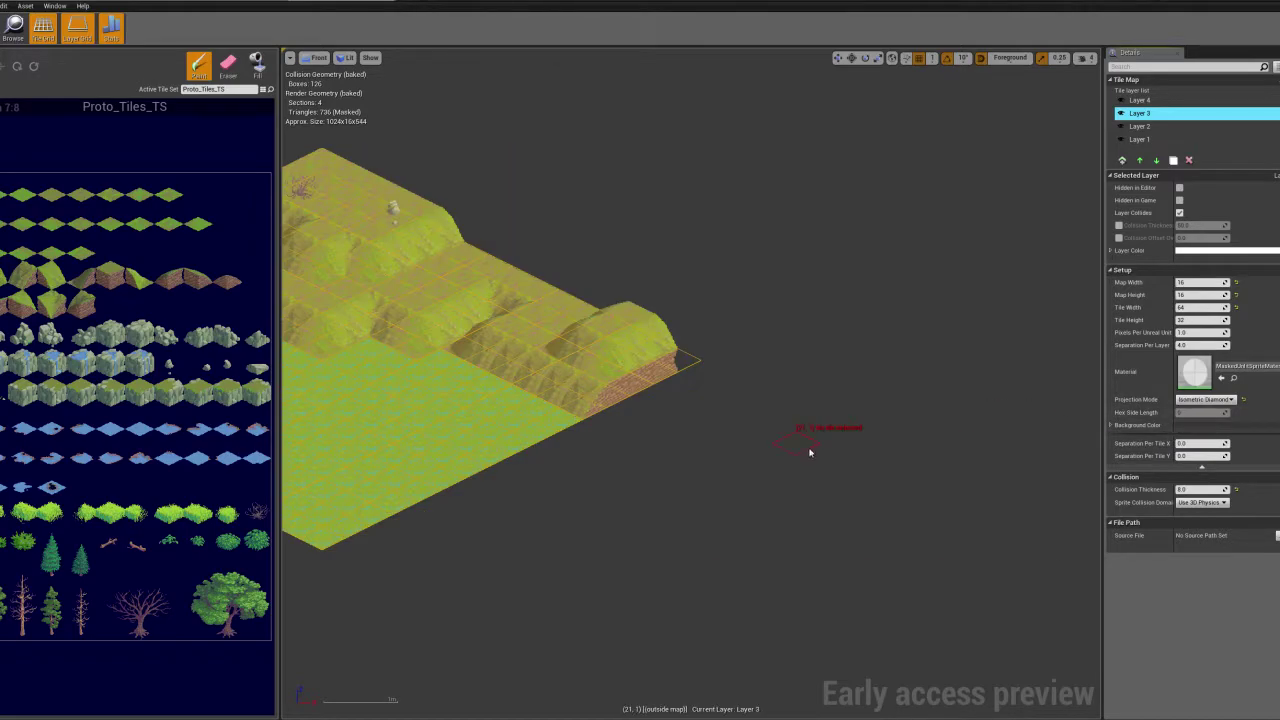
right_drag(768, 419, 836, 444)
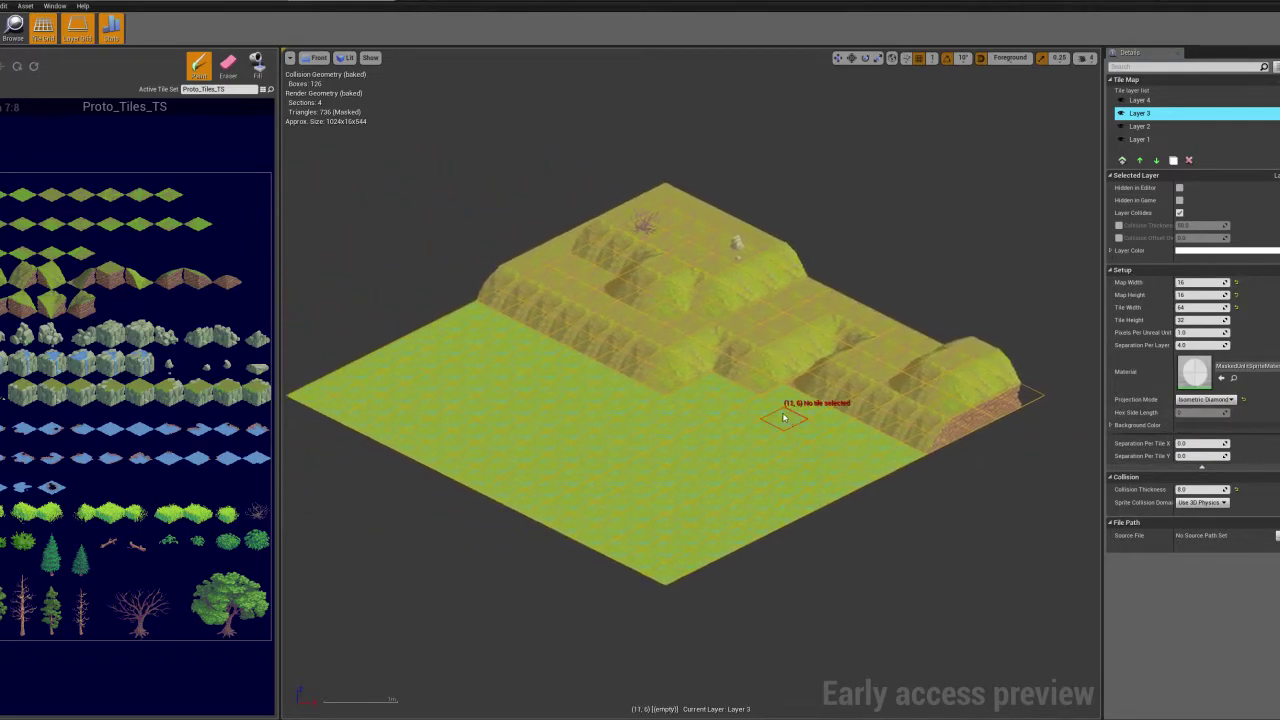
click(80, 33)
click(43, 28)
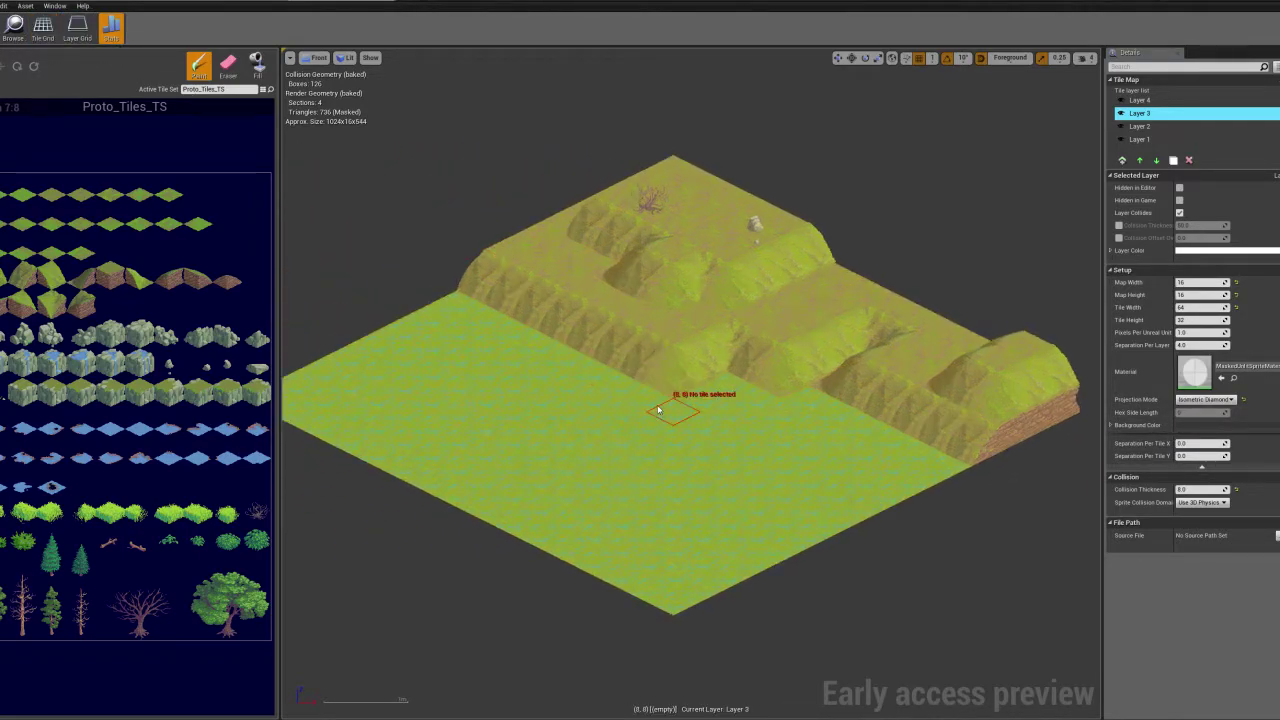
scroll(670, 390, up, 3)
Hide the upper tile layers down to Layer 1, and show Layers 2, 3 and 4 again one at a time
click(1121, 127)
click(1120, 113)
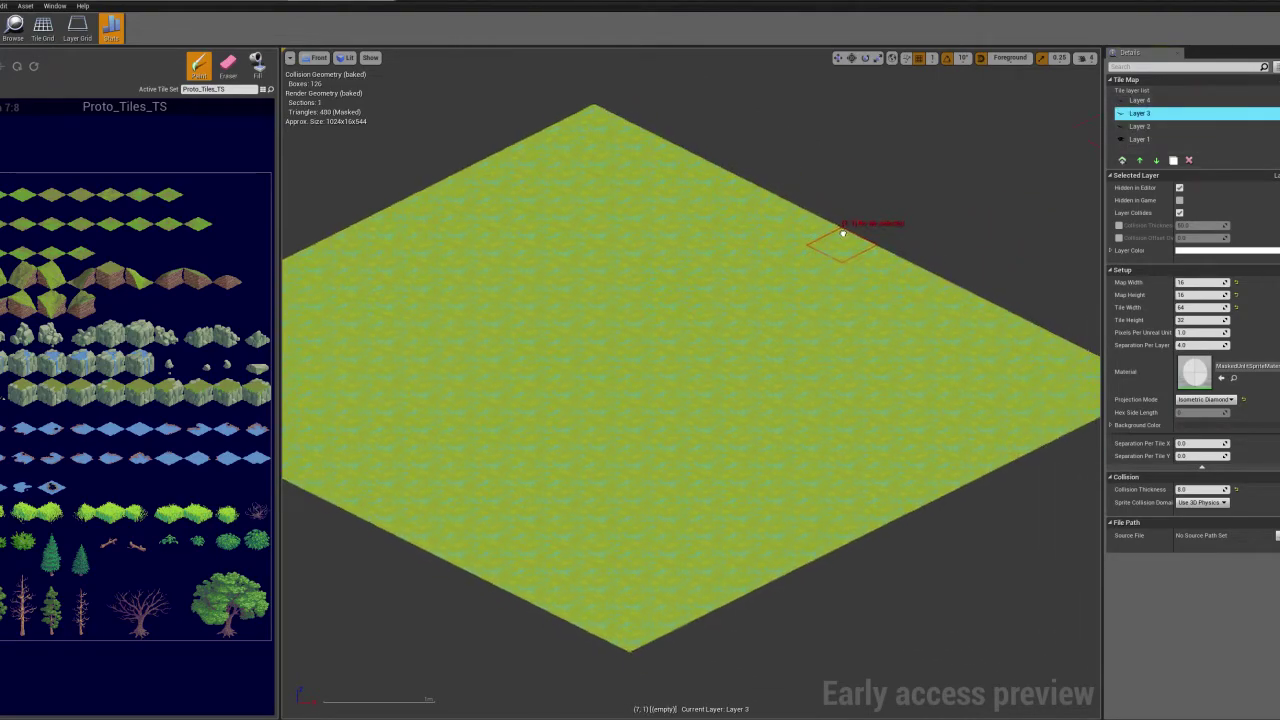
click(1121, 127)
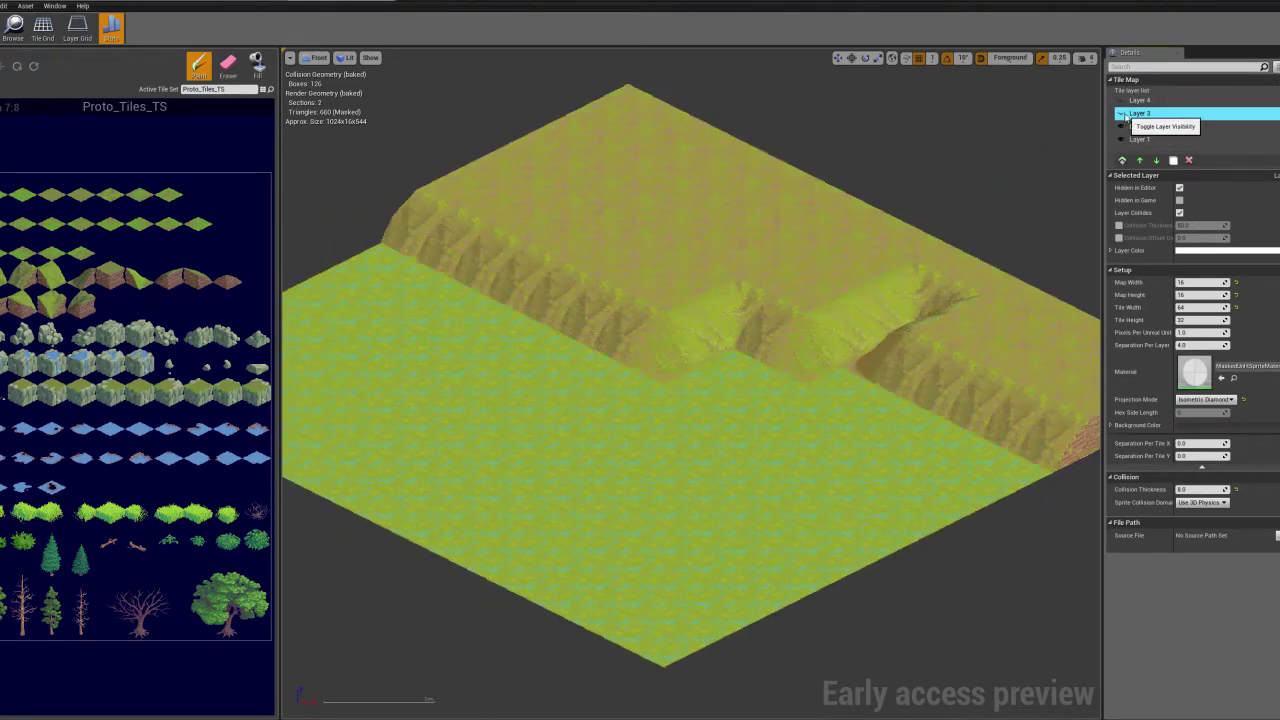
scroll(697, 276, up, 2)
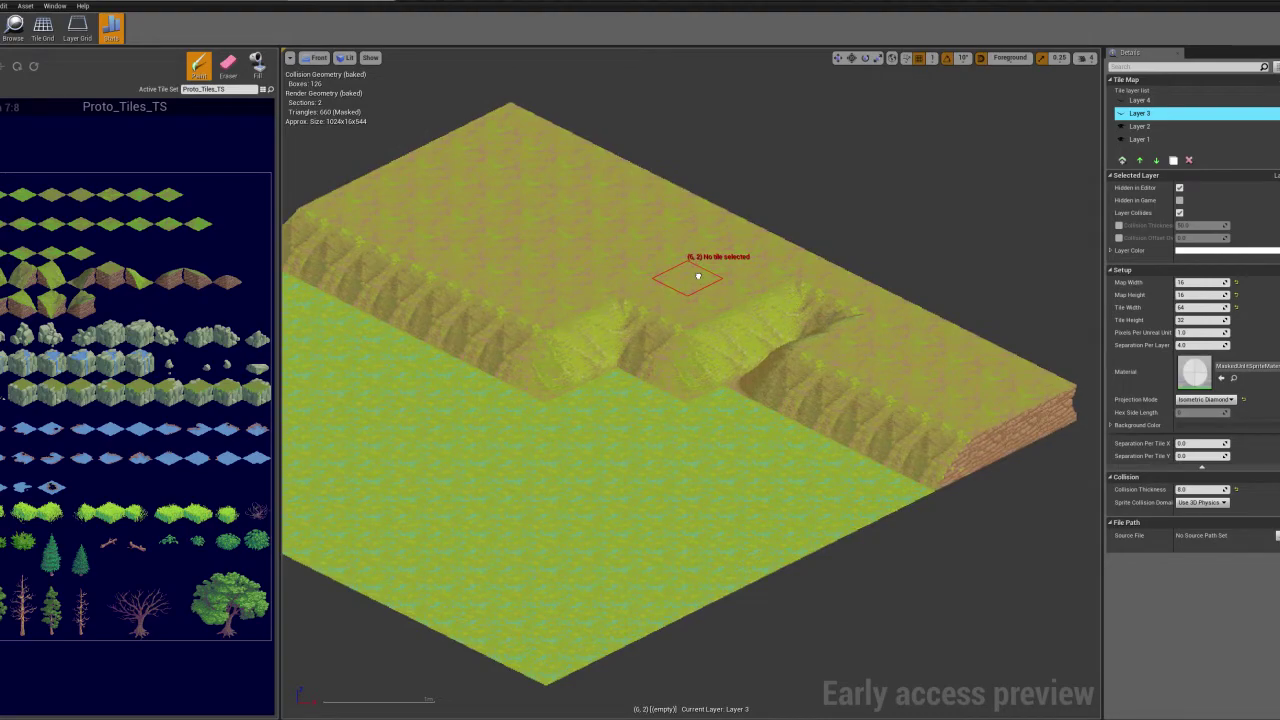
click(1120, 113)
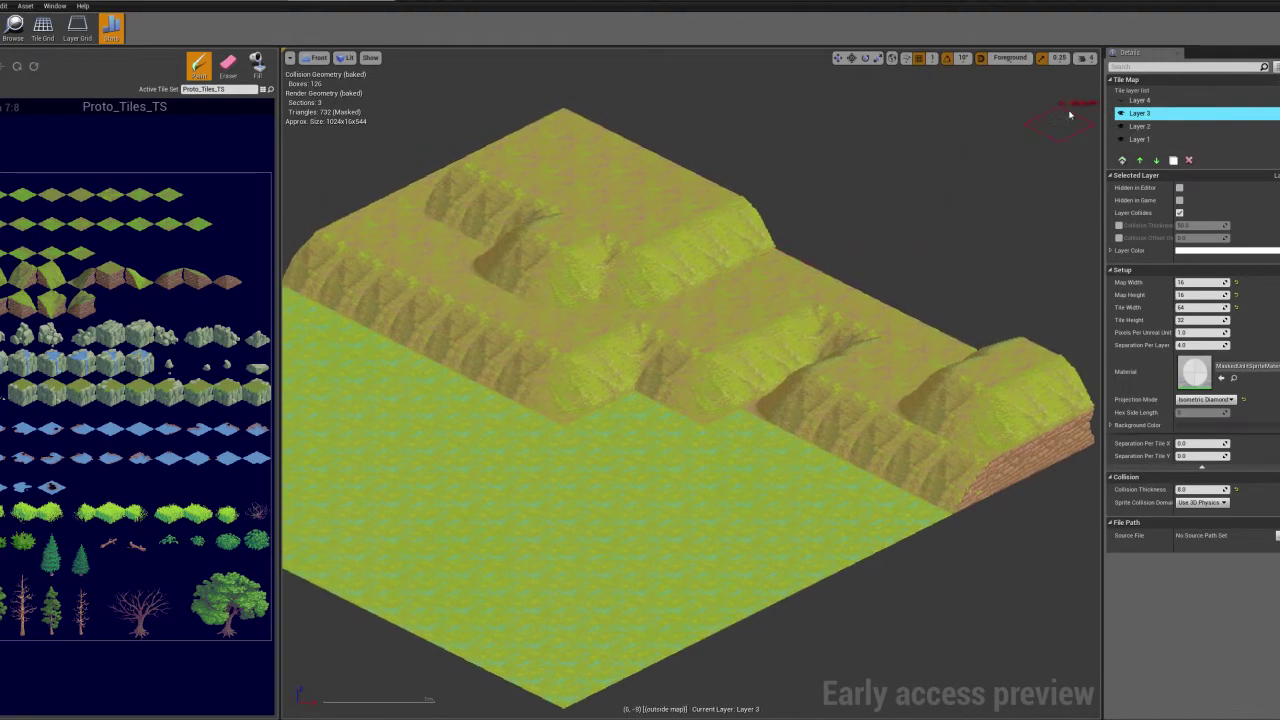
click(1121, 101)
right_drag(692, 225, 774, 250)
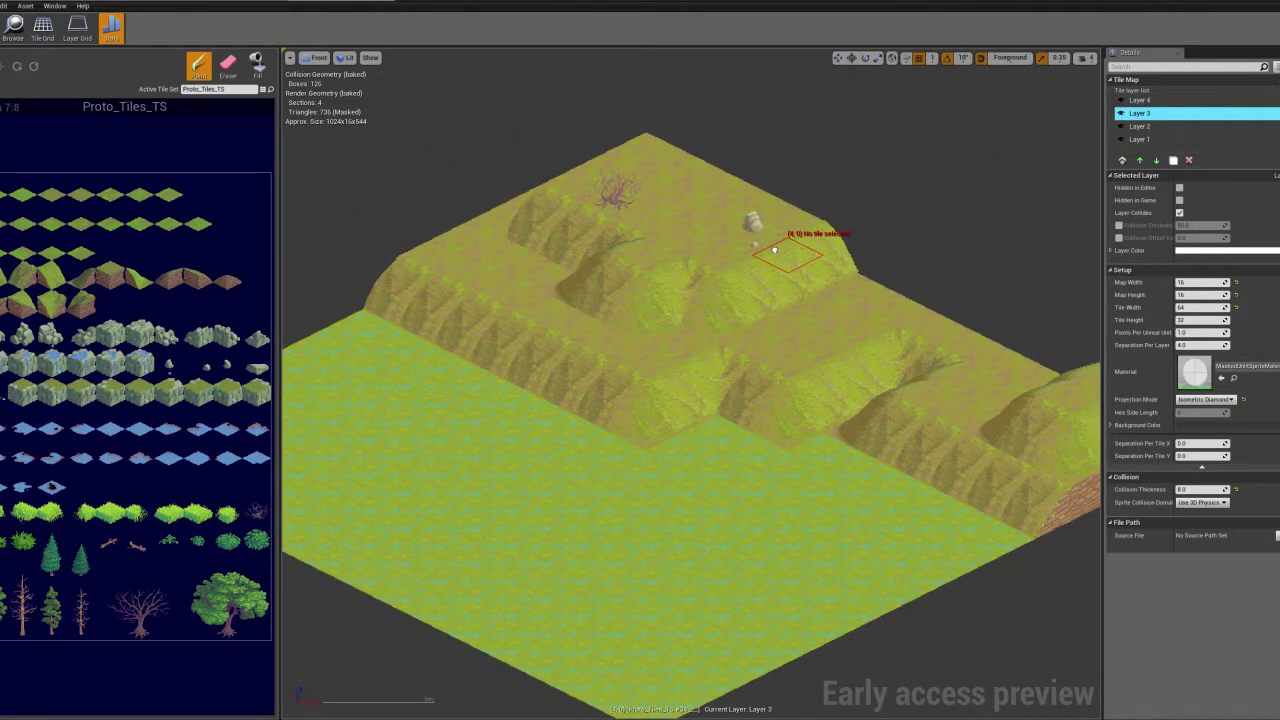
right_drag(774, 250, 747, 253)
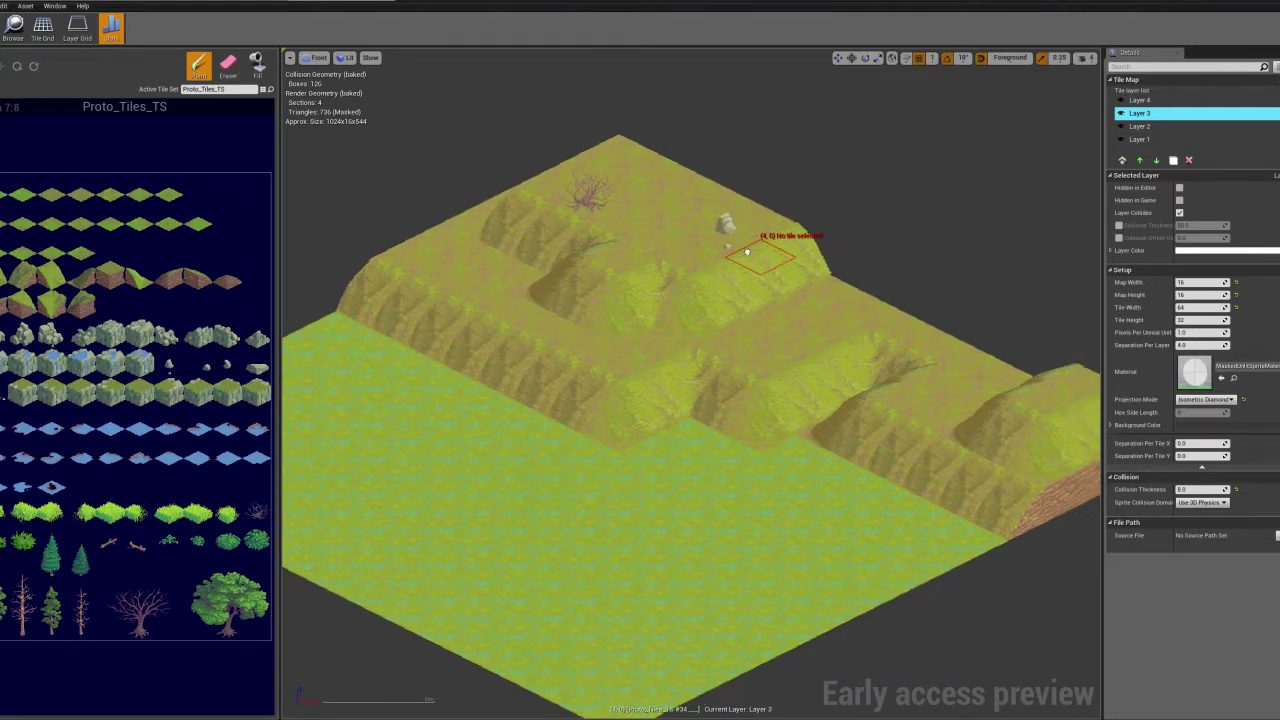
Try the Isometric Staggered projection mode on the tile map, and return it to Isometric Diamond
click(1204, 399)
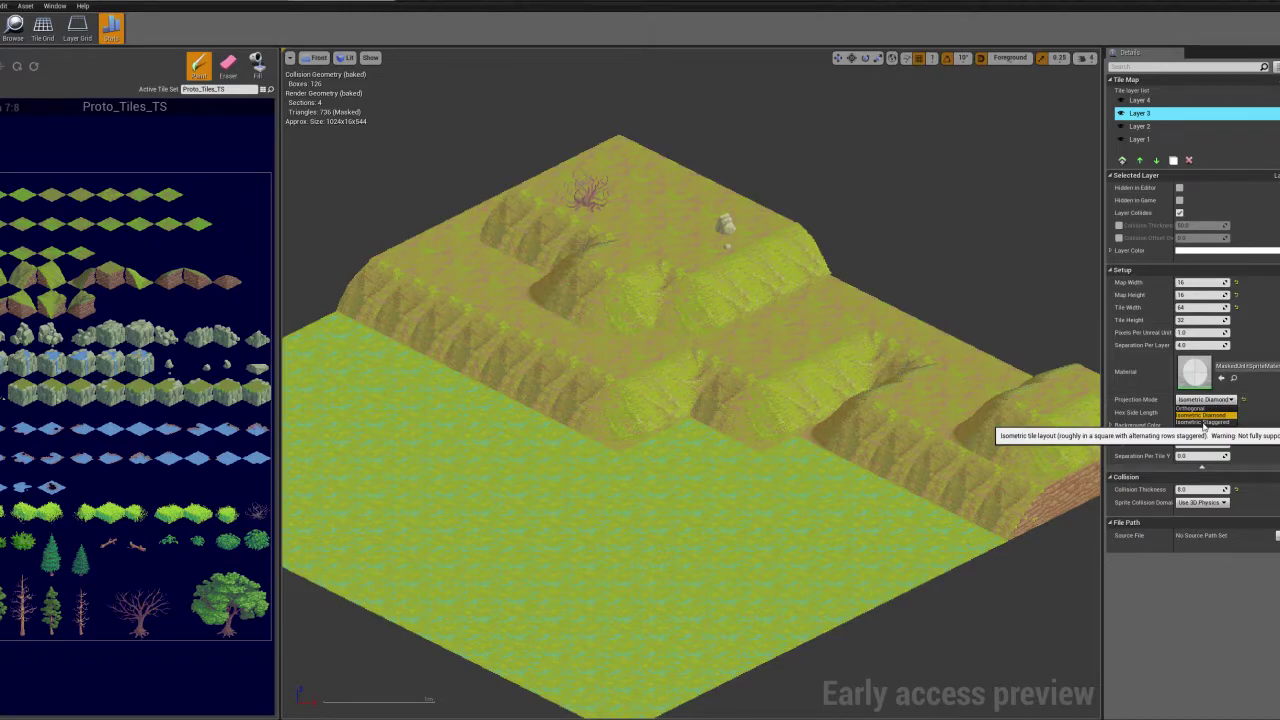
click(1204, 423)
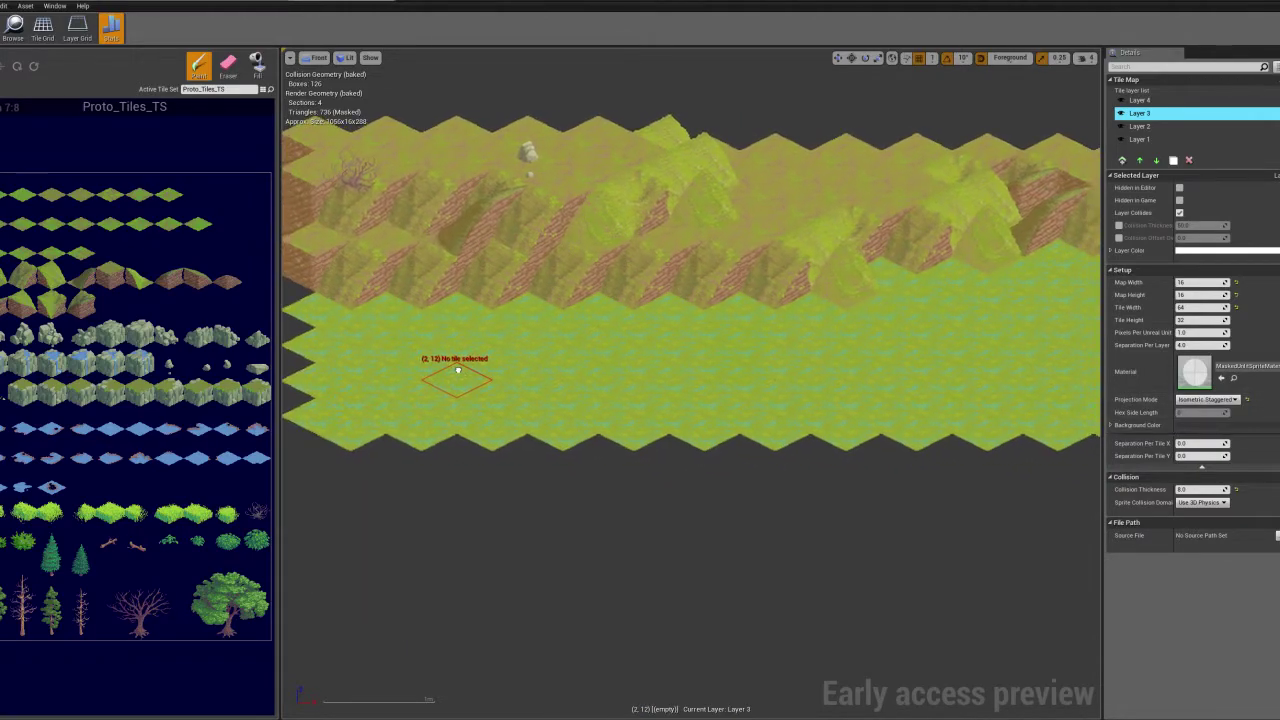
click(1207, 400)
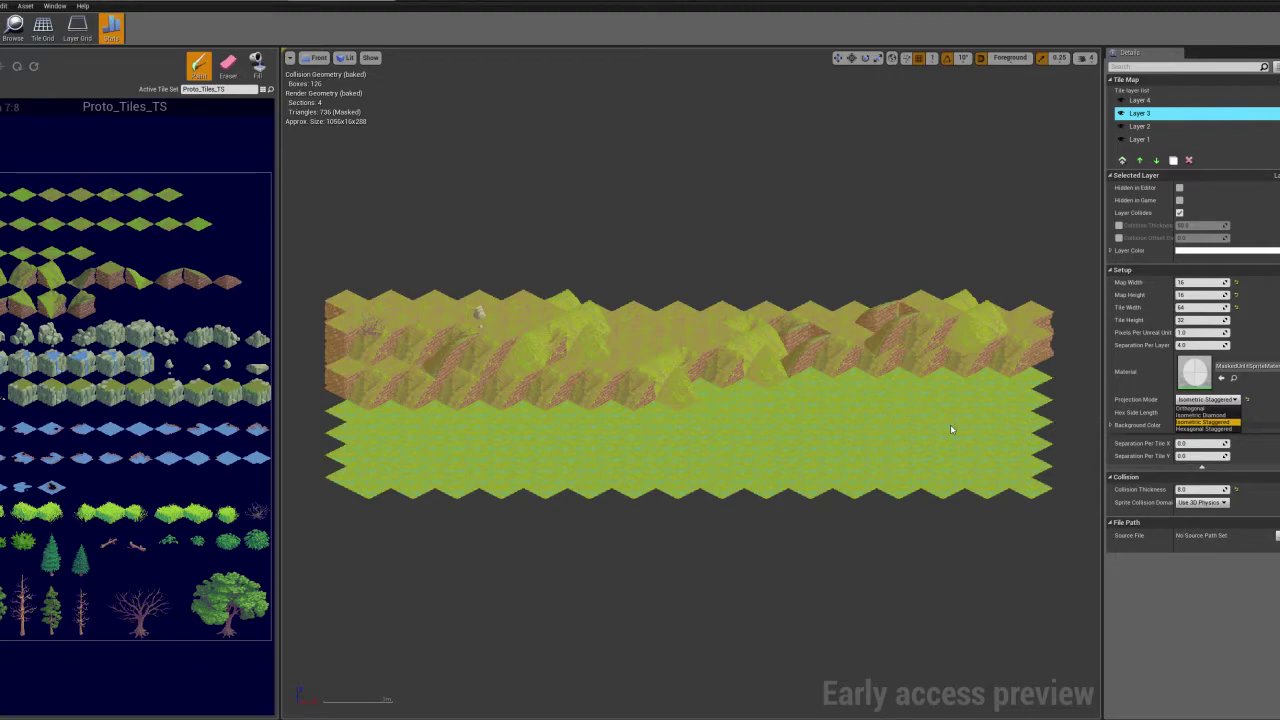
click(1205, 422)
click(1211, 402)
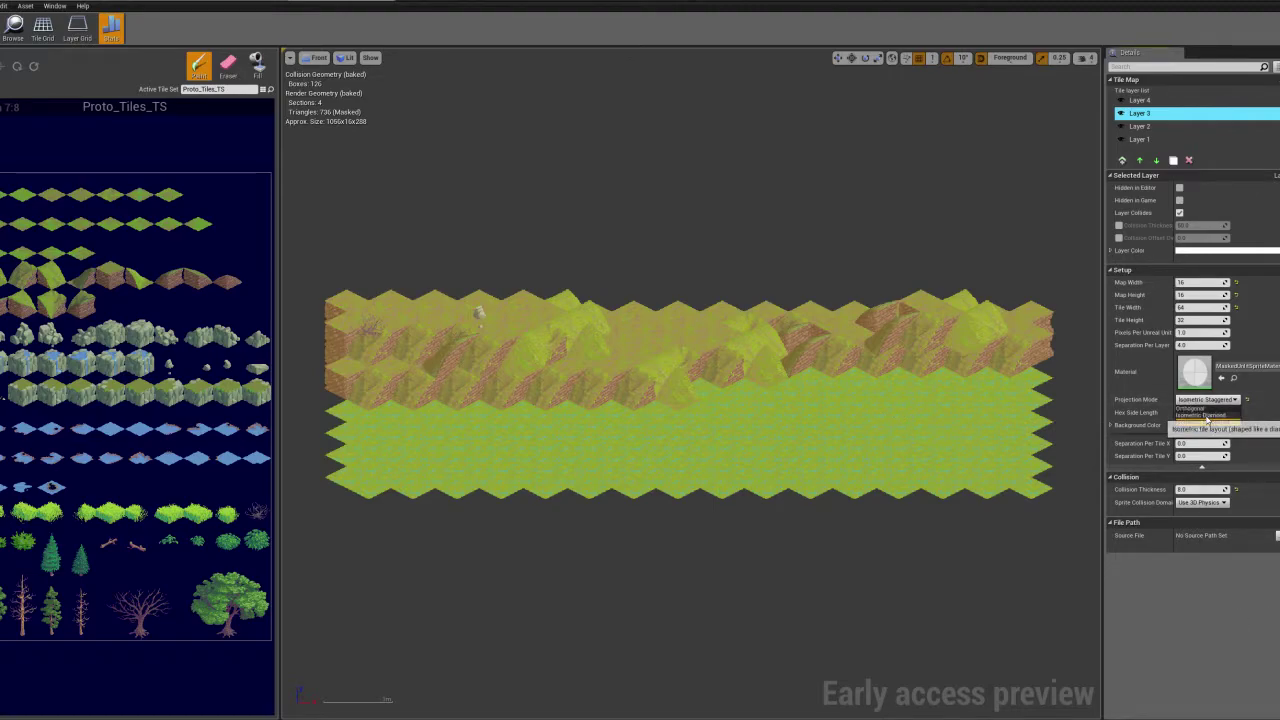
click(1206, 417)
right_drag(774, 545, 1008, 465)
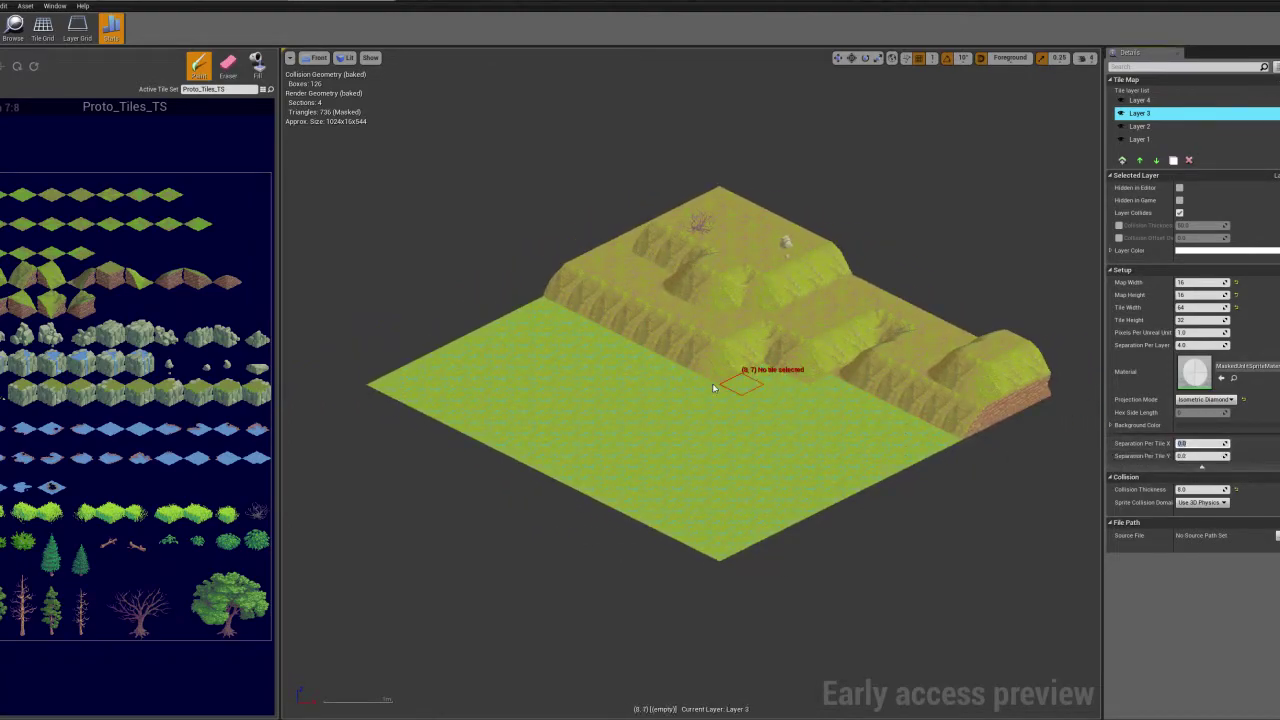
Enter 4 as the separation per layer and choose Use 3D Physics as the sprite collision domain
scroll(470, 335, up, 3)
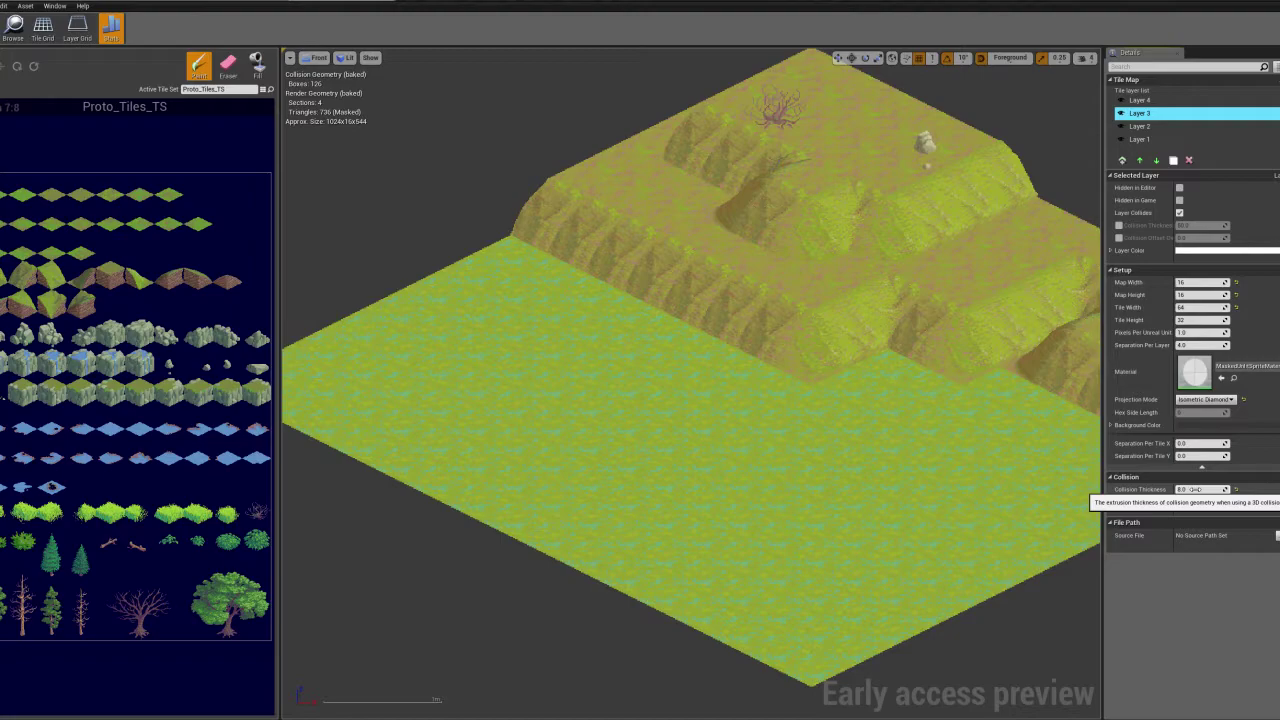
right_drag(949, 485, 748, 489)
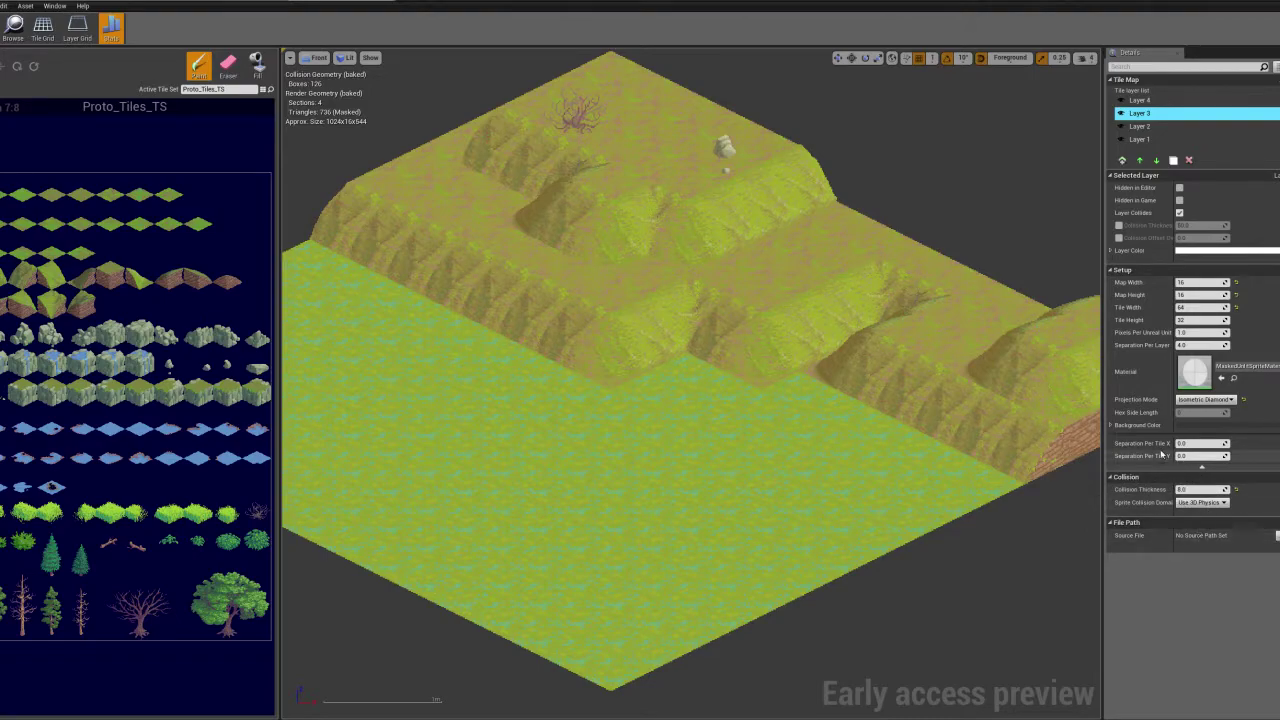
click(1200, 344)
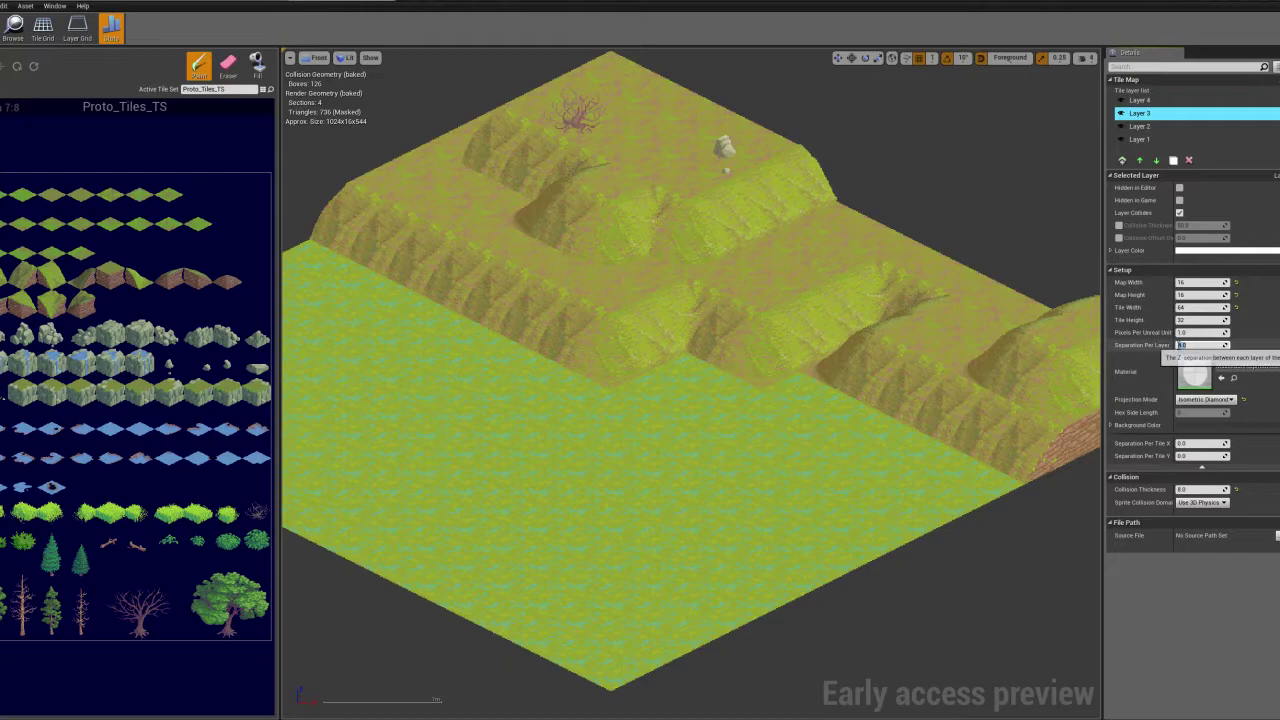
text(4)
key(Return)
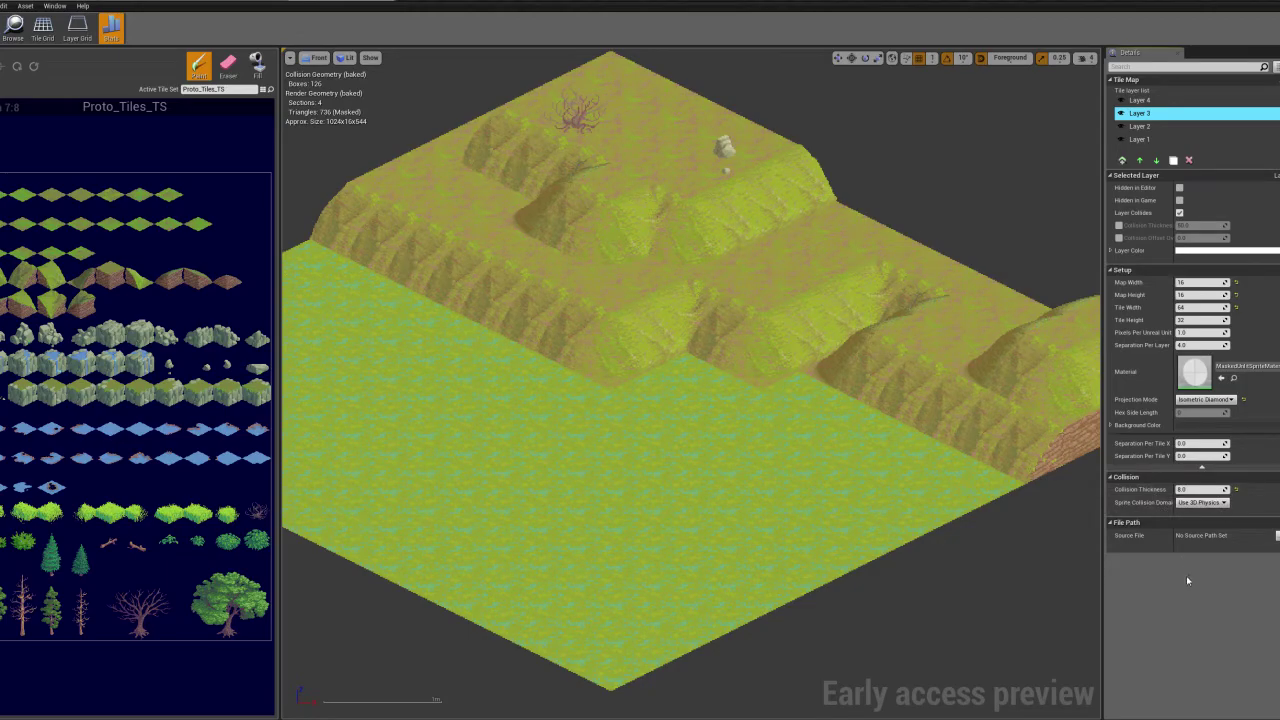
click(1203, 502)
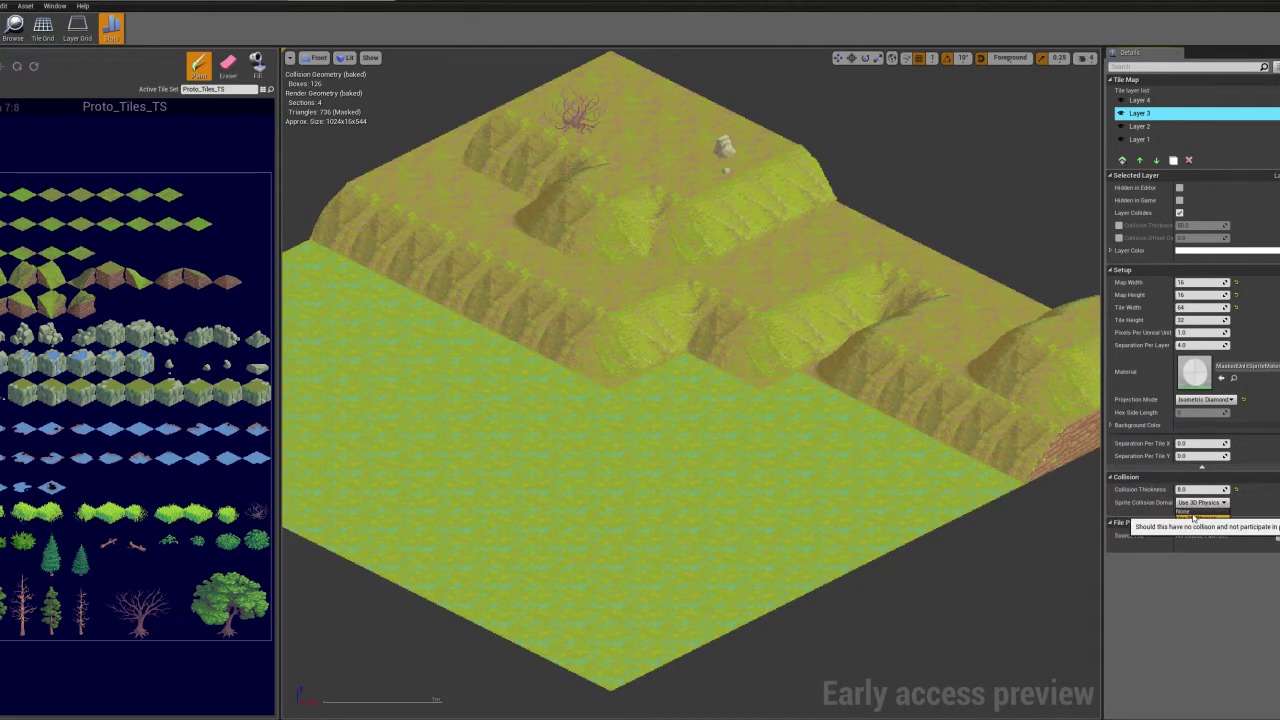
click(1195, 517)
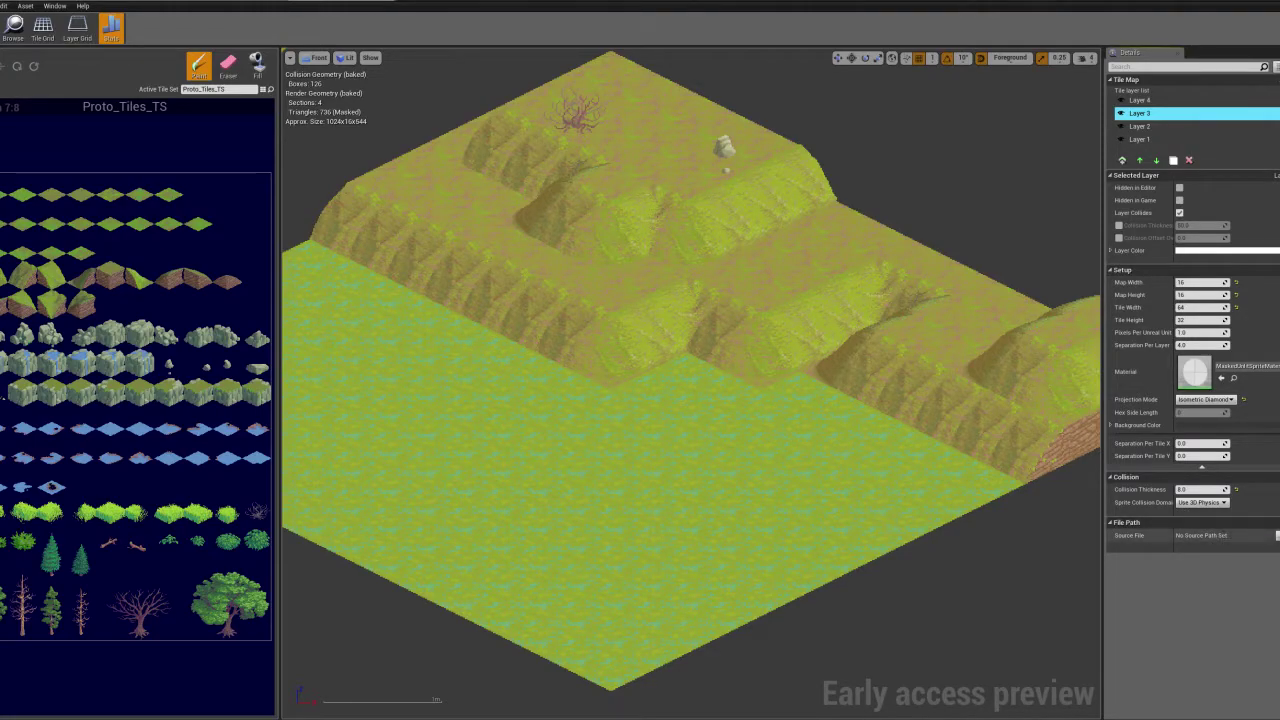
scroll(453, 302, down, 4)
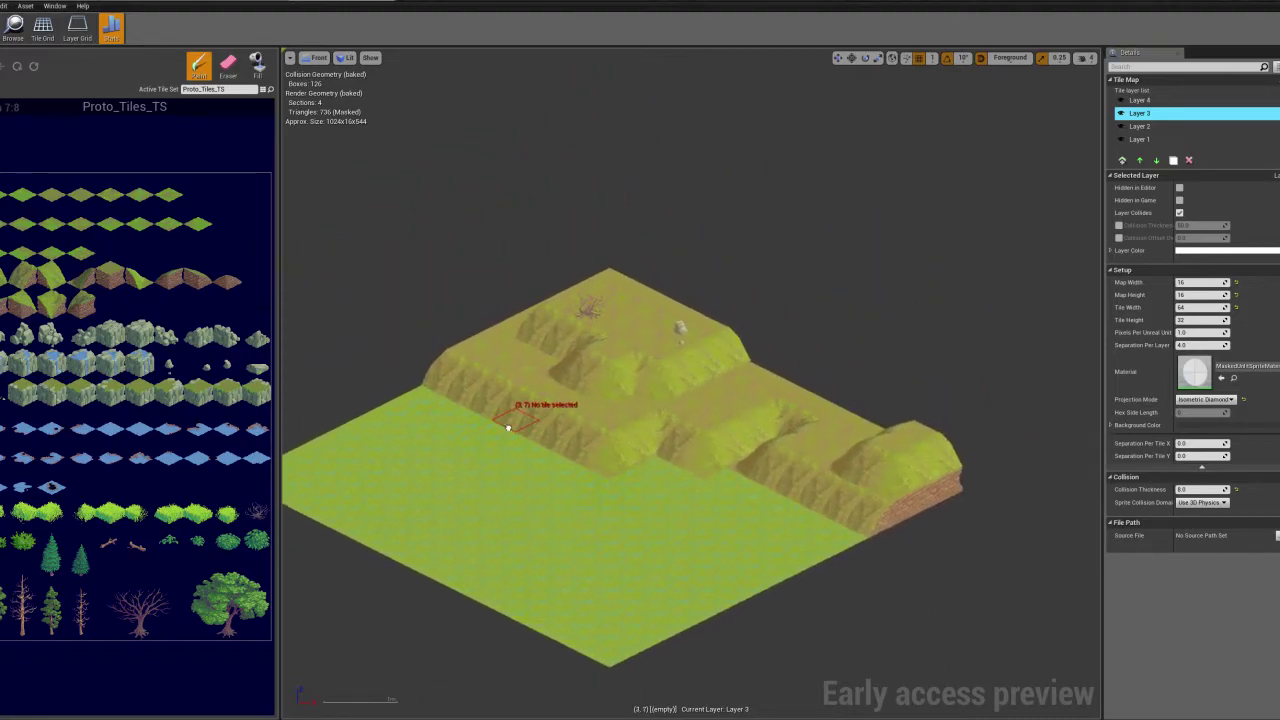
scroll(507, 338, up, 3)
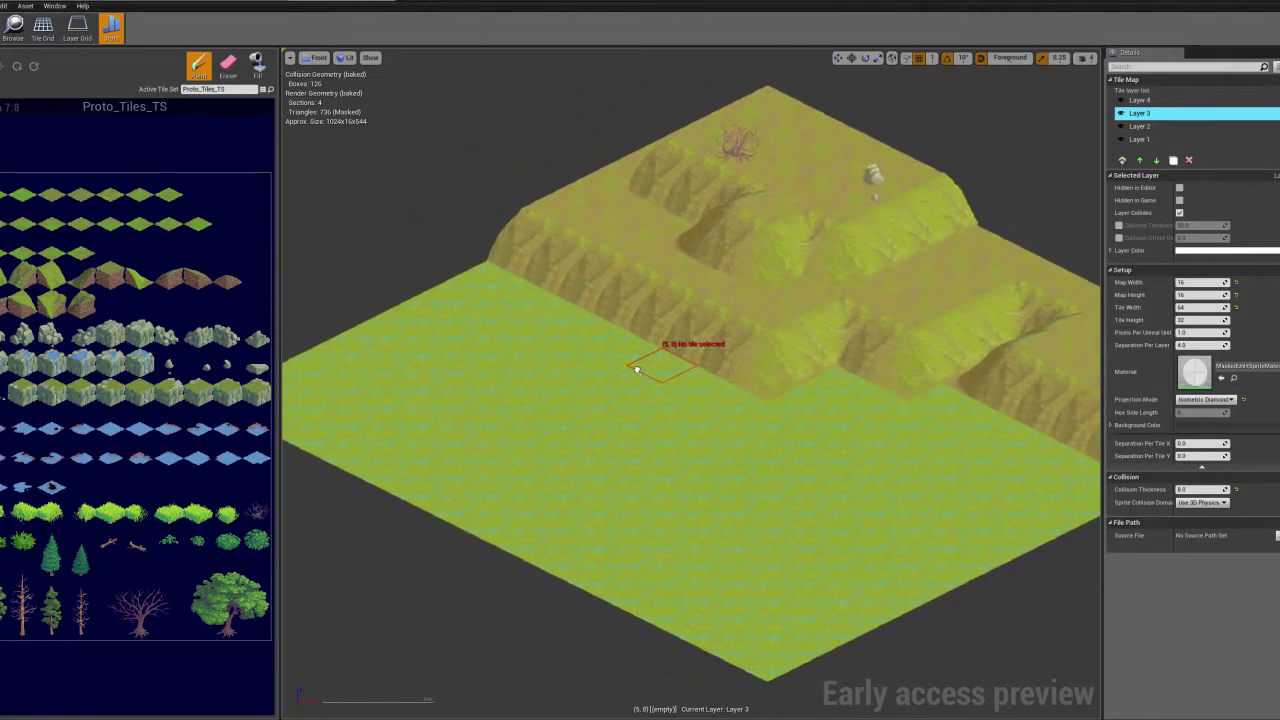
right_drag(744, 341, 652, 306)
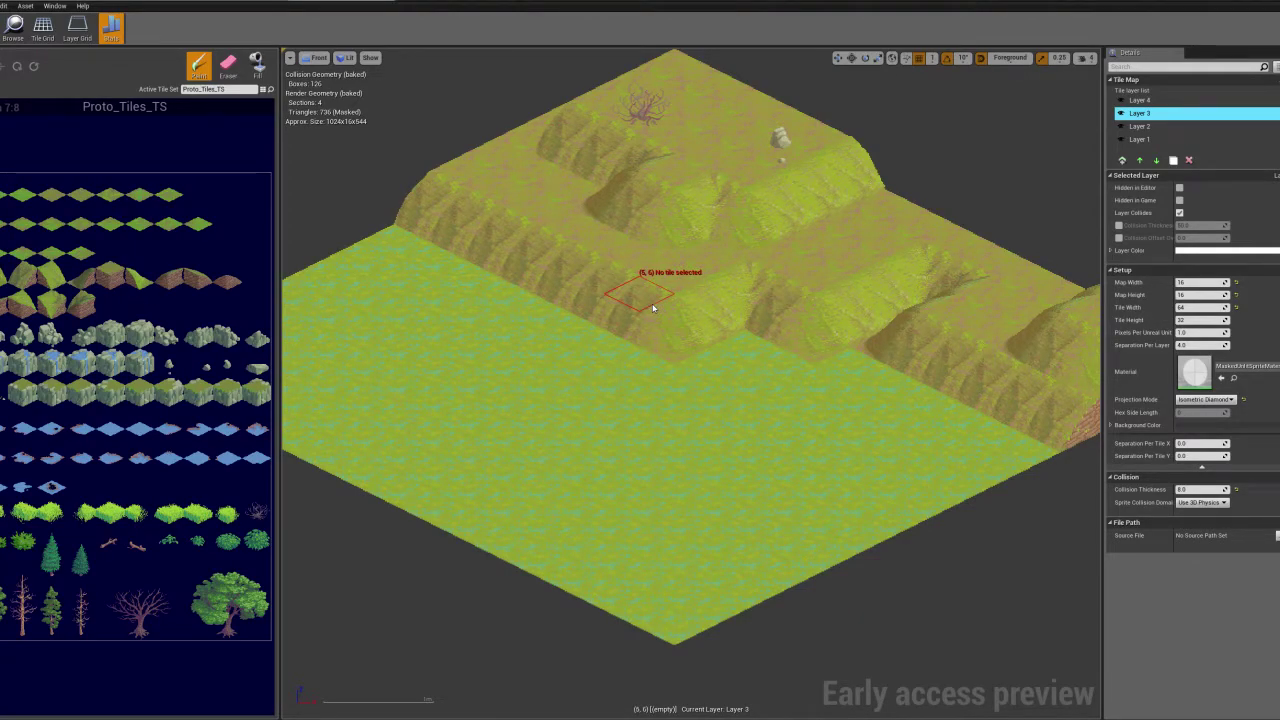
right_drag(536, 231, 445, 231)
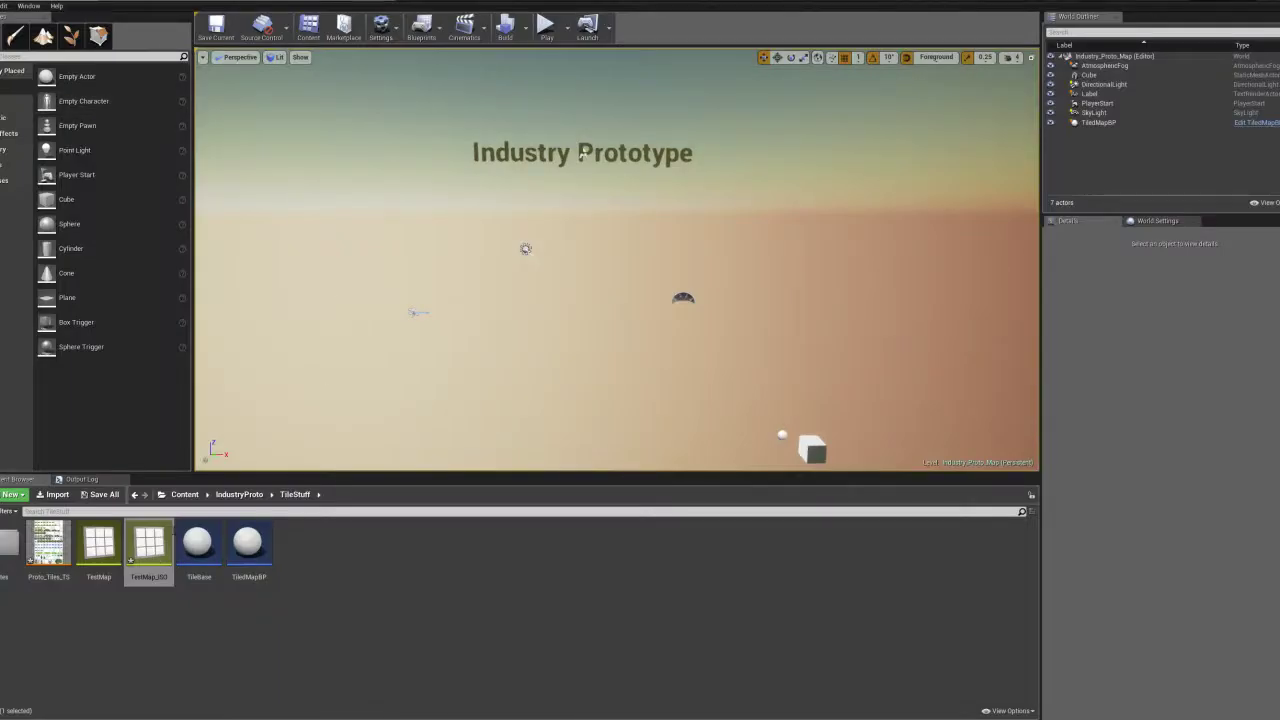
Place TestMap_ISO in the level below the Industry Prototype label, and move the TiledMapBP actor down along Z
drag(148, 545, 570, 292)
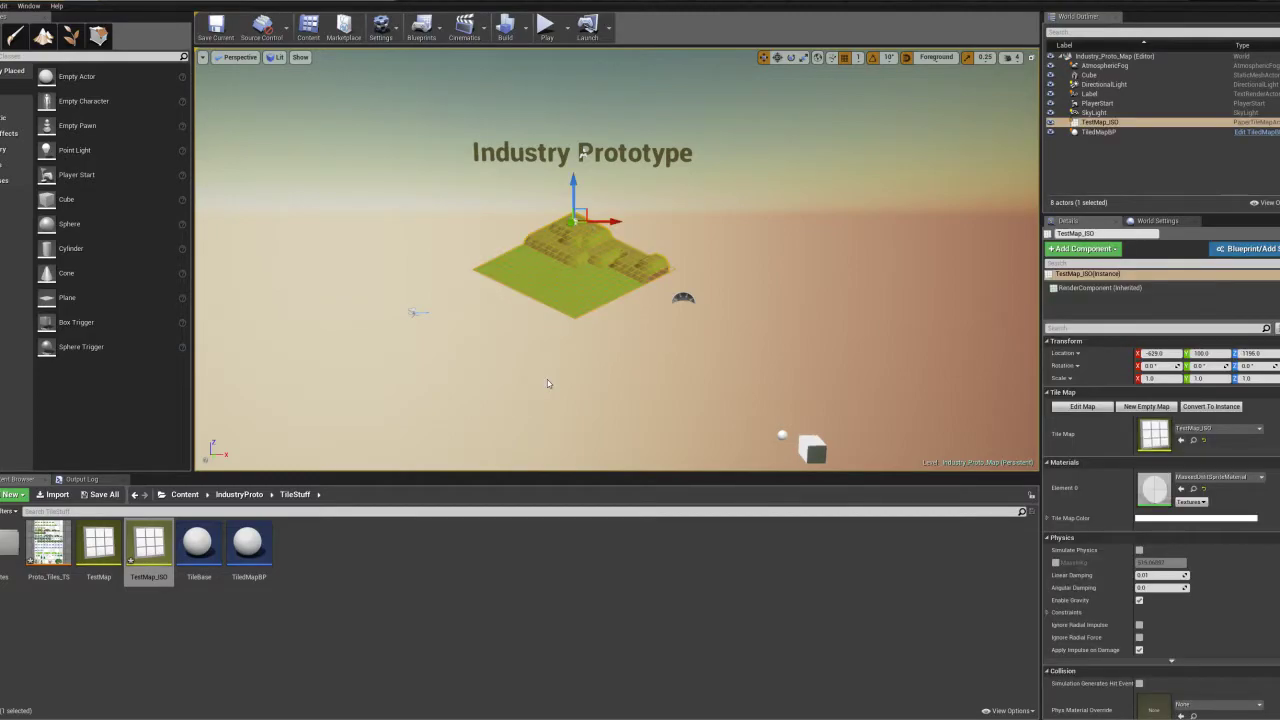
right_drag(646, 367, 698, 458)
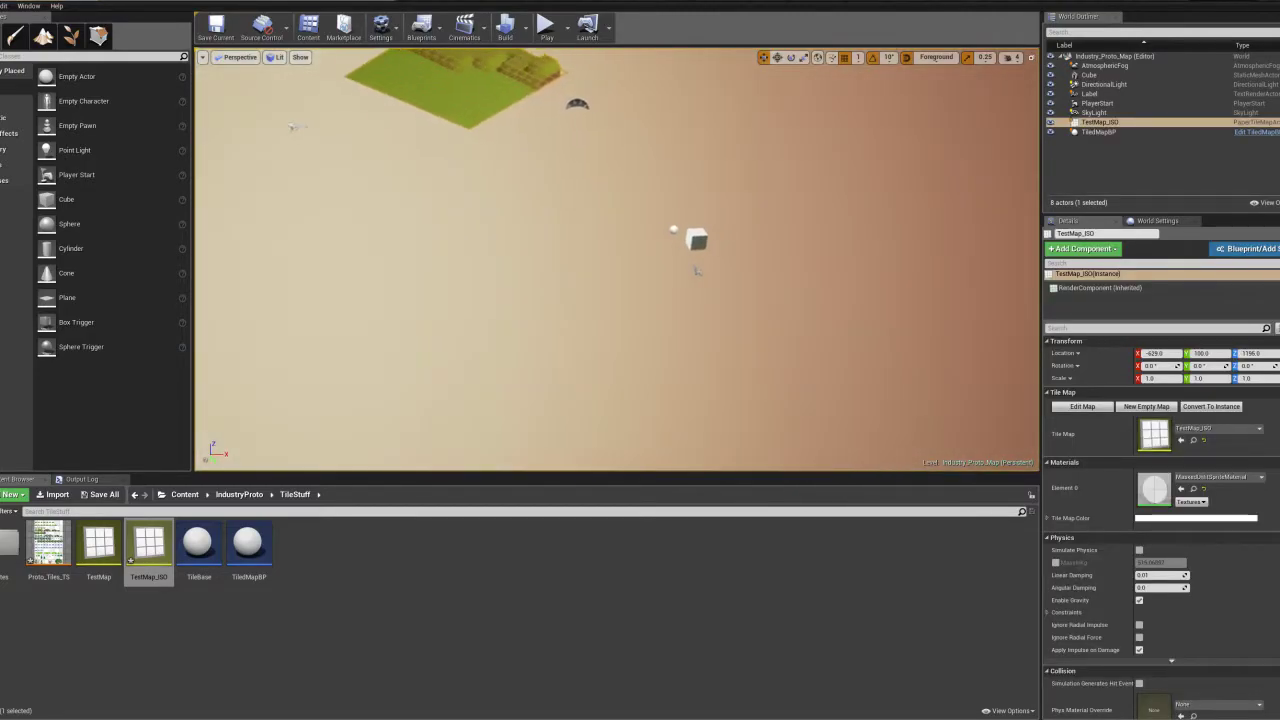
right_drag(697, 270, 707, 279)
click(666, 242)
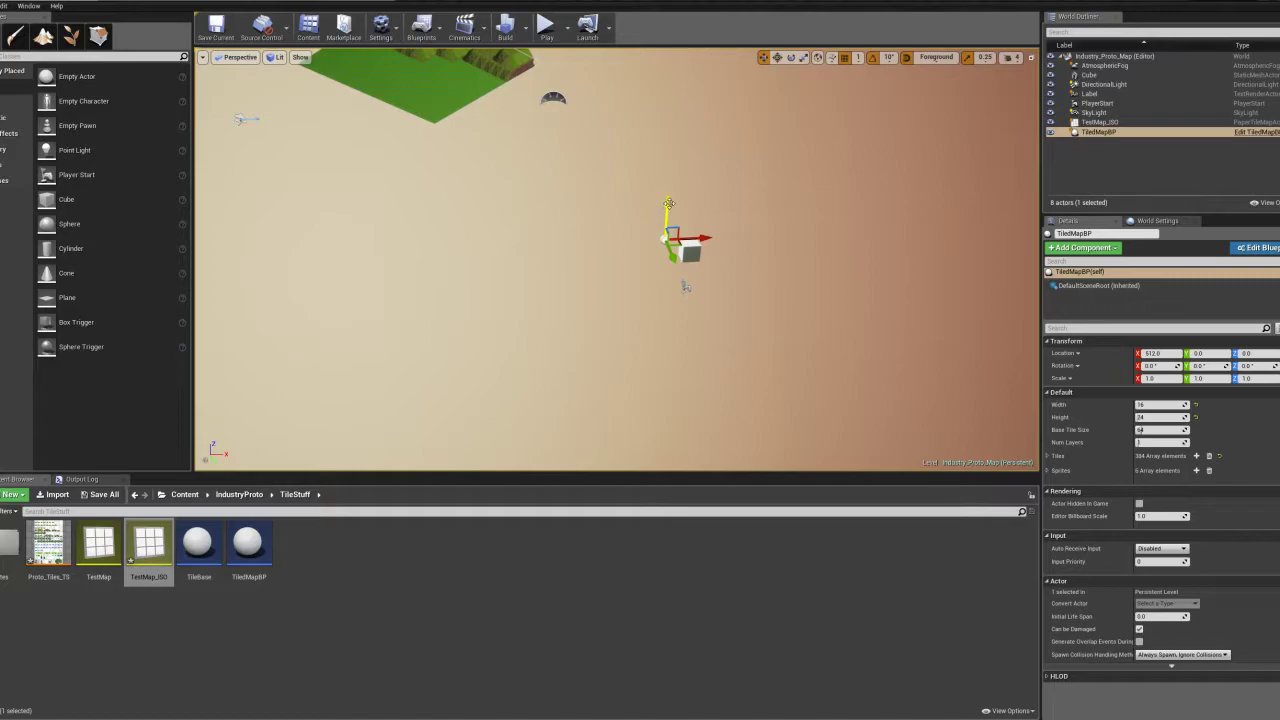
drag(669, 203, 663, 295)
Play the level in the editor and move the camera across the isometric tile map to the cube
click(545, 25)
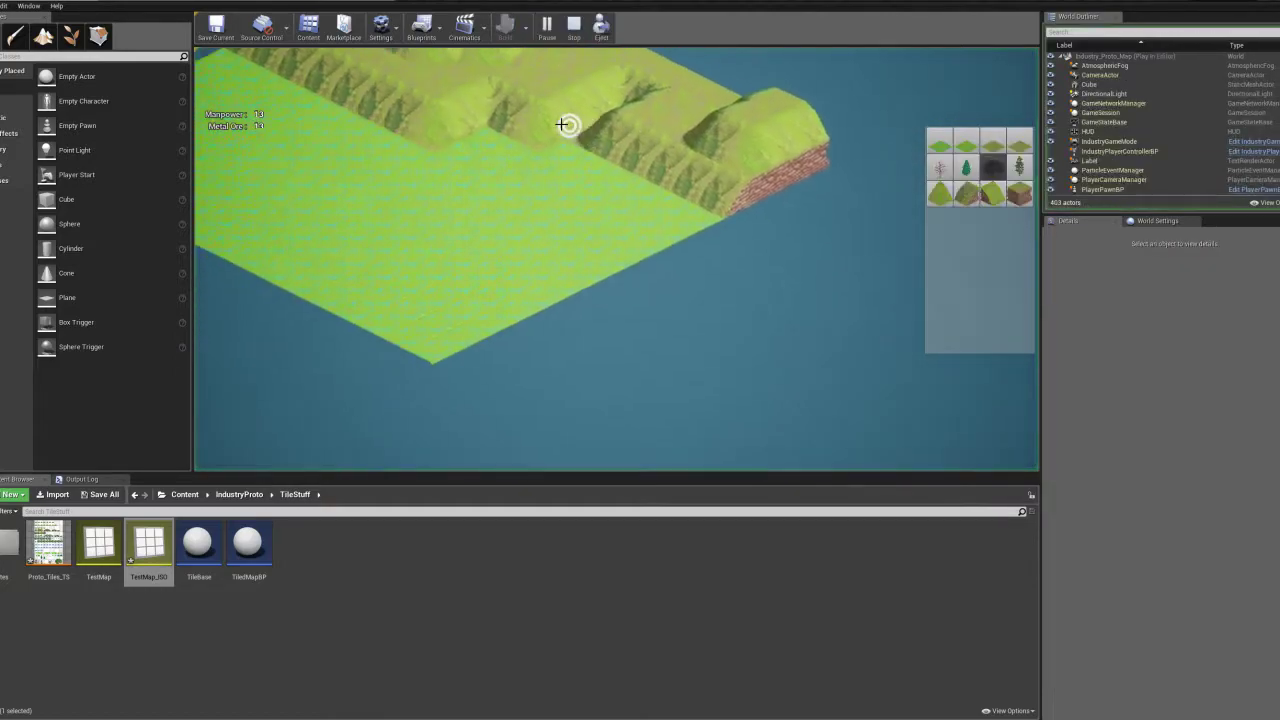
key(w)
key(a)
key(d)
key(s)
key(s)
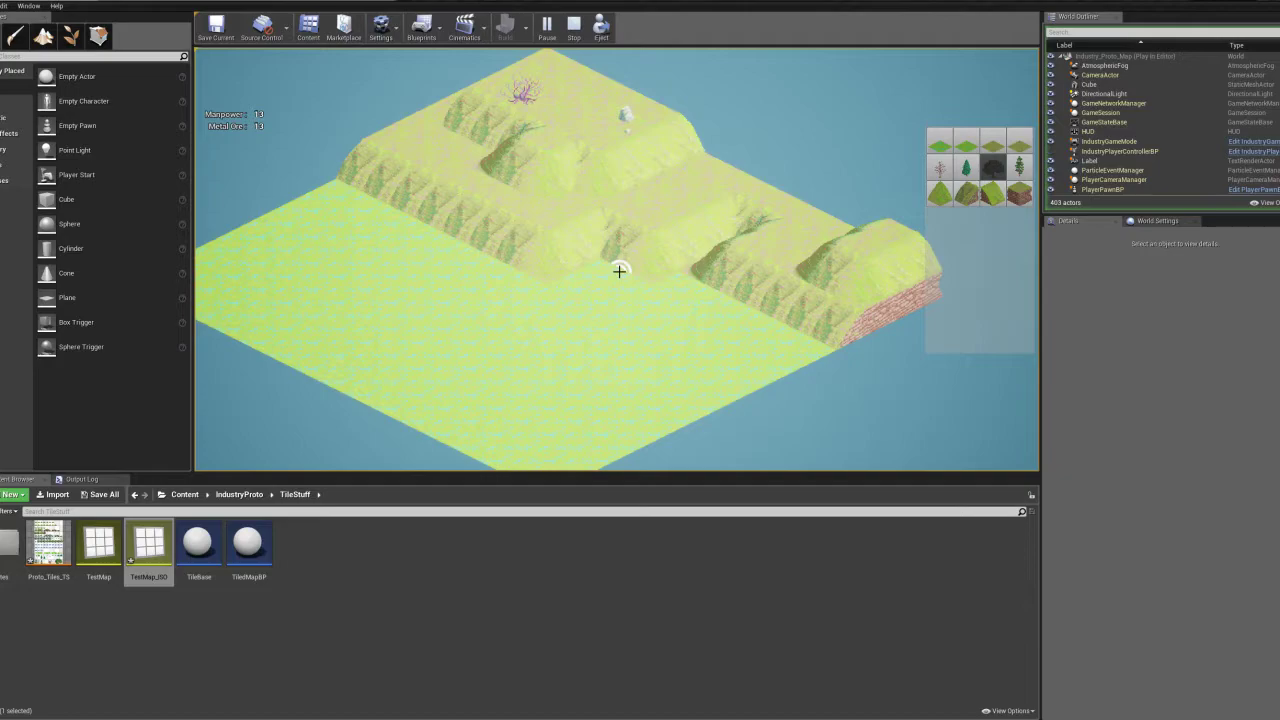
key(d)
key(s)
key(d)
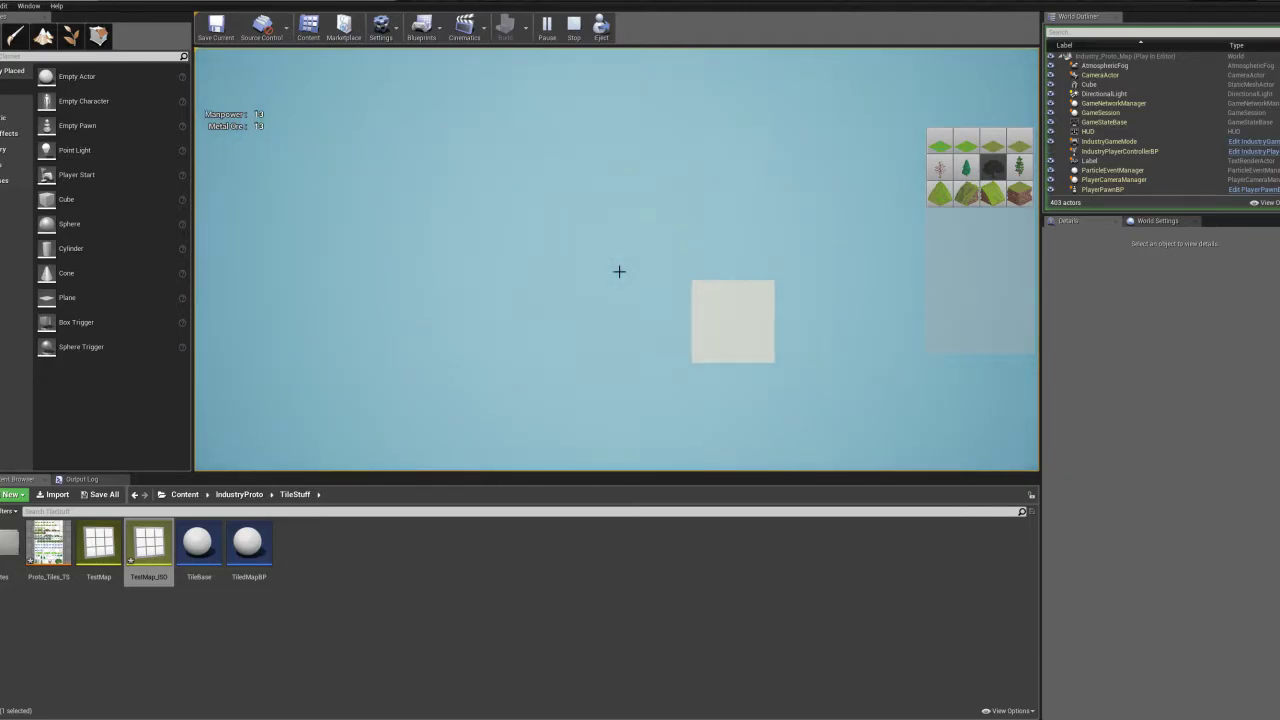
key(s)
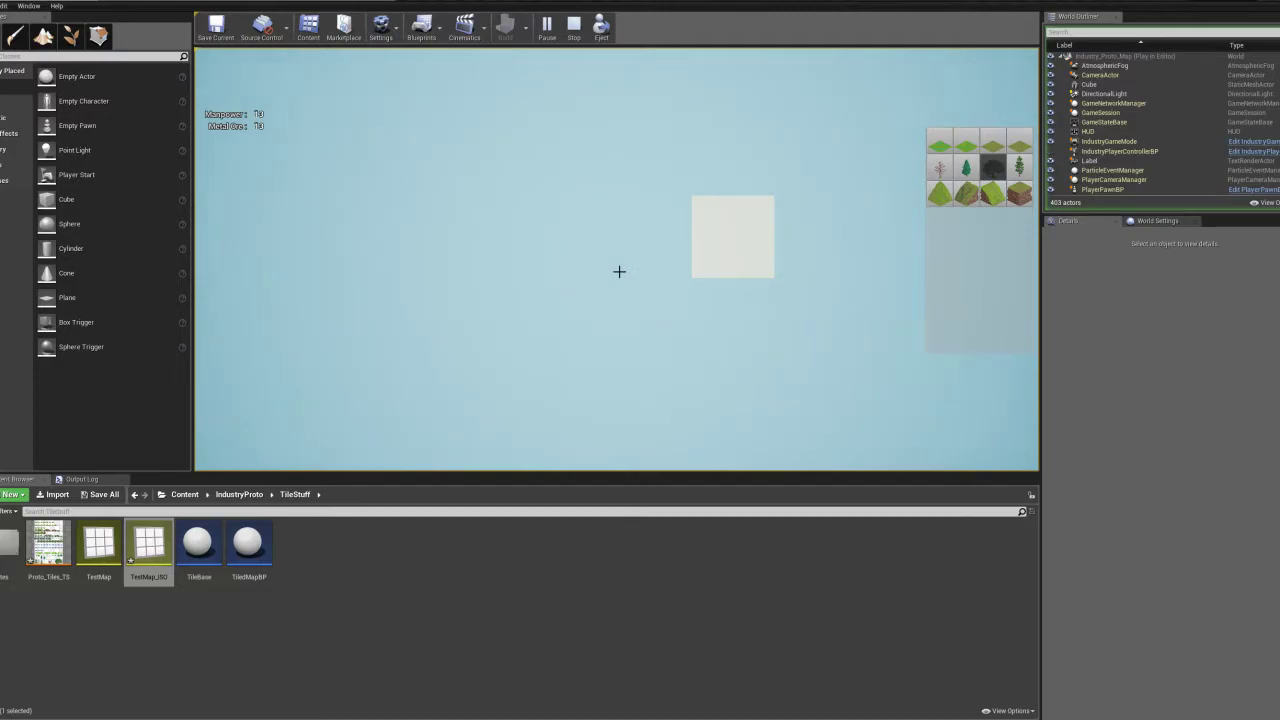
Examine the cube from several camera positions in the running level and compare the pointer position with its face
key(d)
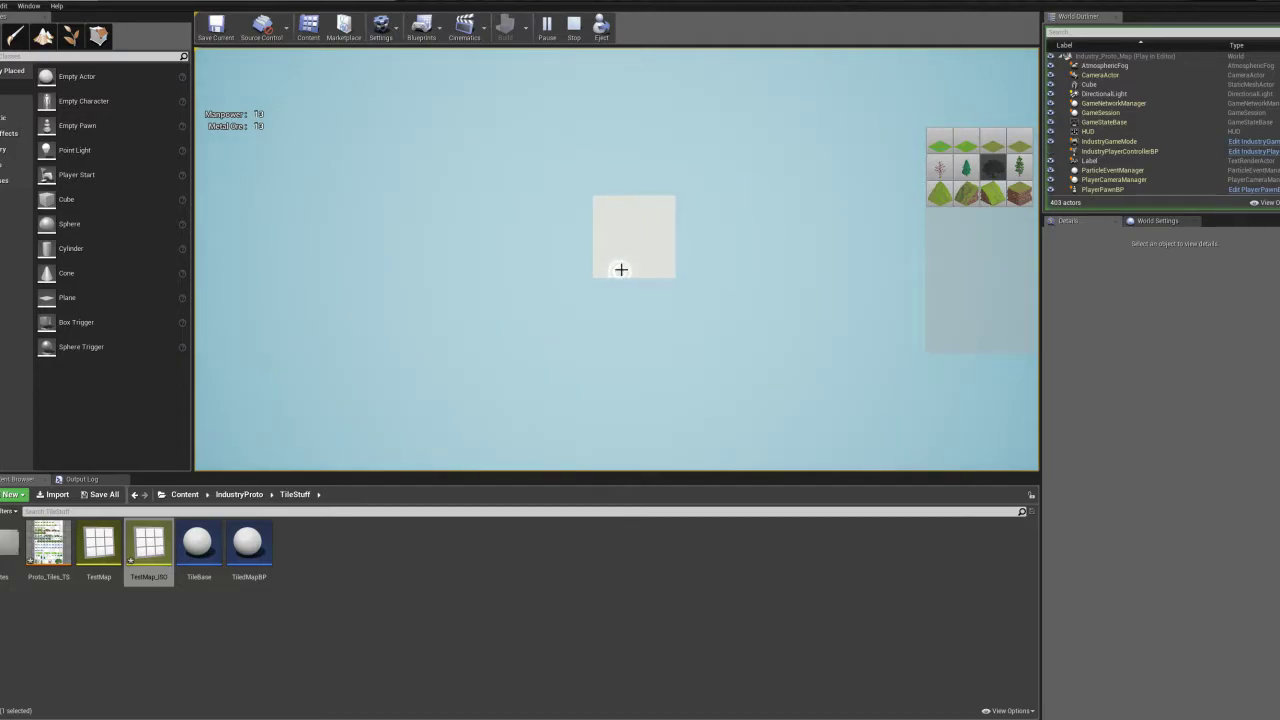
key(w)
key(a)
key(s)
key(a)
key(w)
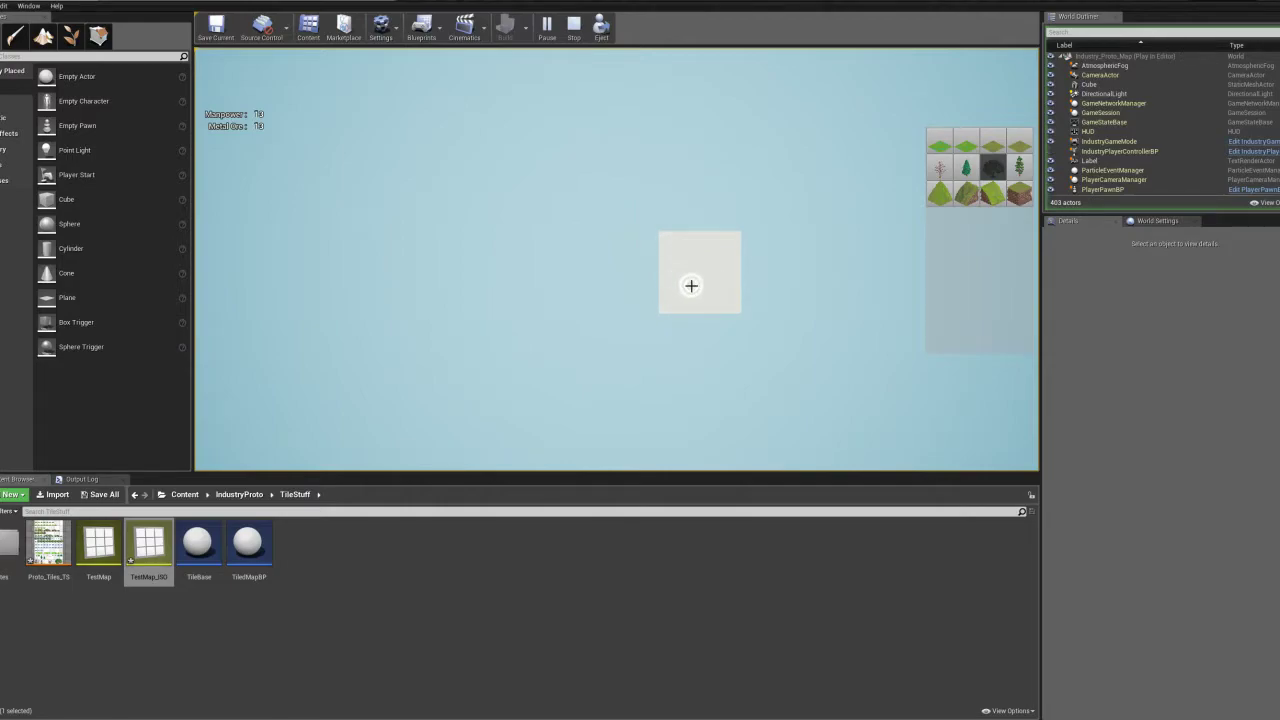
key(d)
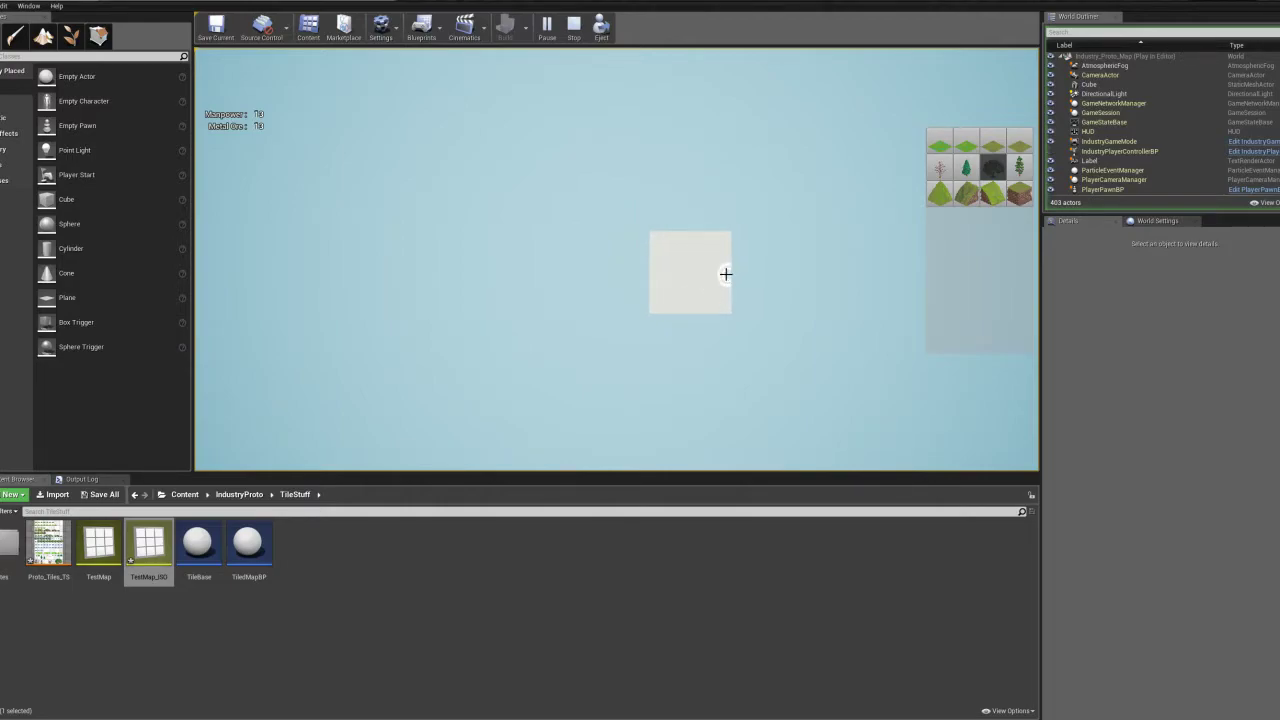
key(d)
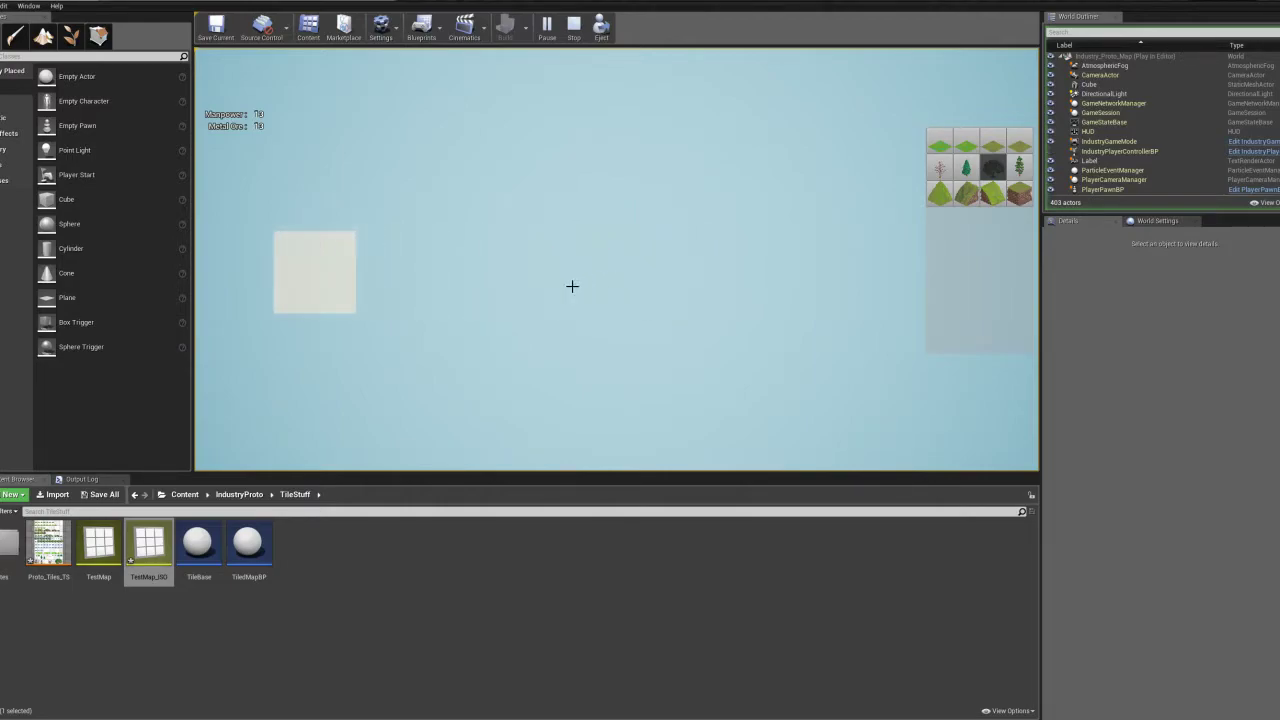
key(s)
key(a)
key(w)
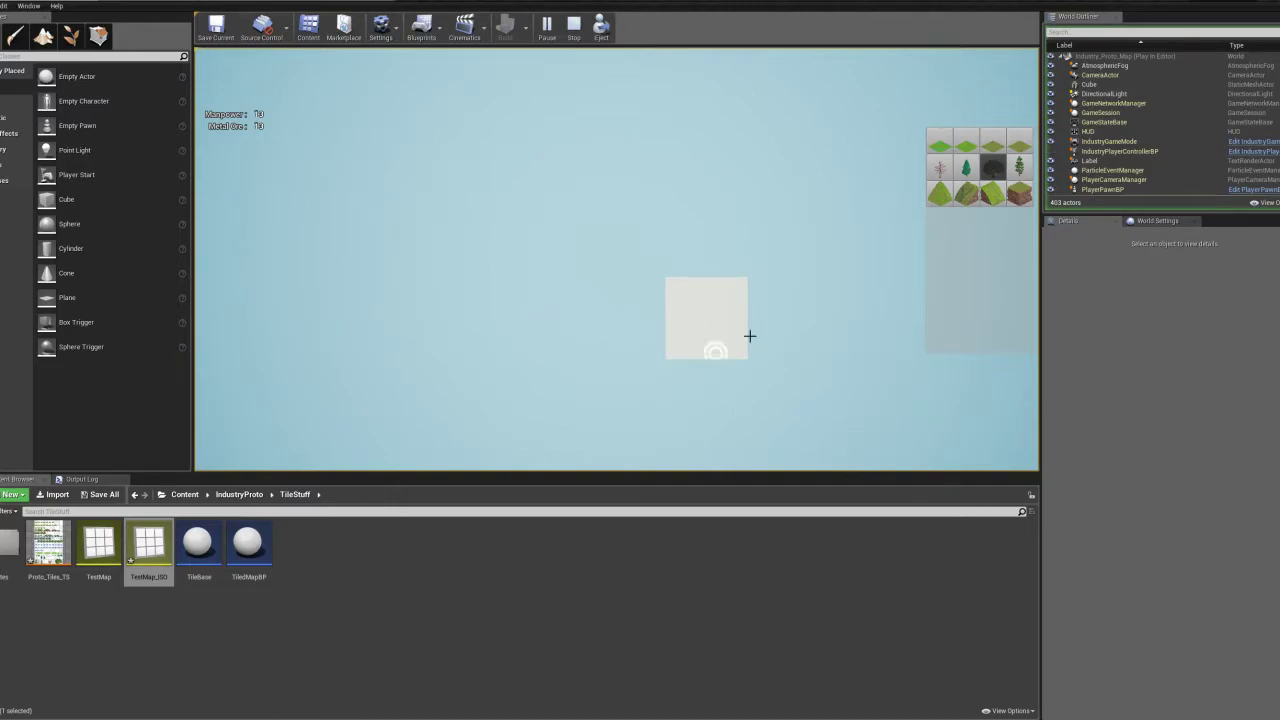
drag(740, 330, 566, 300)
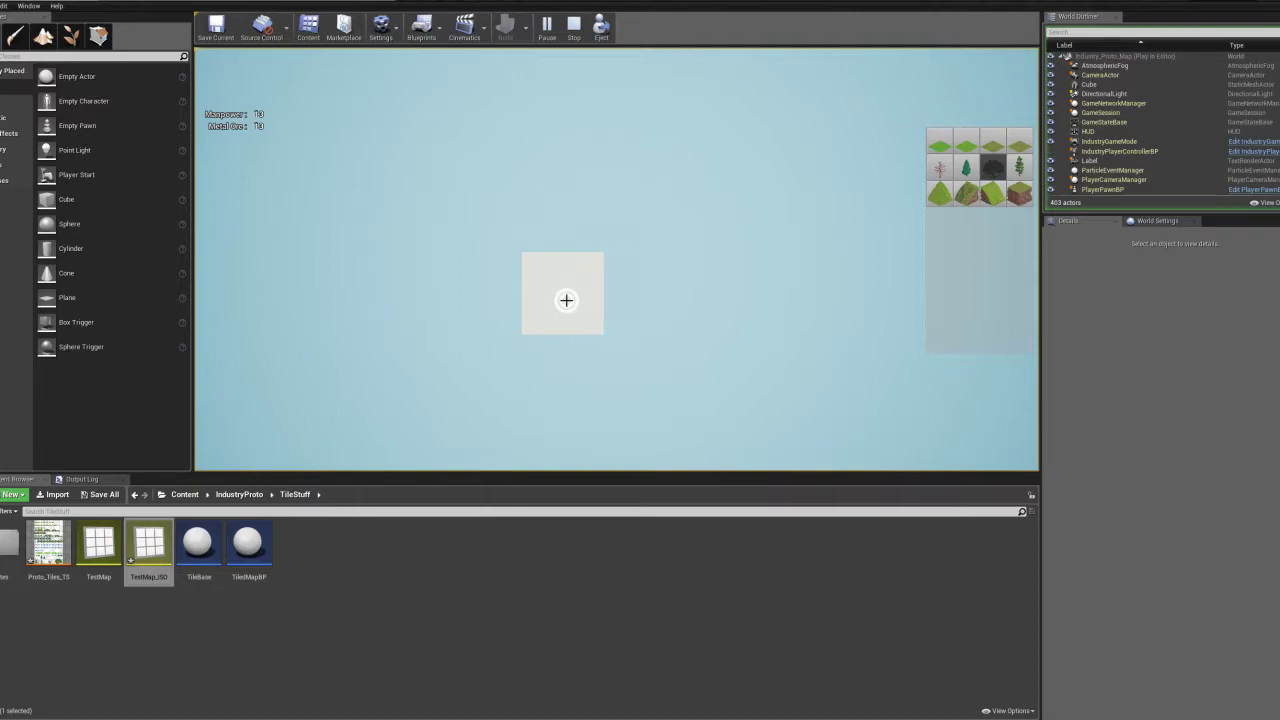
drag(566, 300, 626, 343)
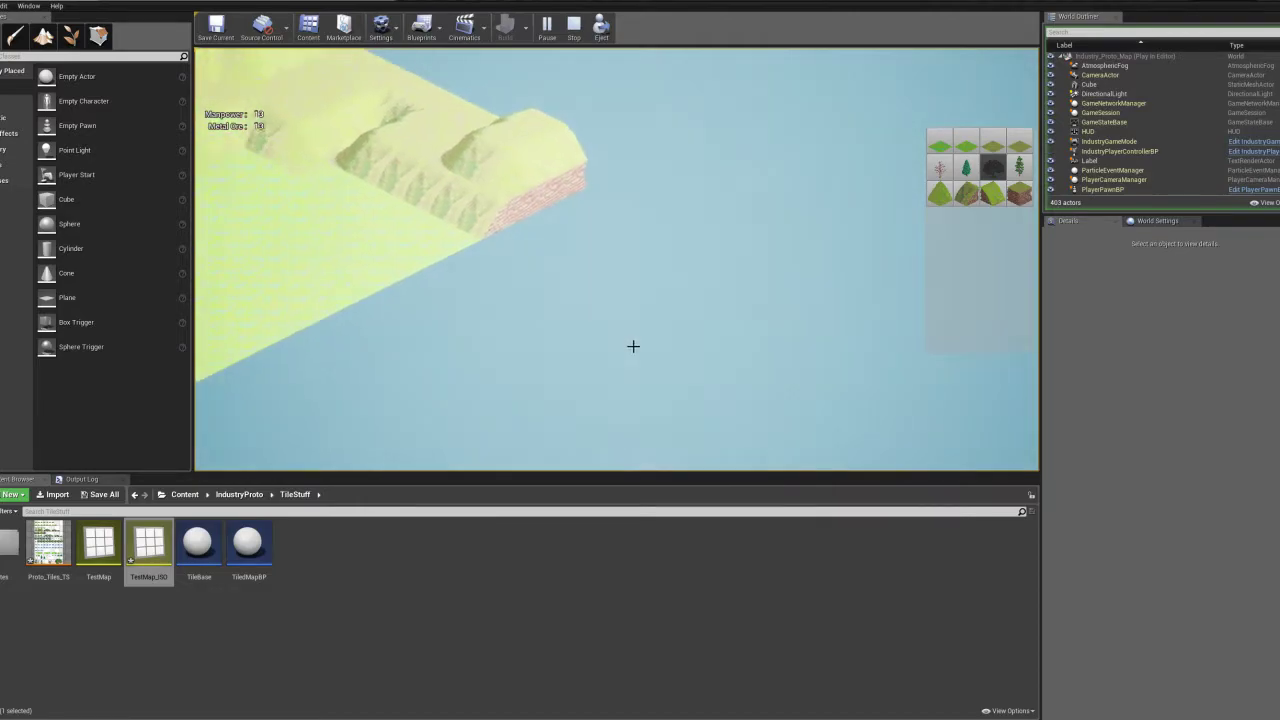
Examine the isometric tile map in the running level, from its flat grass tiles to the raised cliffs, at different distances
key(a)
key(w)
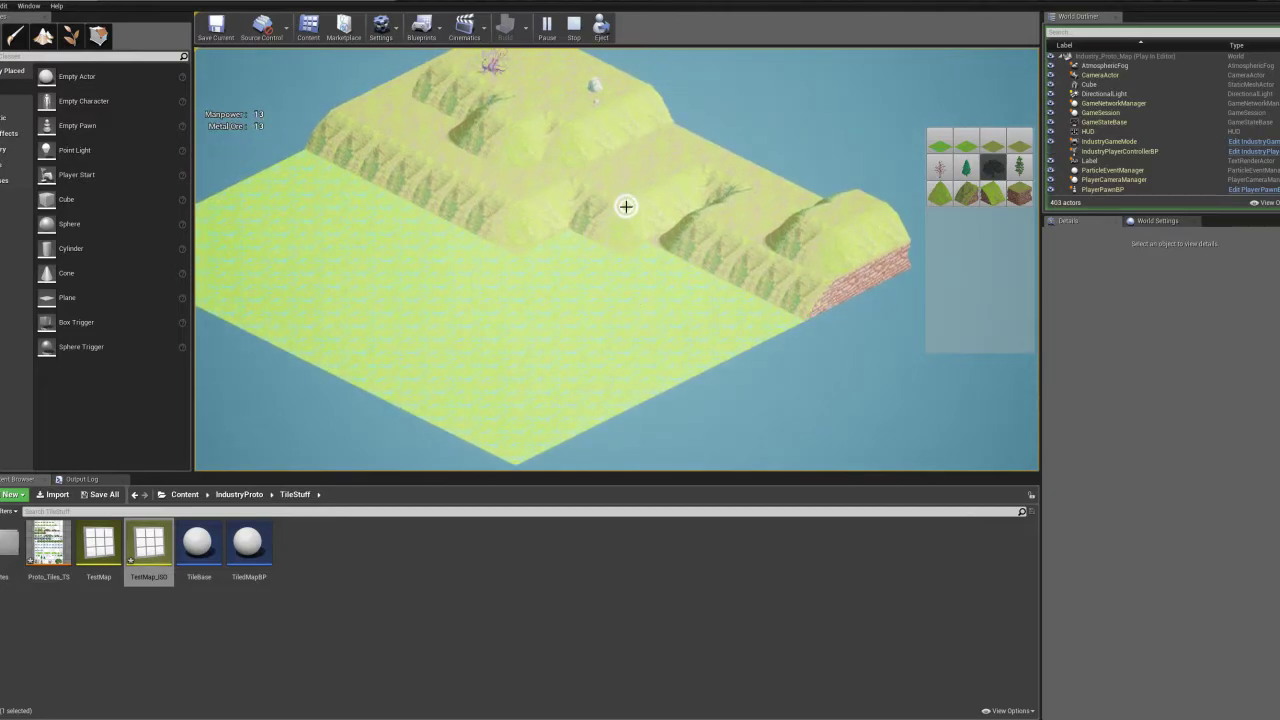
key(w)
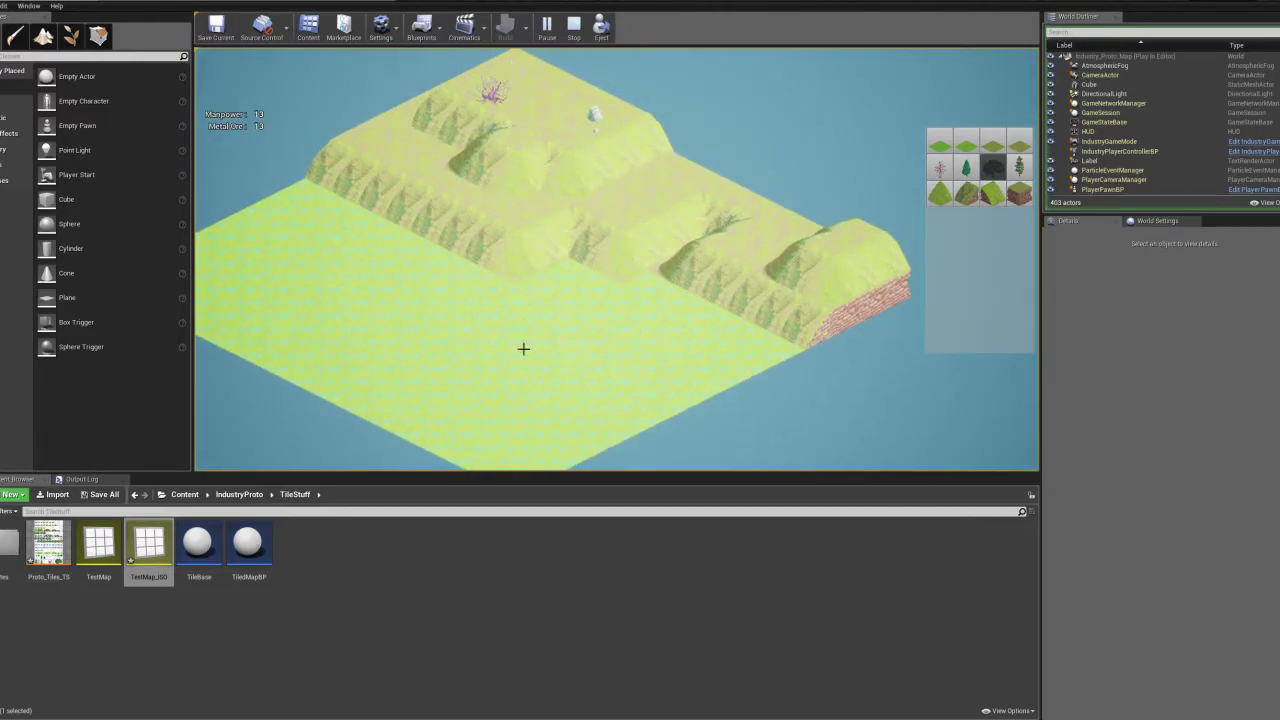
key(s)
key(w)
key(d)
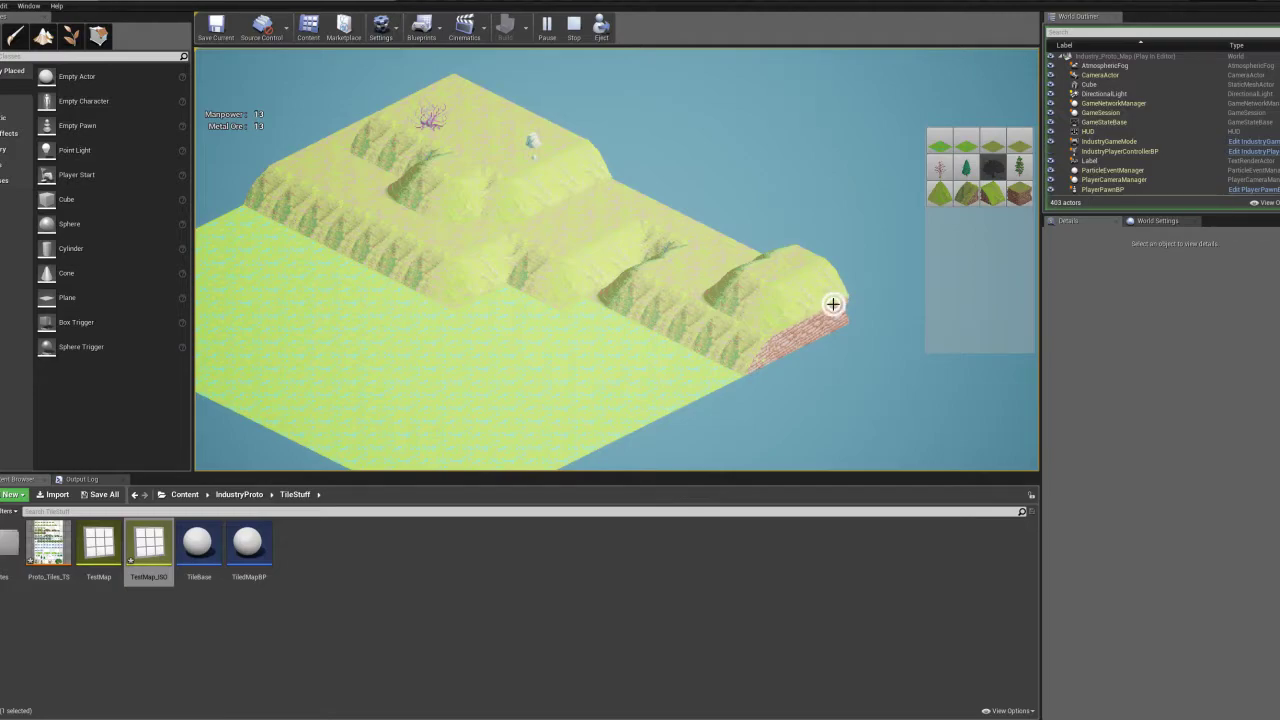
scroll(720, 302, up, 2)
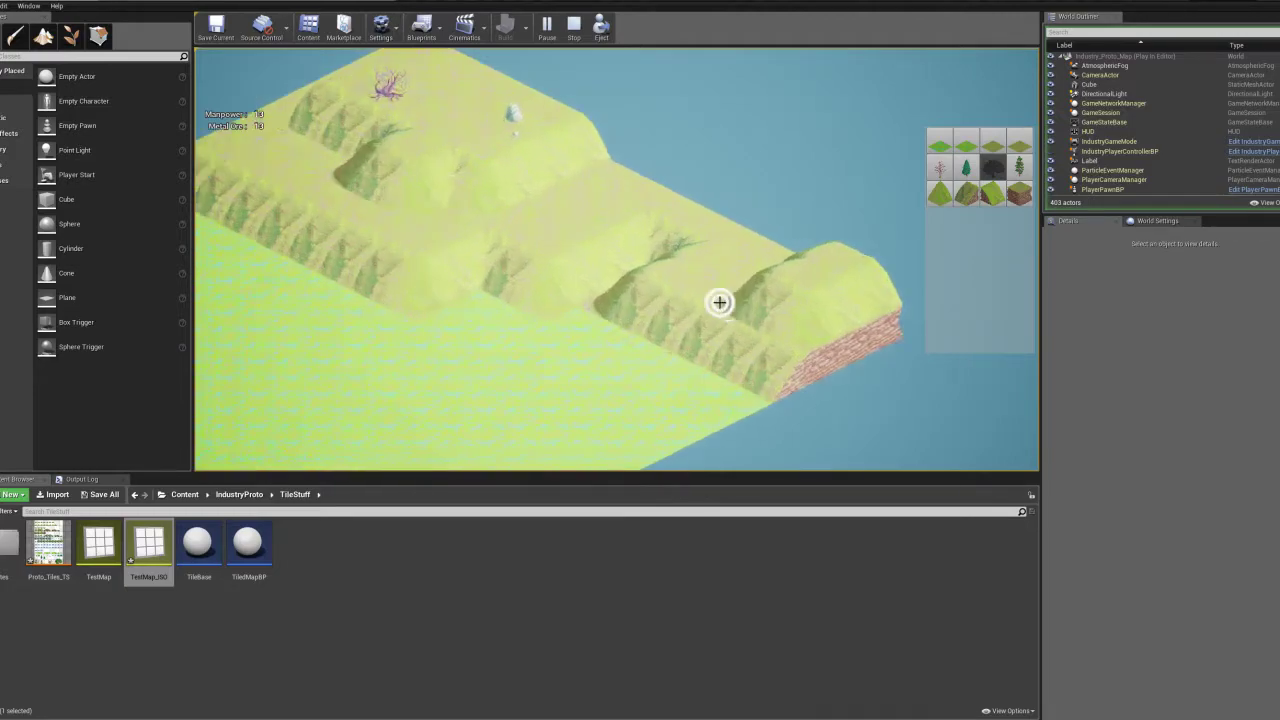
scroll(720, 302, down, 3)
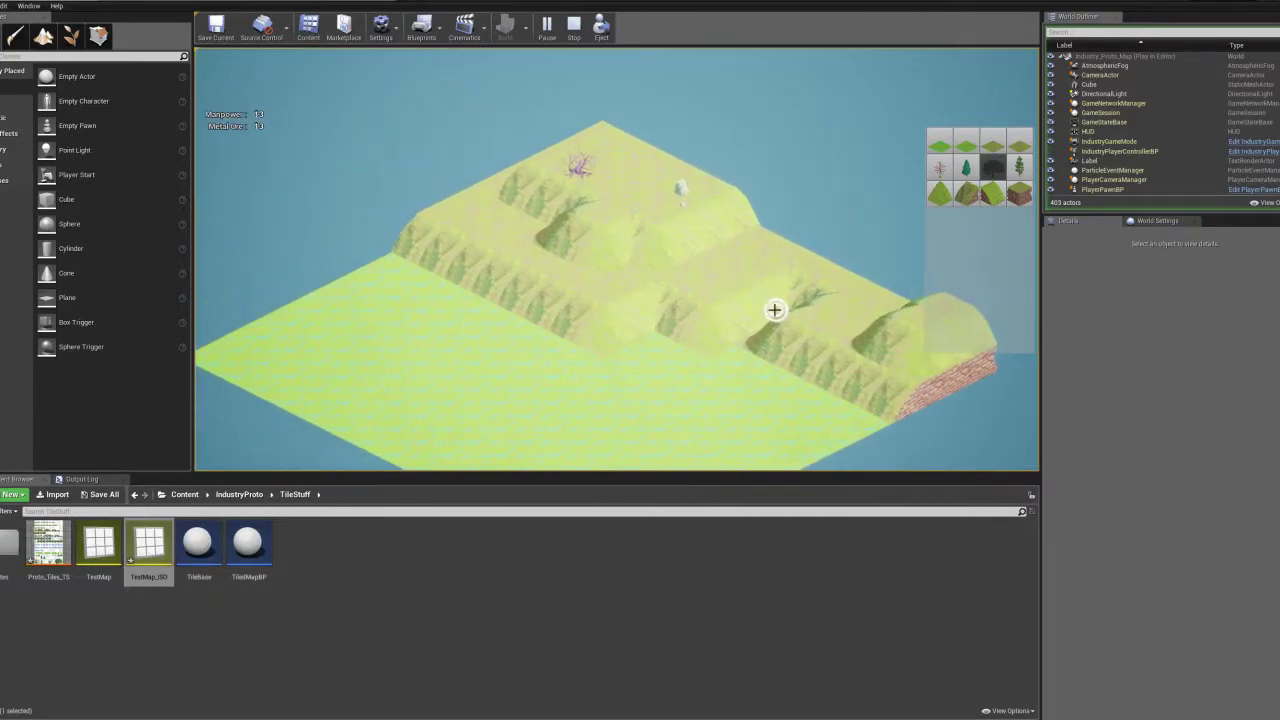
key(s)
key(d)
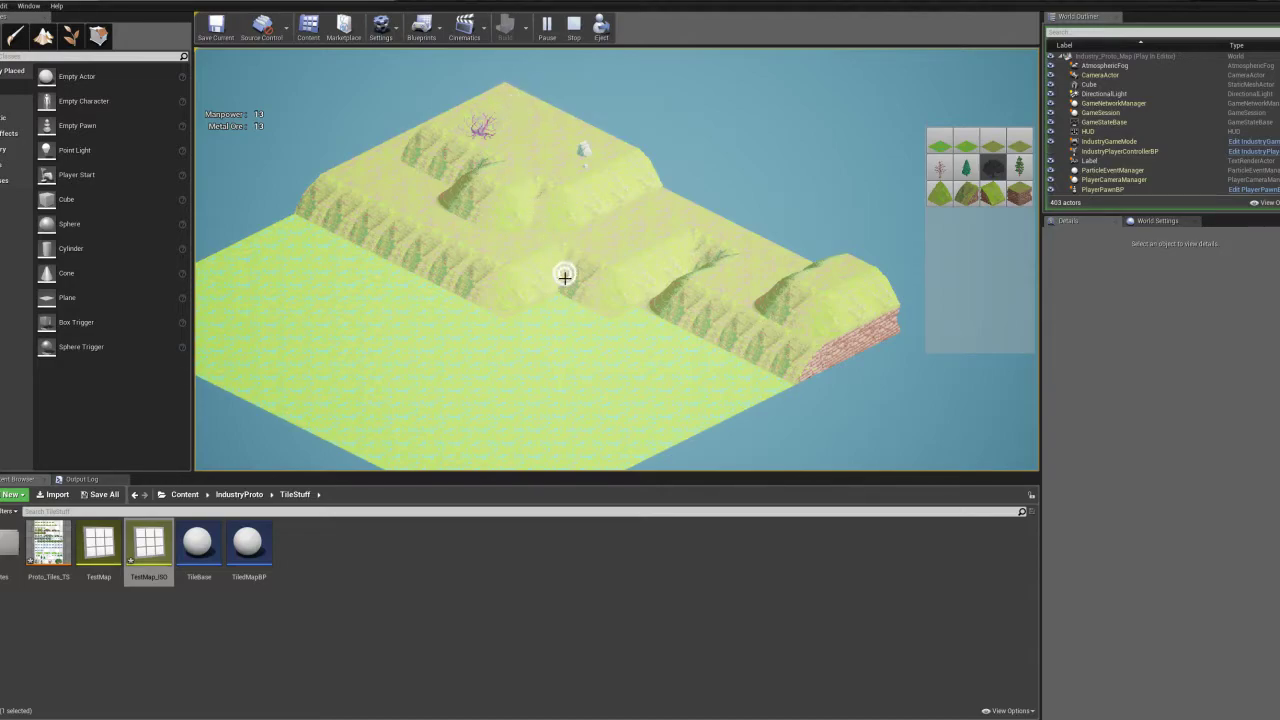
scroll(543, 294, down, 2)
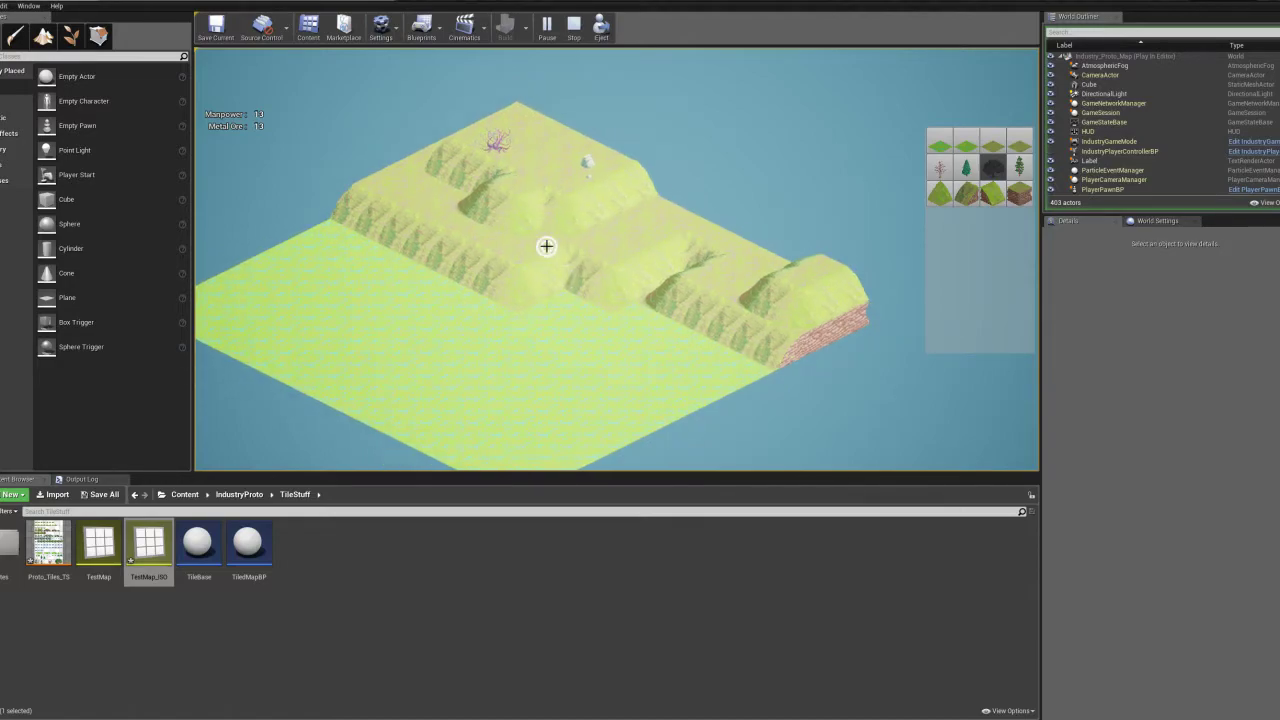
scroll(550, 270, up, 3)
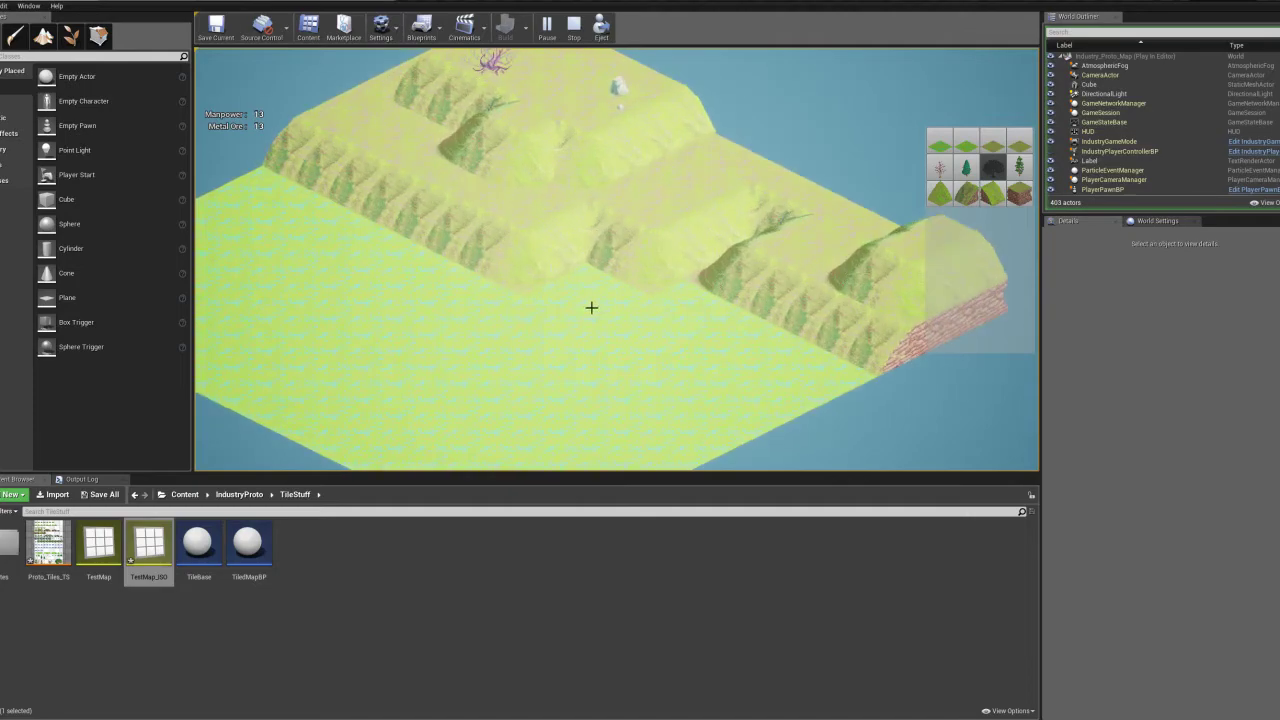
scroll(571, 309, down, 3)
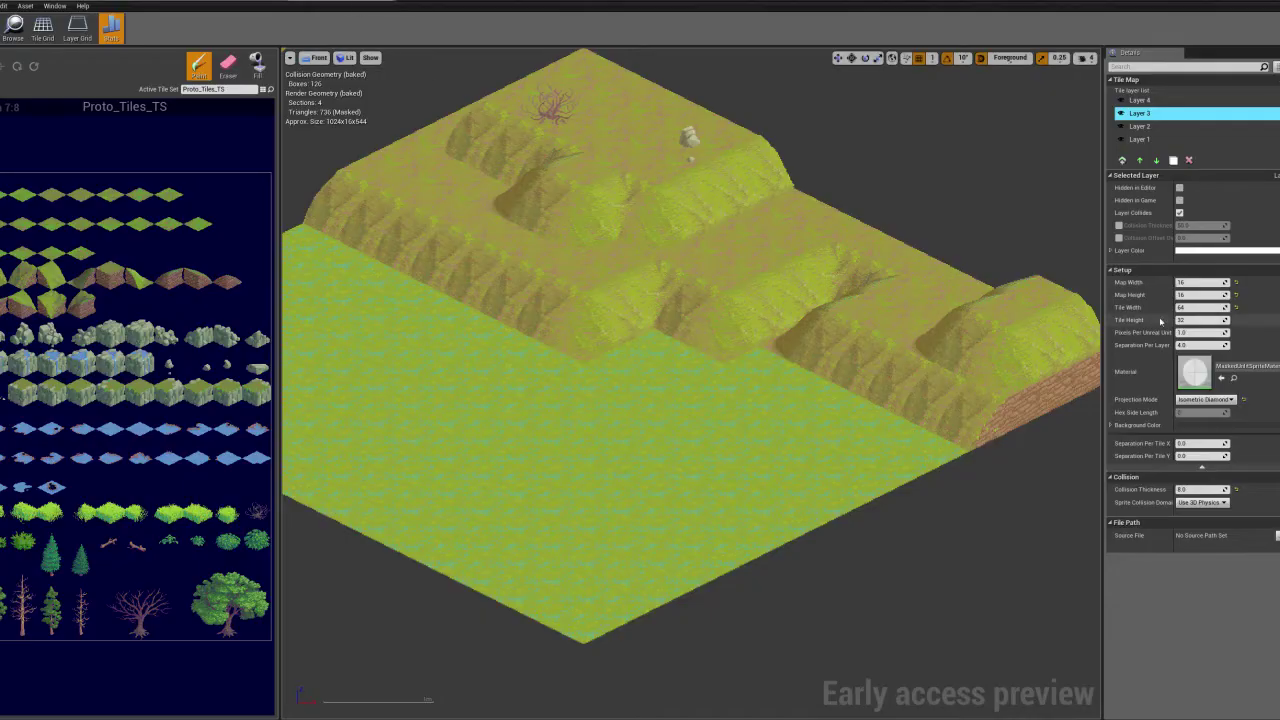
Switch the tile map's projection mode to Orthogonal and check the map from edge to edge in the running level
click(1205, 399)
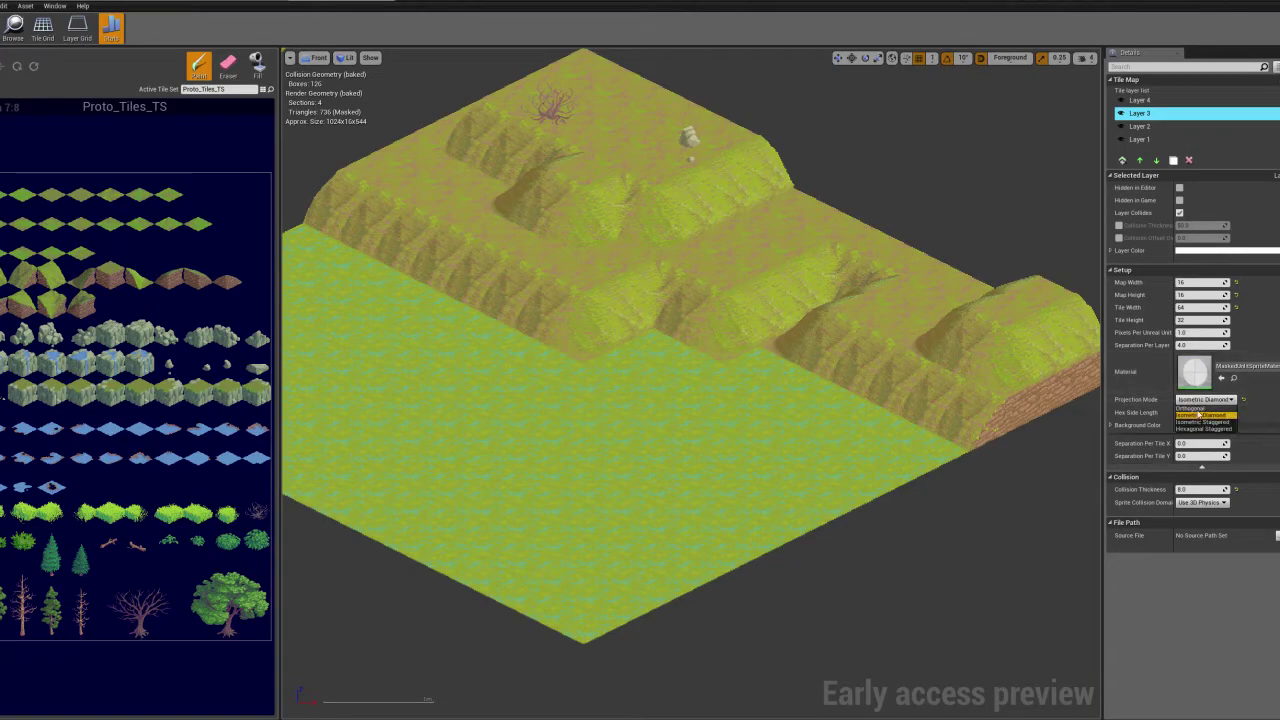
click(1200, 411)
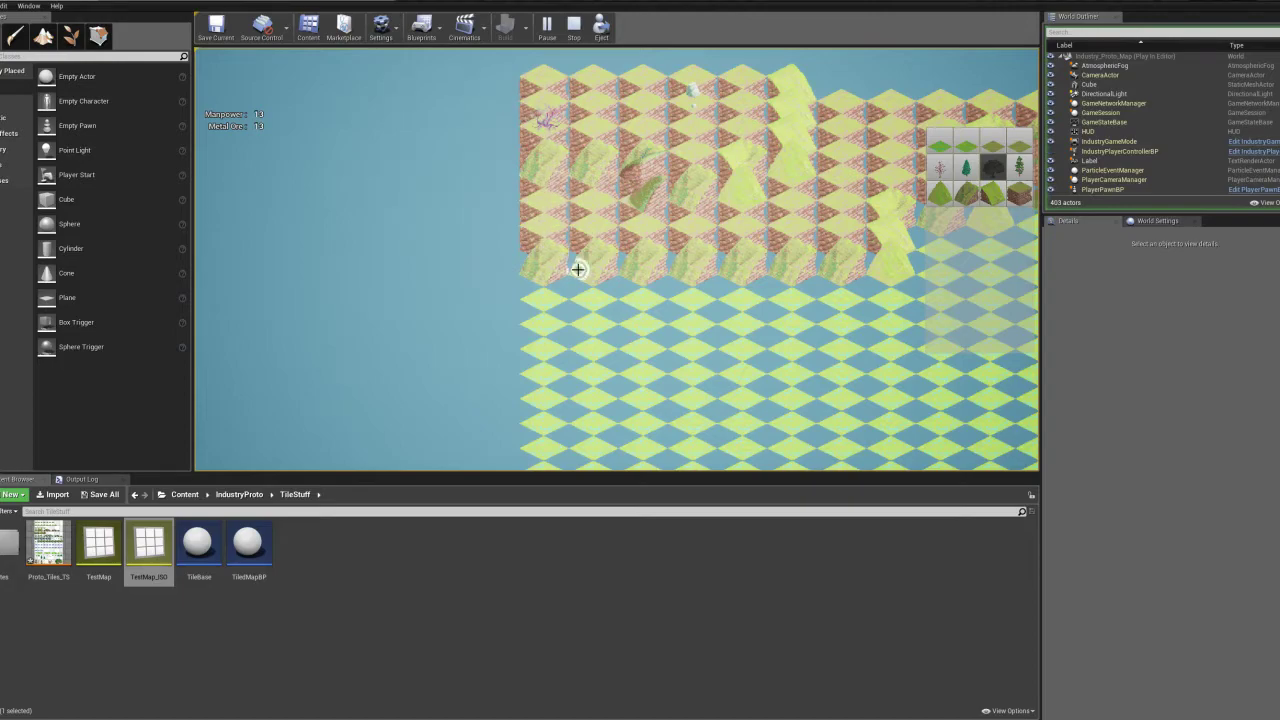
key(s)
key(d)
key(w)
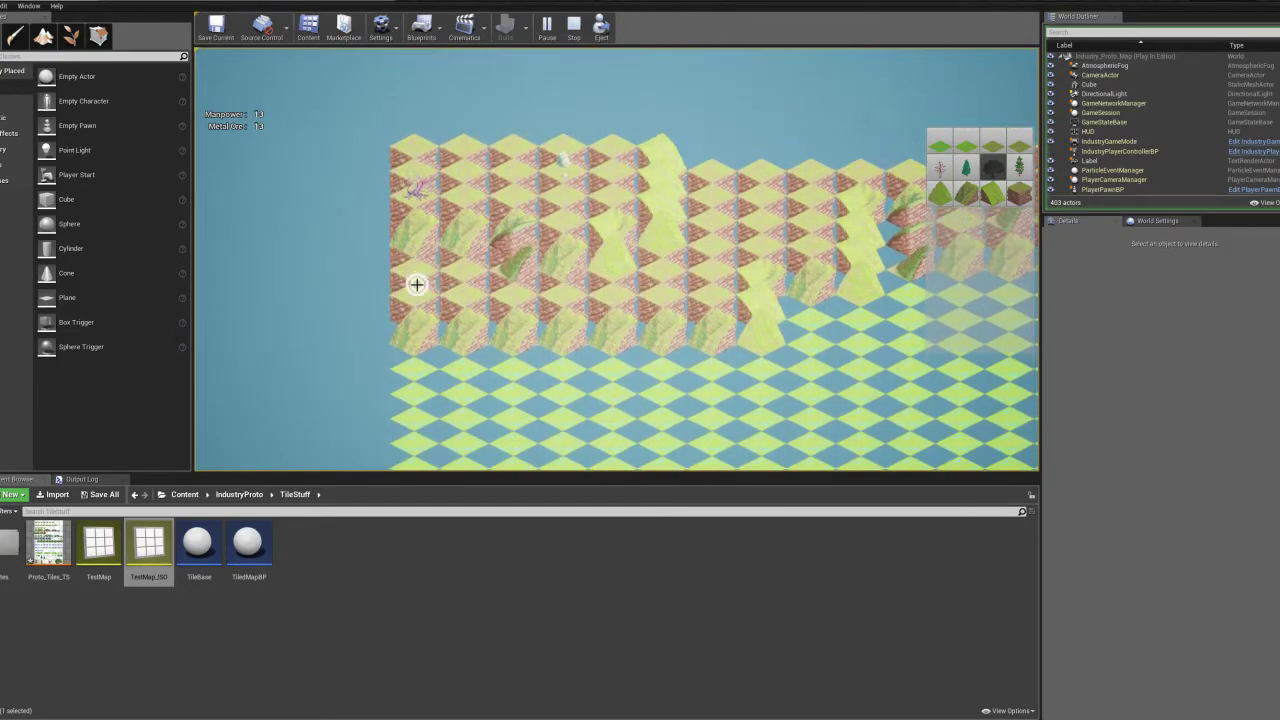
key(s)
key(s)
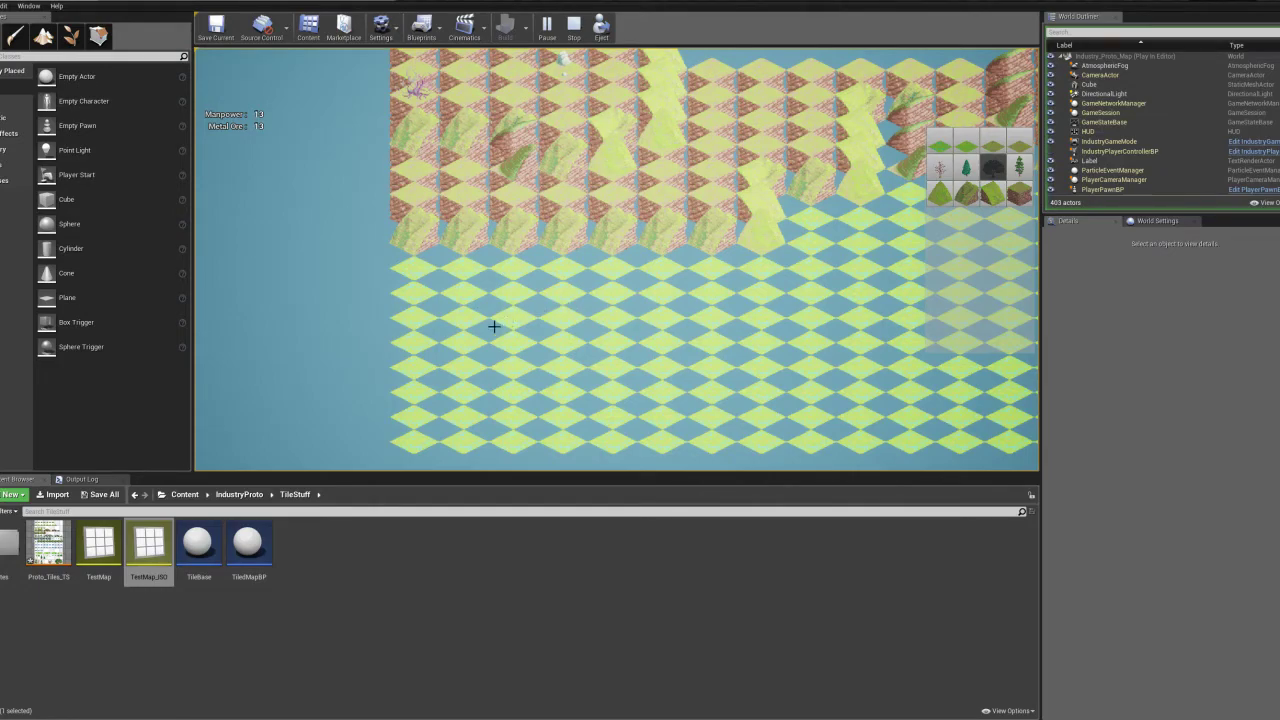
key(w)
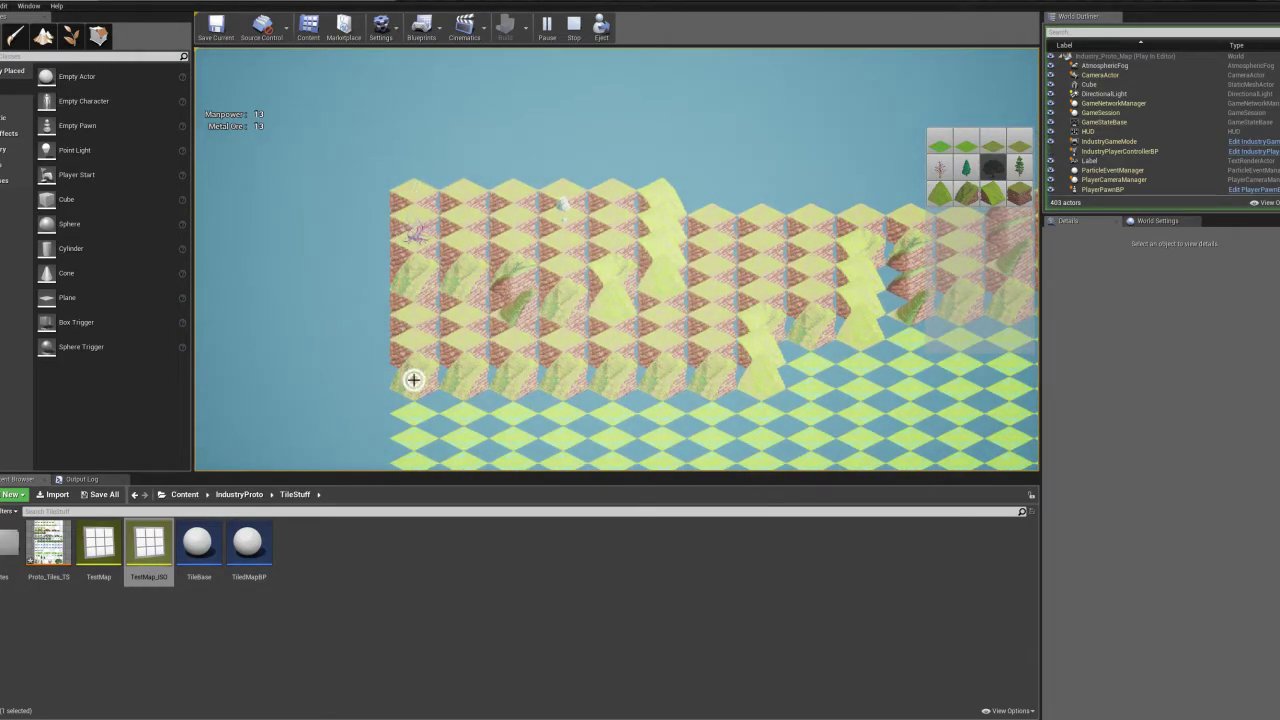
key(d)
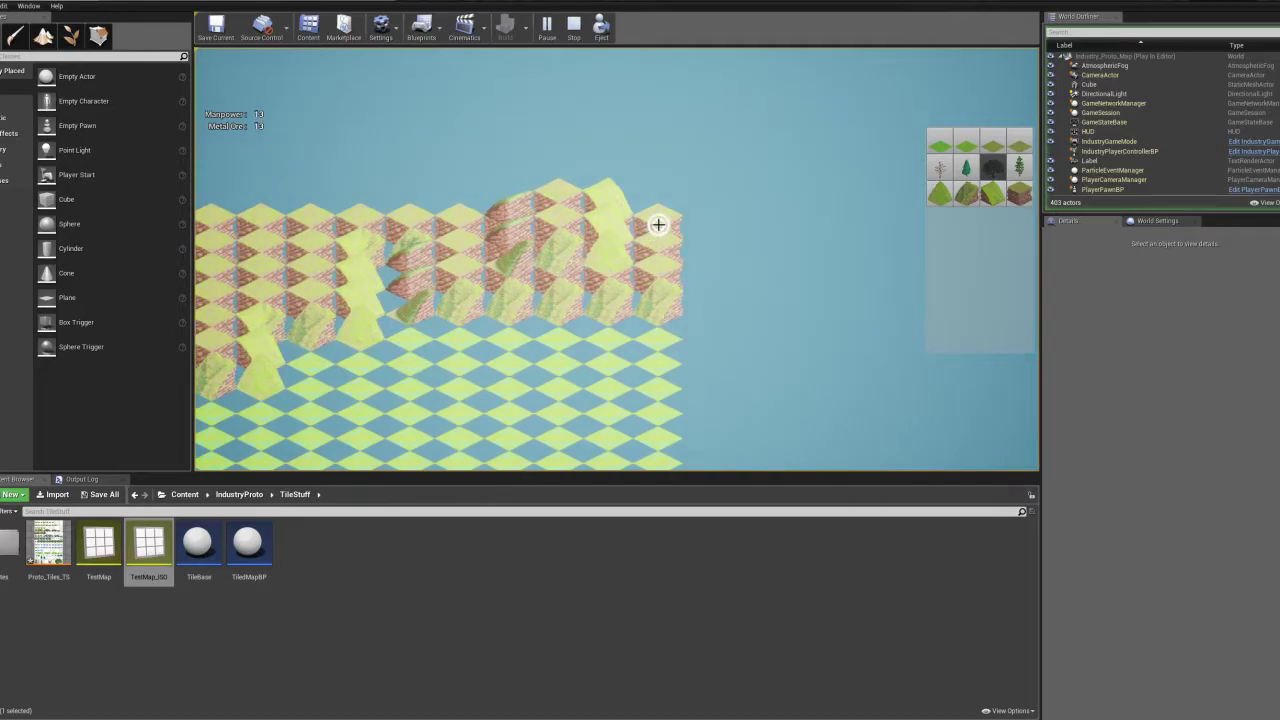
scroll(594, 294, down, 5)
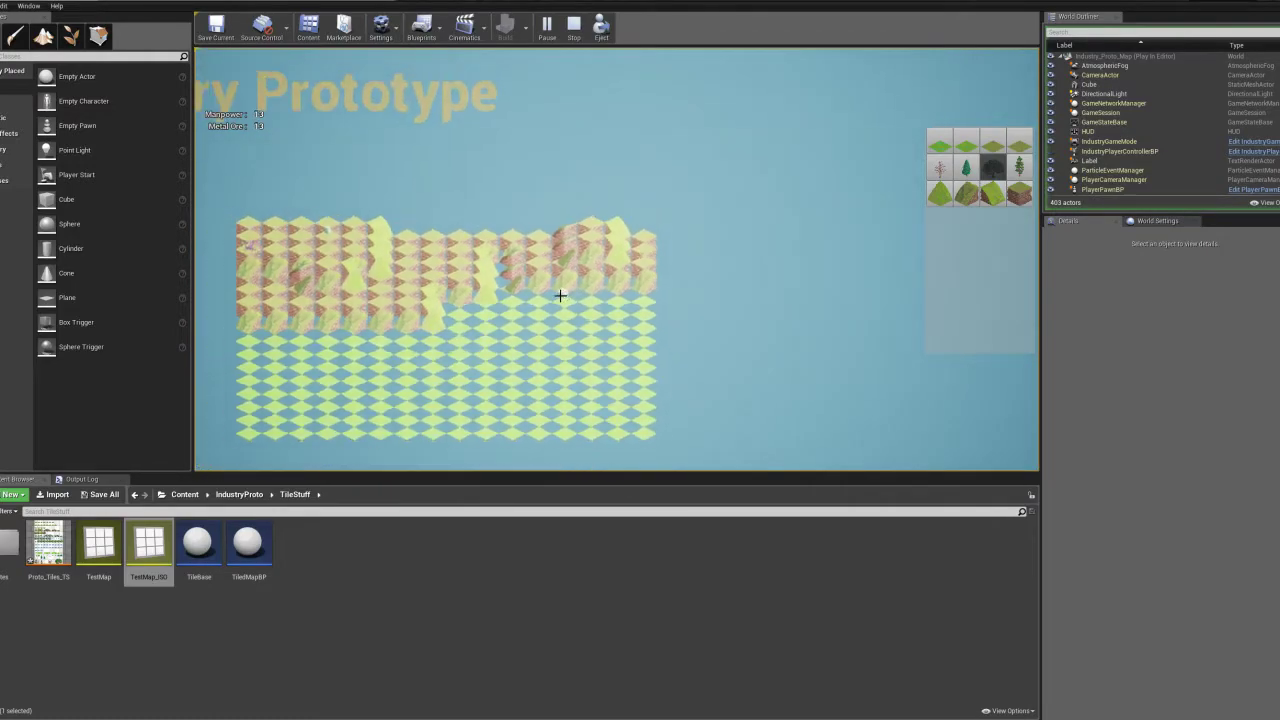
Examine the orthogonal layout below the Industry Prototype label, comparing the cliff tile rows with the flat grass rows up close
key(a)
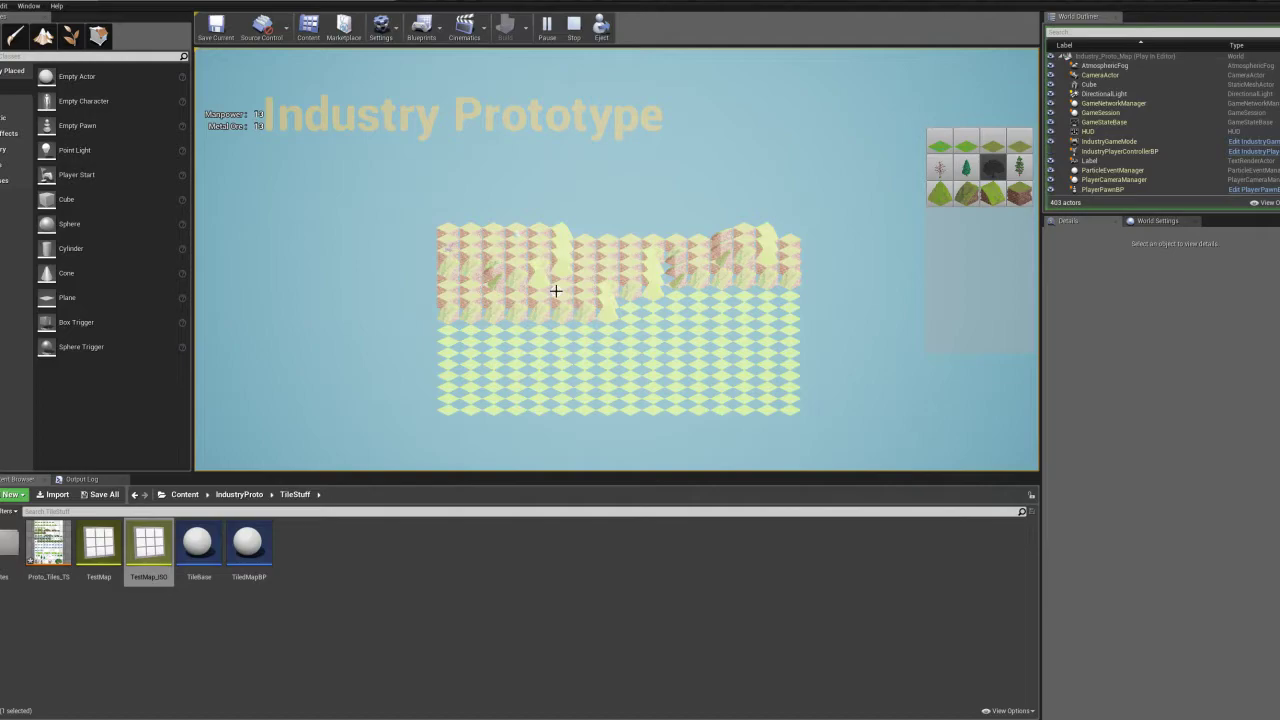
key(a)
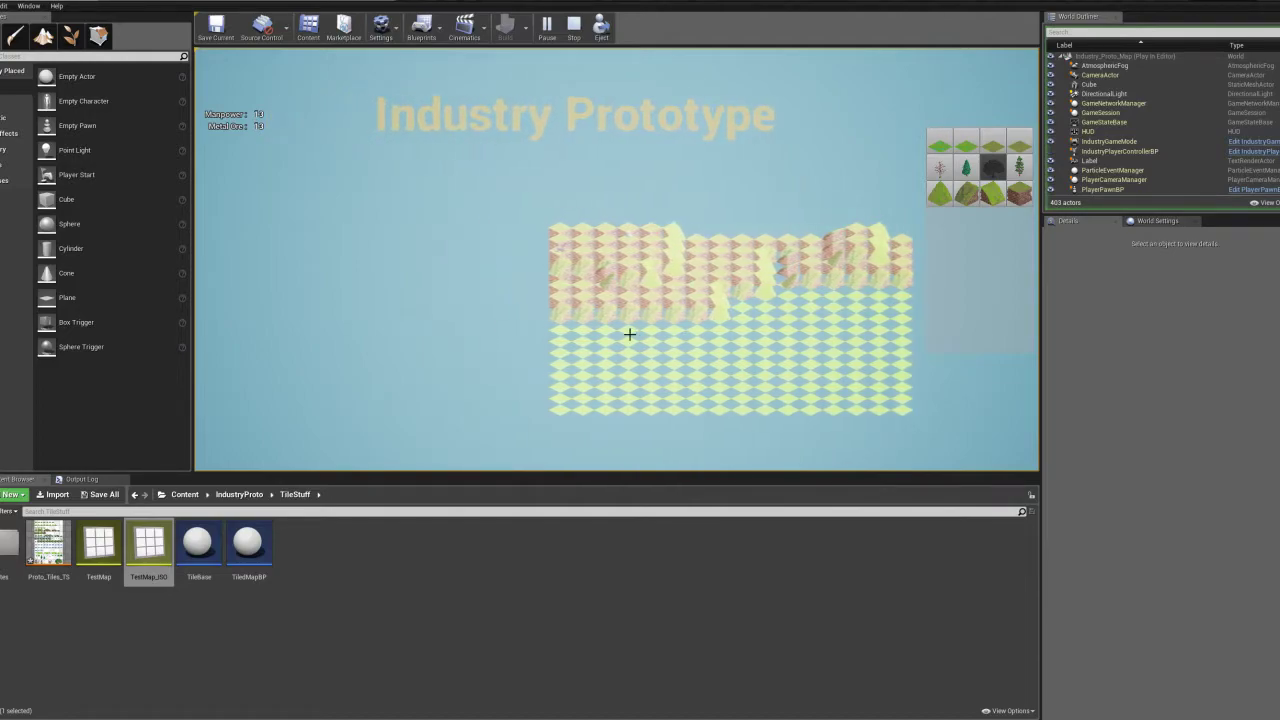
key(d)
key(s)
scroll(617, 334, up, 5)
key(w)
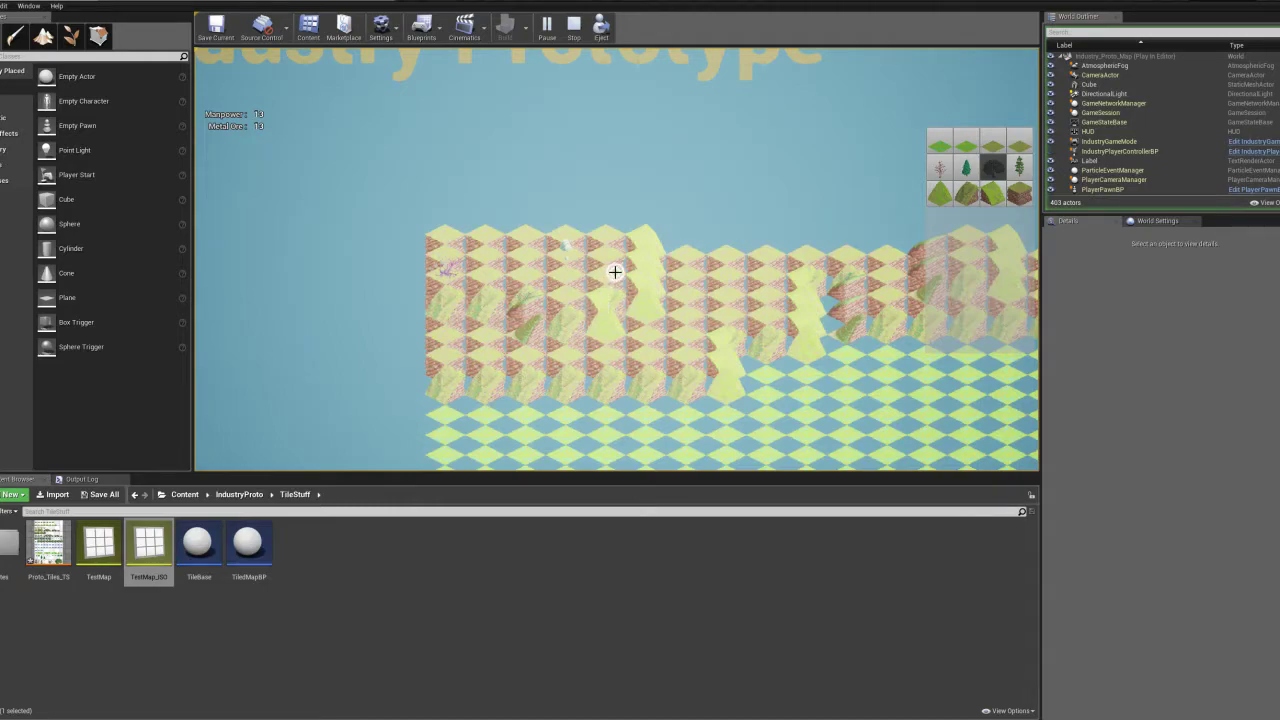
key(s)
key(d)
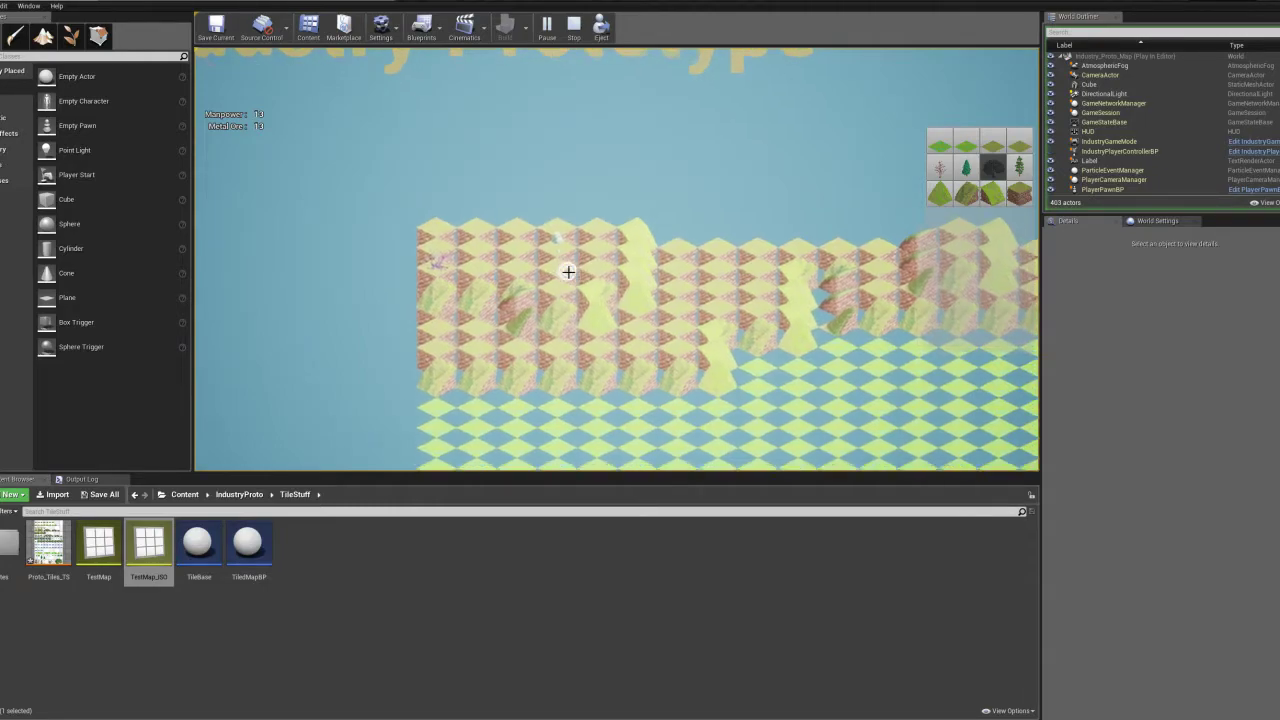
key(d)
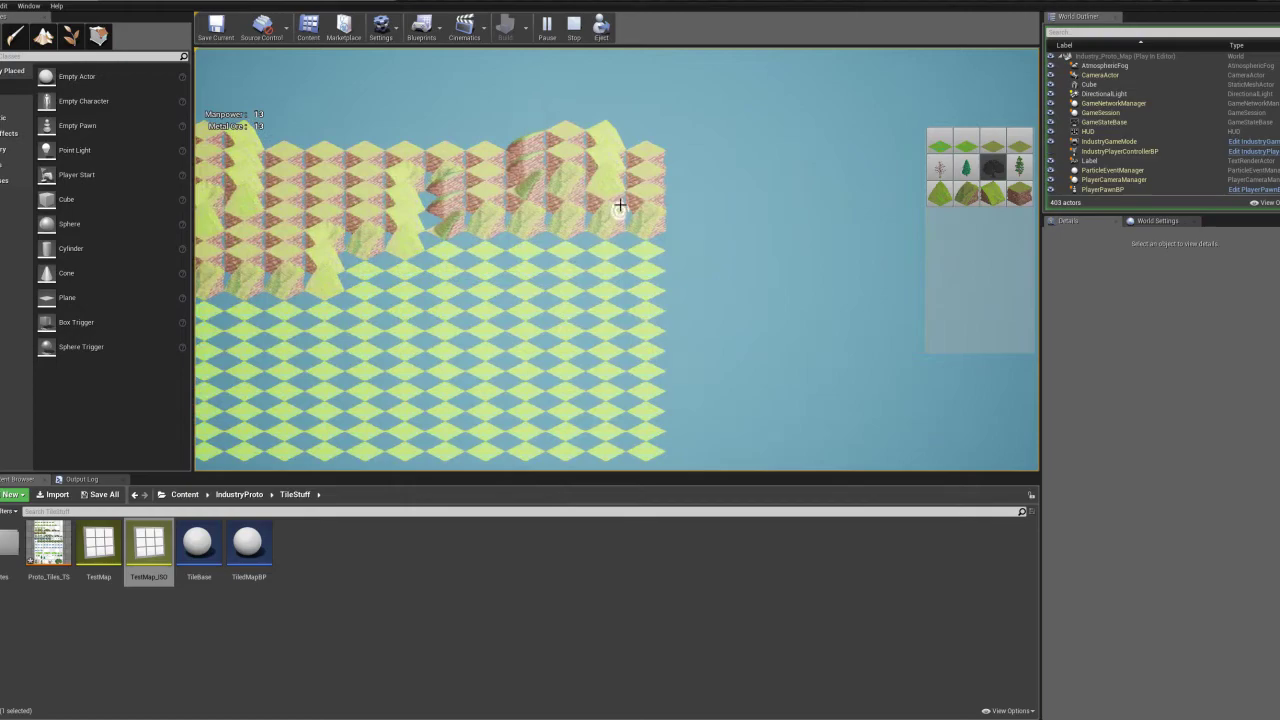
key(a)
key(s)
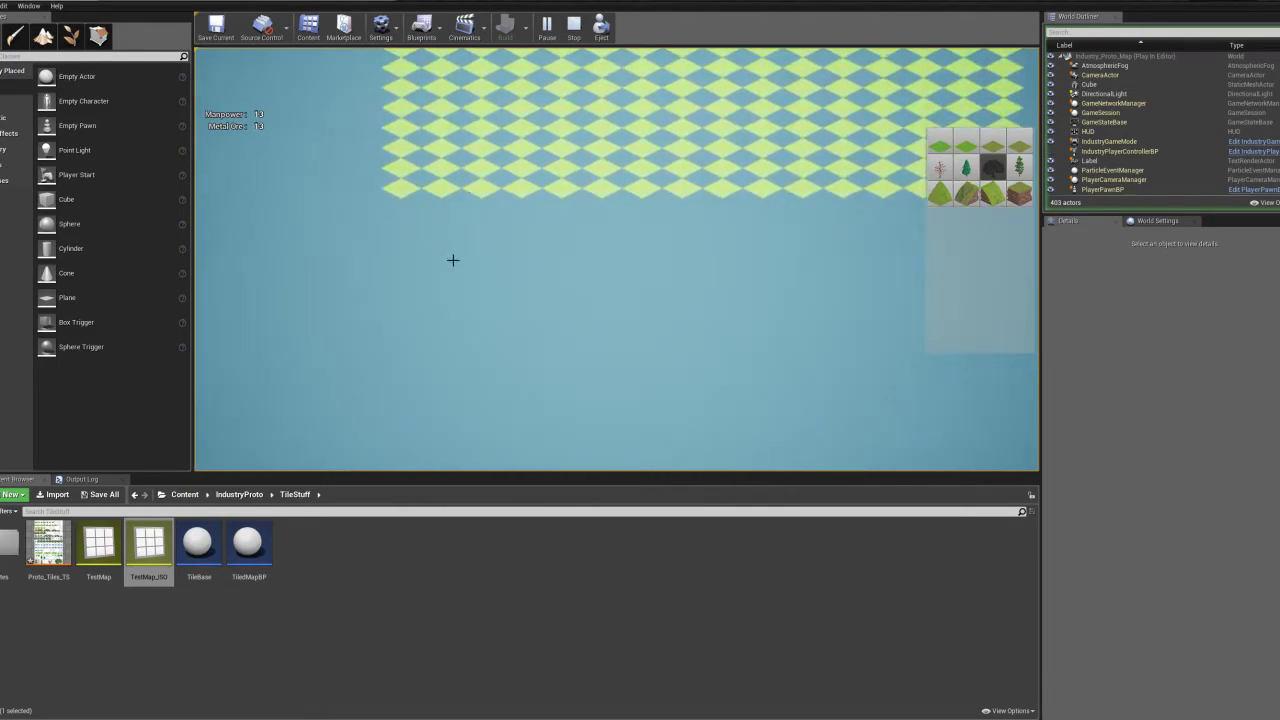
key(w)
key(d)
key(a)
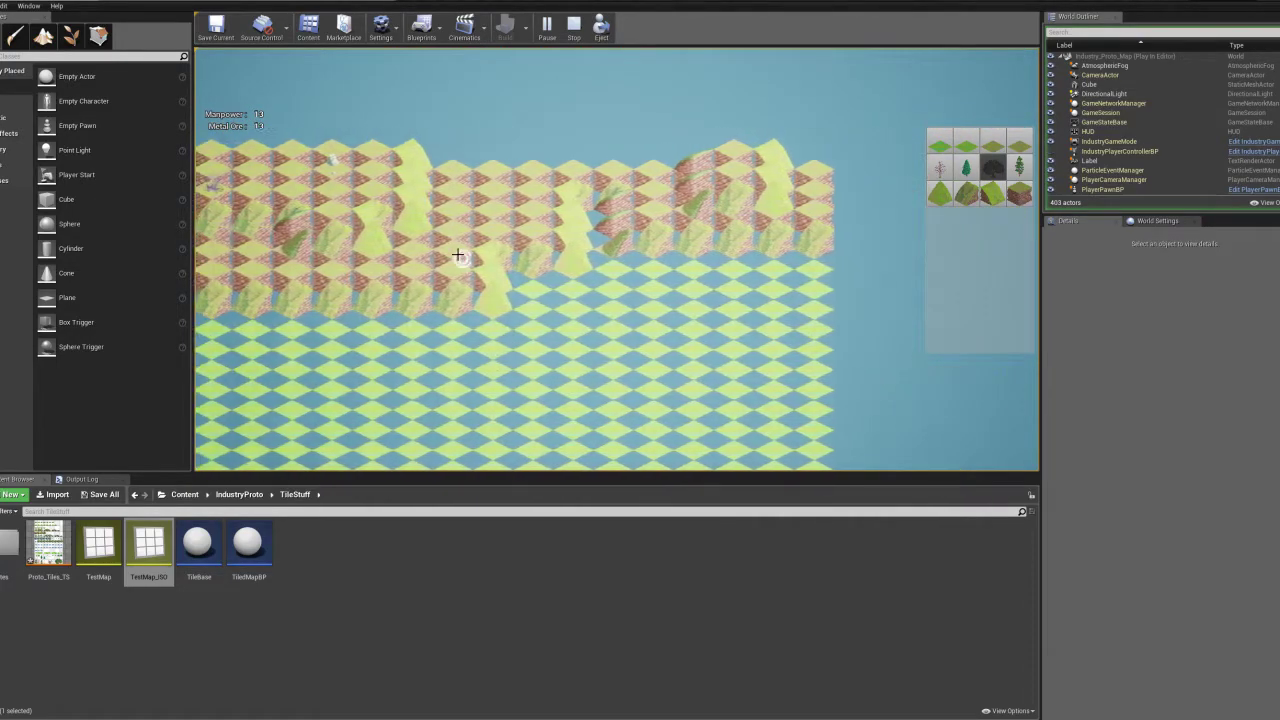
key(s)
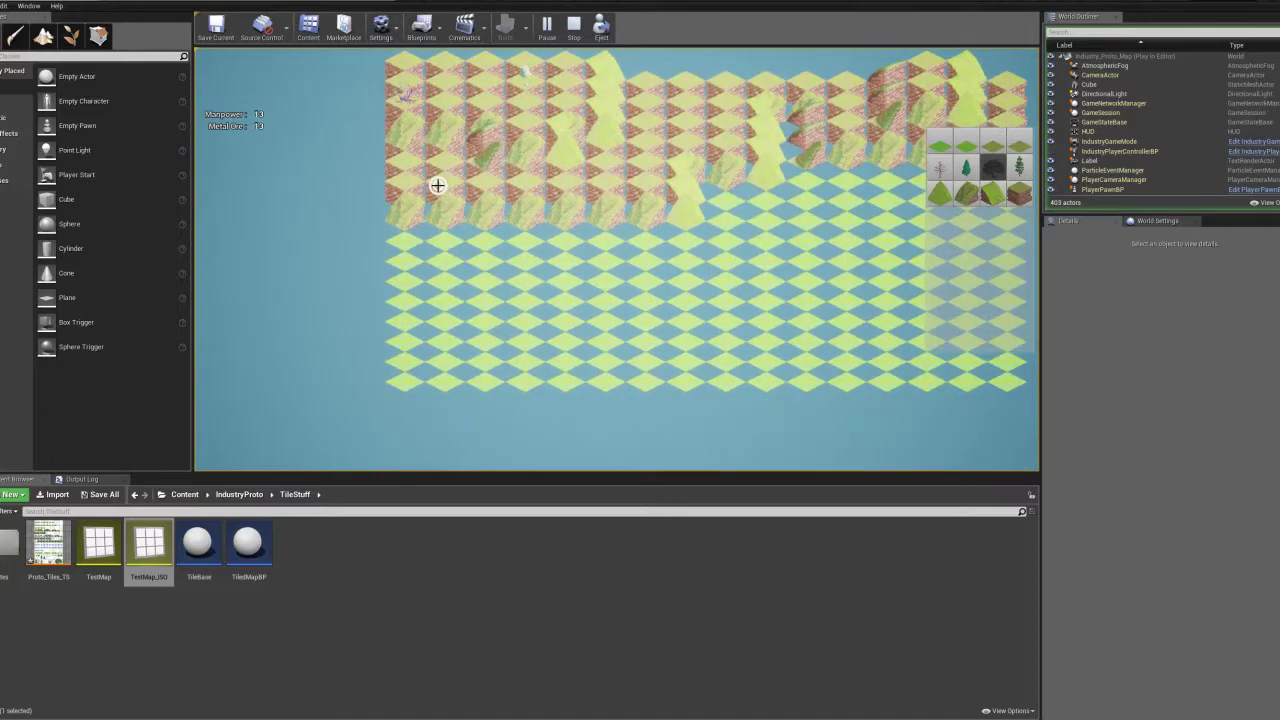
key(d)
key(w)
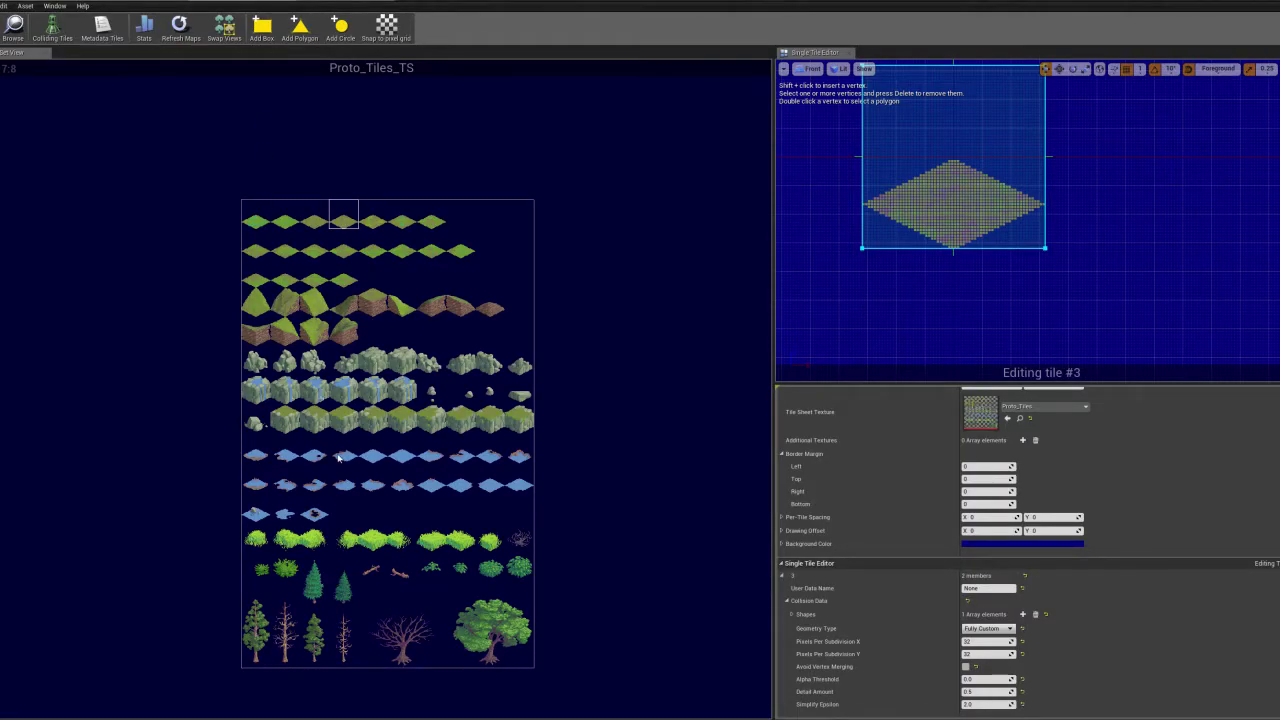
Inspect the water tiles in the Proto_Tiles_TS tile set, including the plain blue diamond tile
click(372, 452)
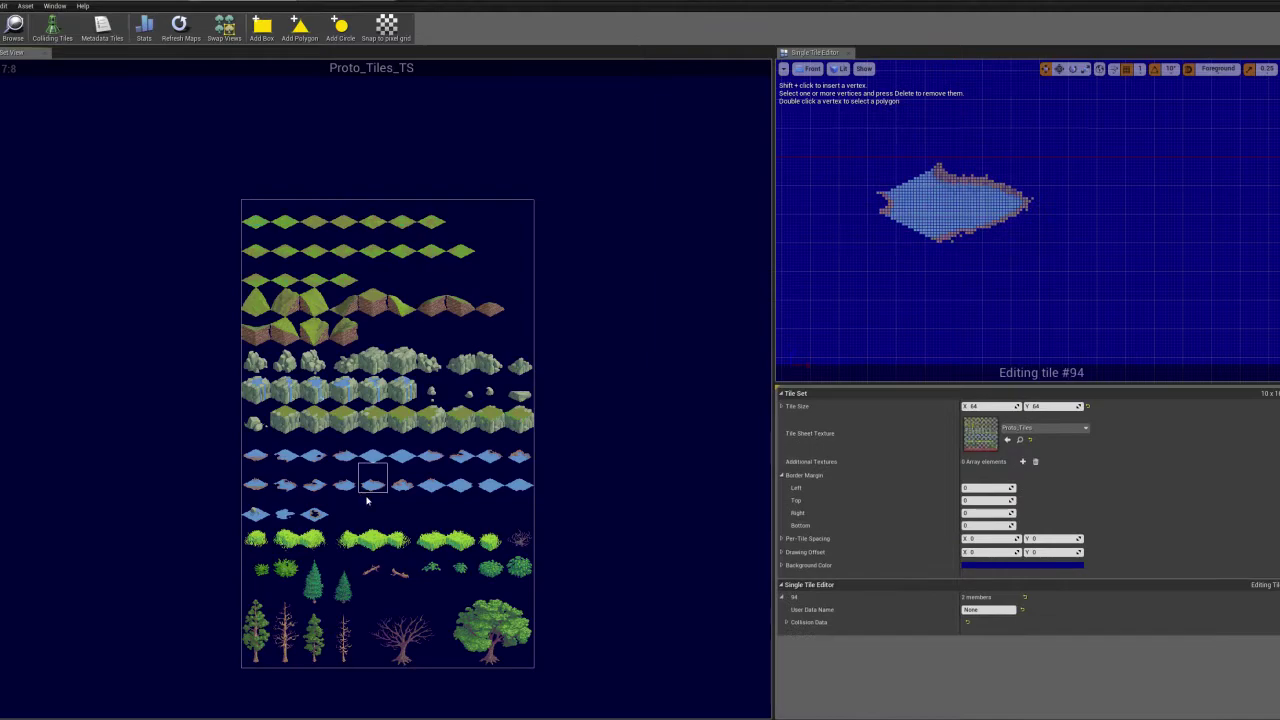
scroll(368, 460, up, 7)
scroll(382, 278, down, 8)
scroll(382, 284, up, 3)
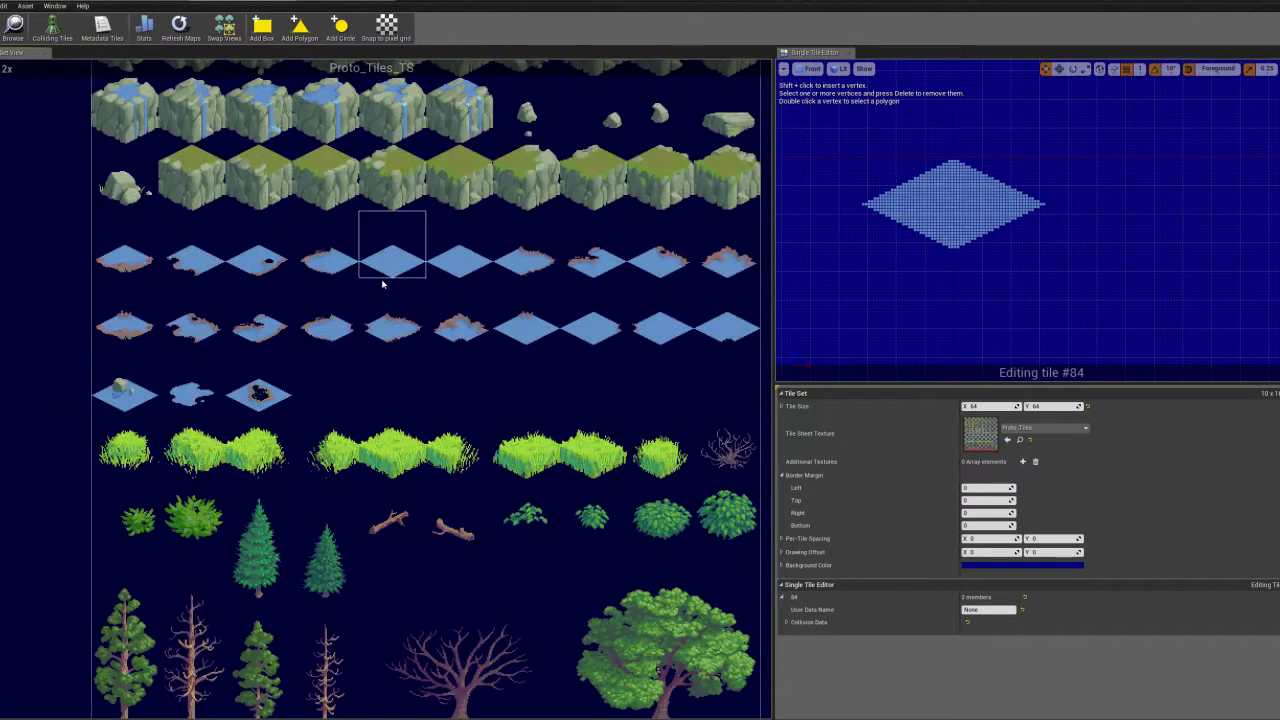
scroll(382, 284, down, 2)
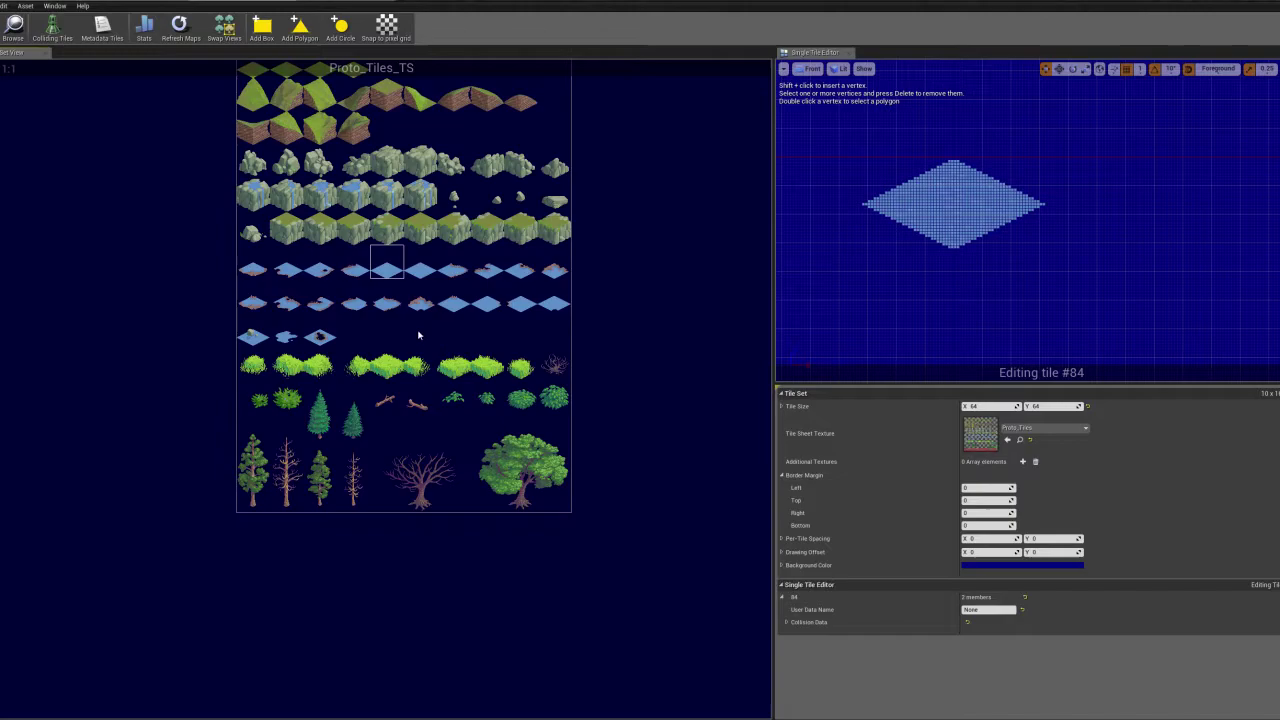
Inspect individual Proto_Tiles_TS tiles, from the water-edge and waterfall rock tiles to the pieces of the large green tree
click(420, 298)
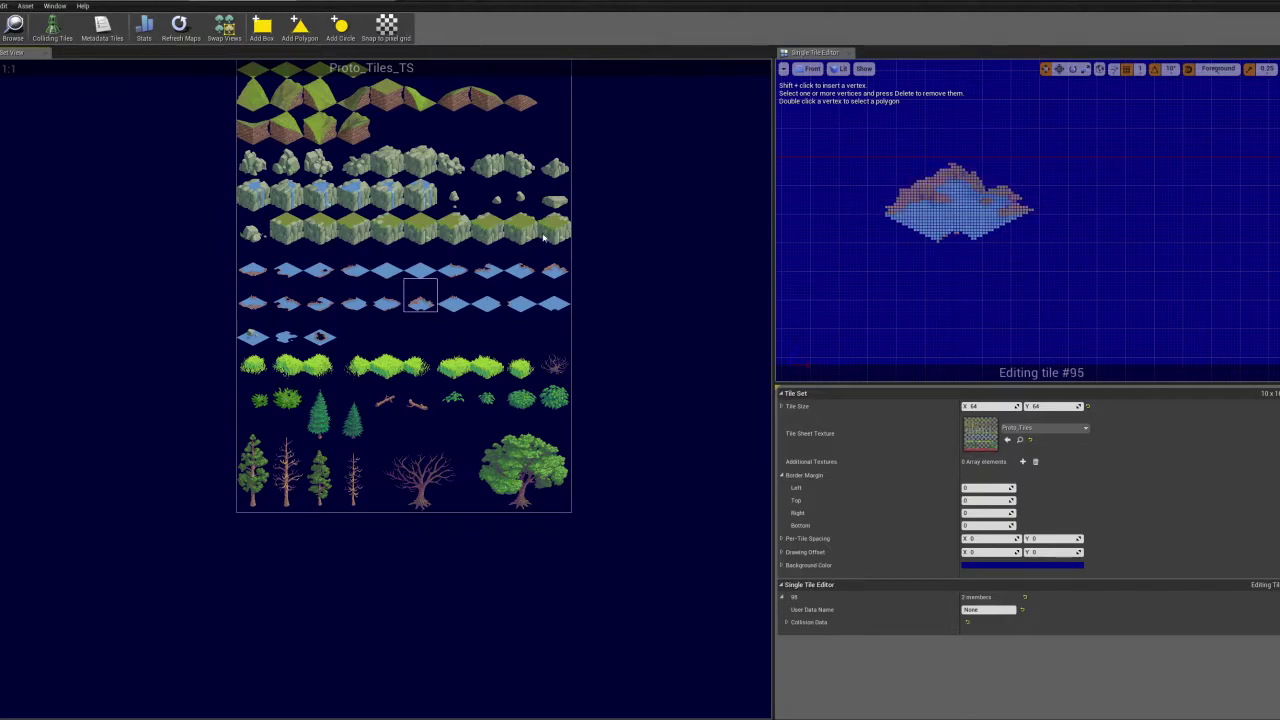
click(420, 196)
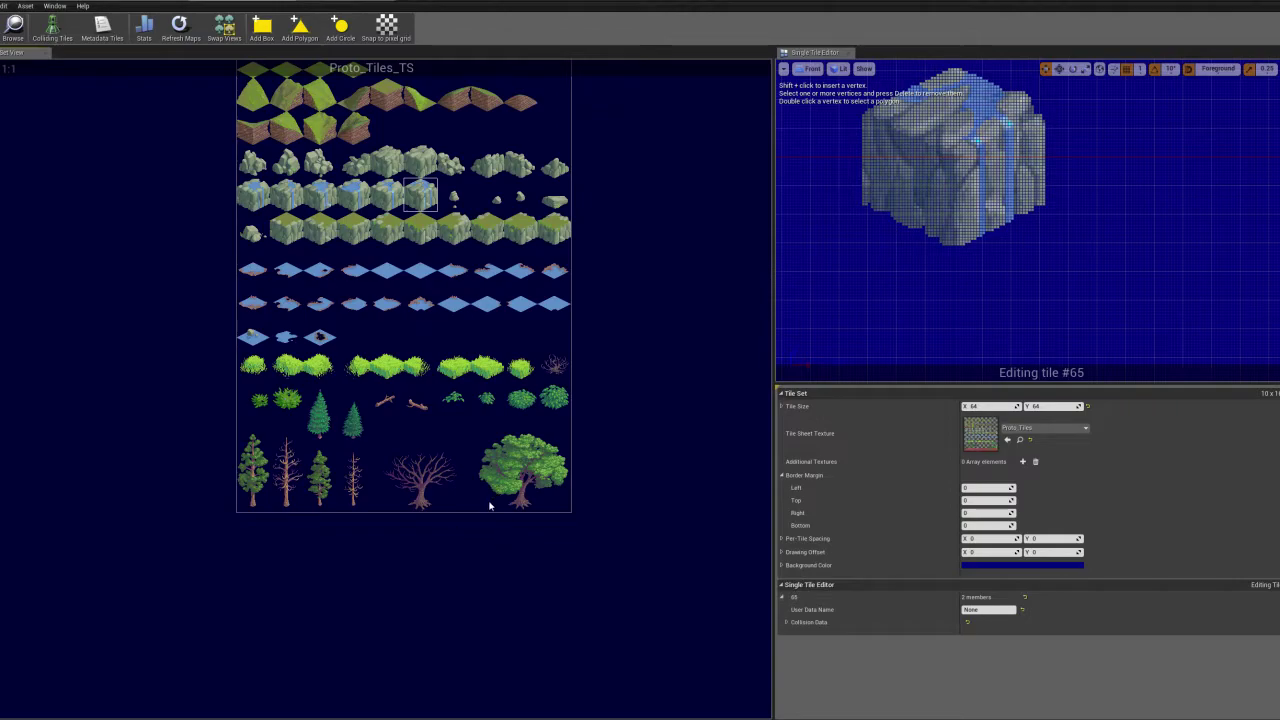
click(479, 448)
click(486, 436)
click(521, 431)
click(550, 433)
click(552, 464)
click(549, 488)
click(525, 489)
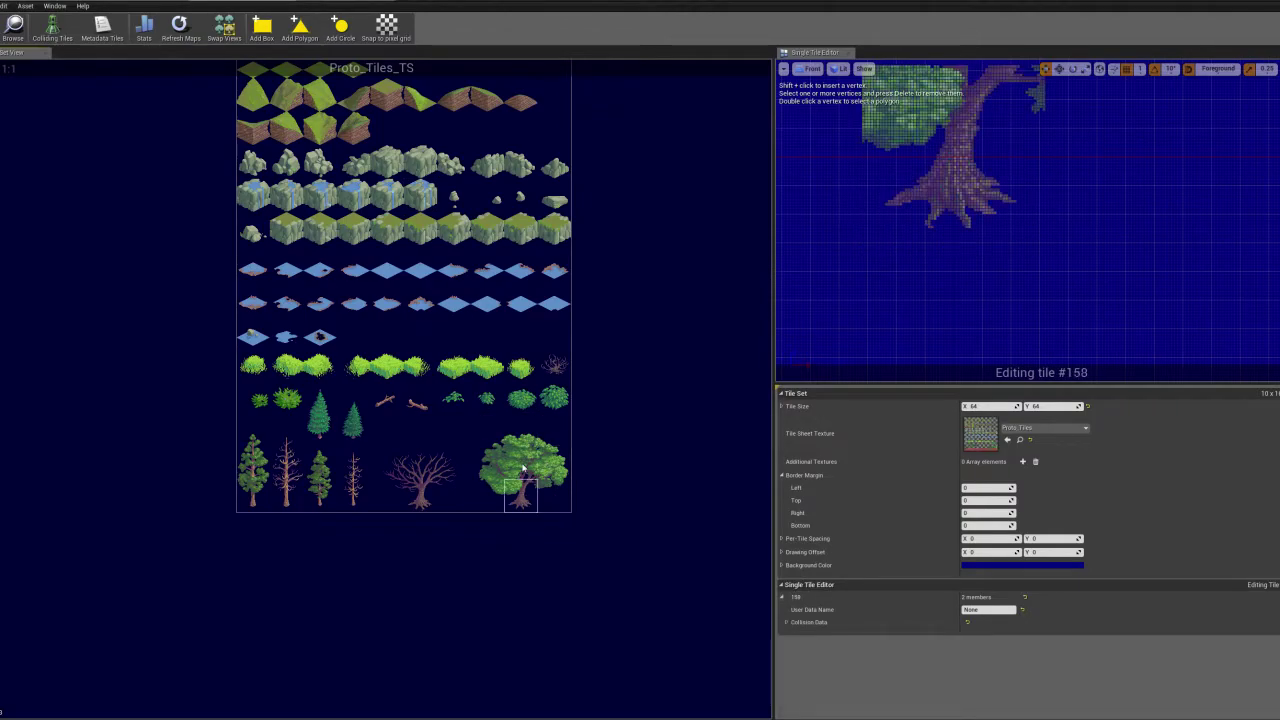
click(524, 466)
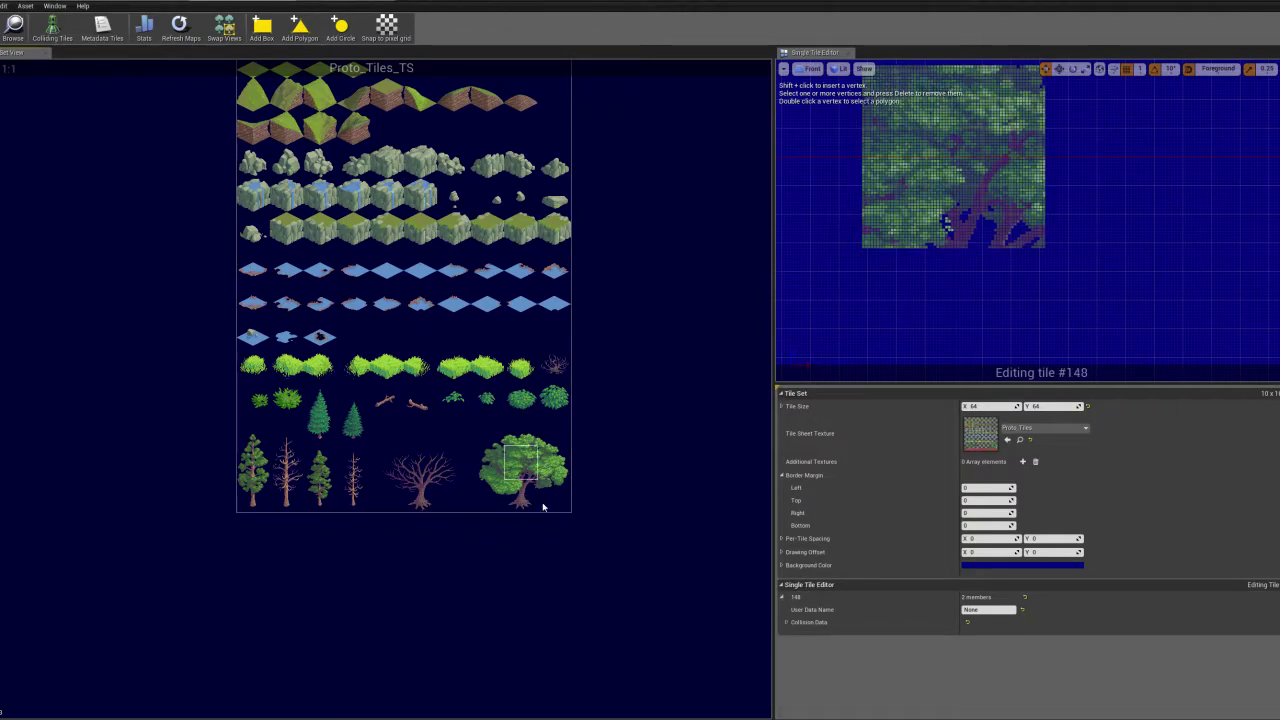
scroll(417, 332, down, 6)
scroll(410, 334, up, 6)
scroll(407, 333, down, 2)
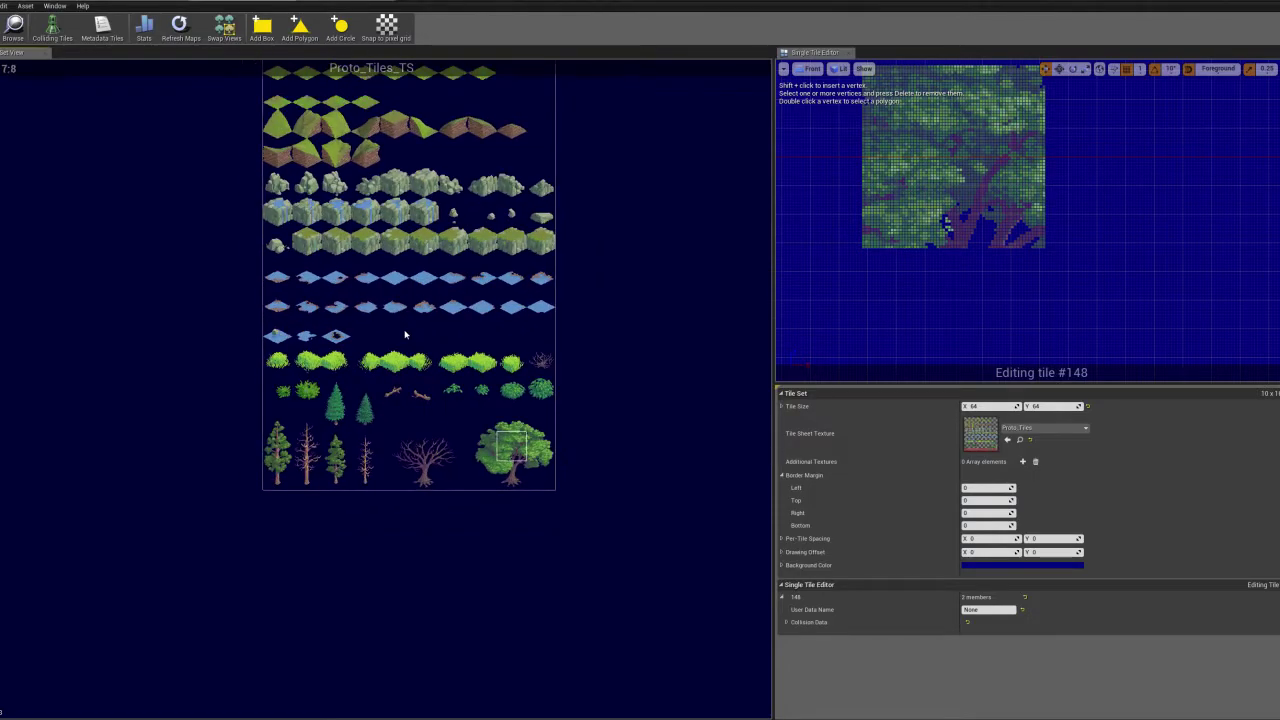
right_drag(411, 327, 410, 406)
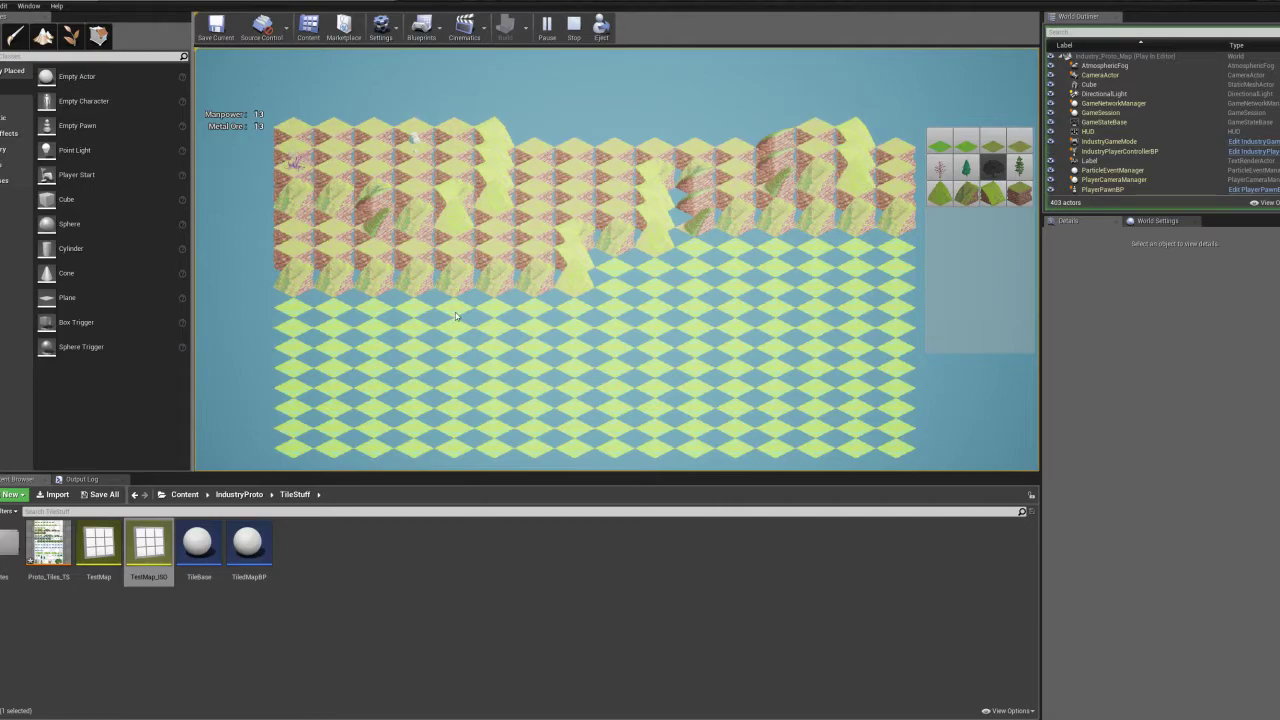
Survey the orthogonal tile map in the running level from a distance and up close, including its upper cliff rows
scroll(575, 314, down, 5)
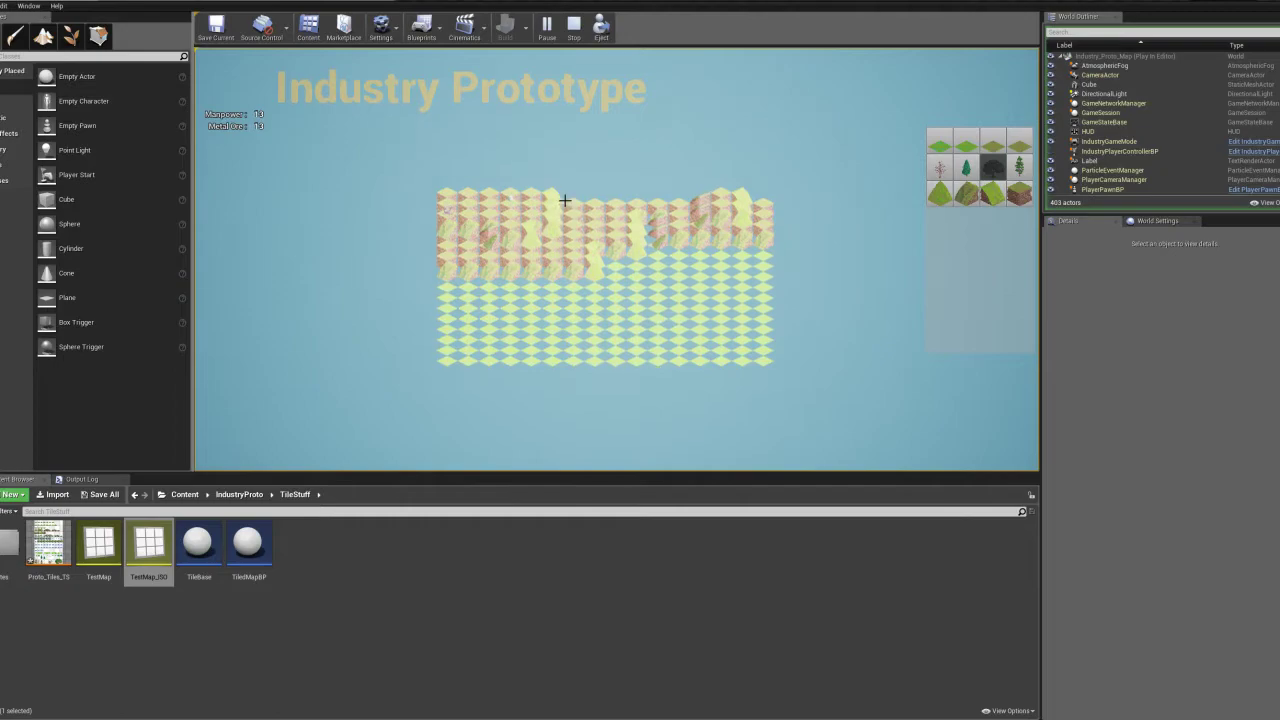
key(w)
key(a)
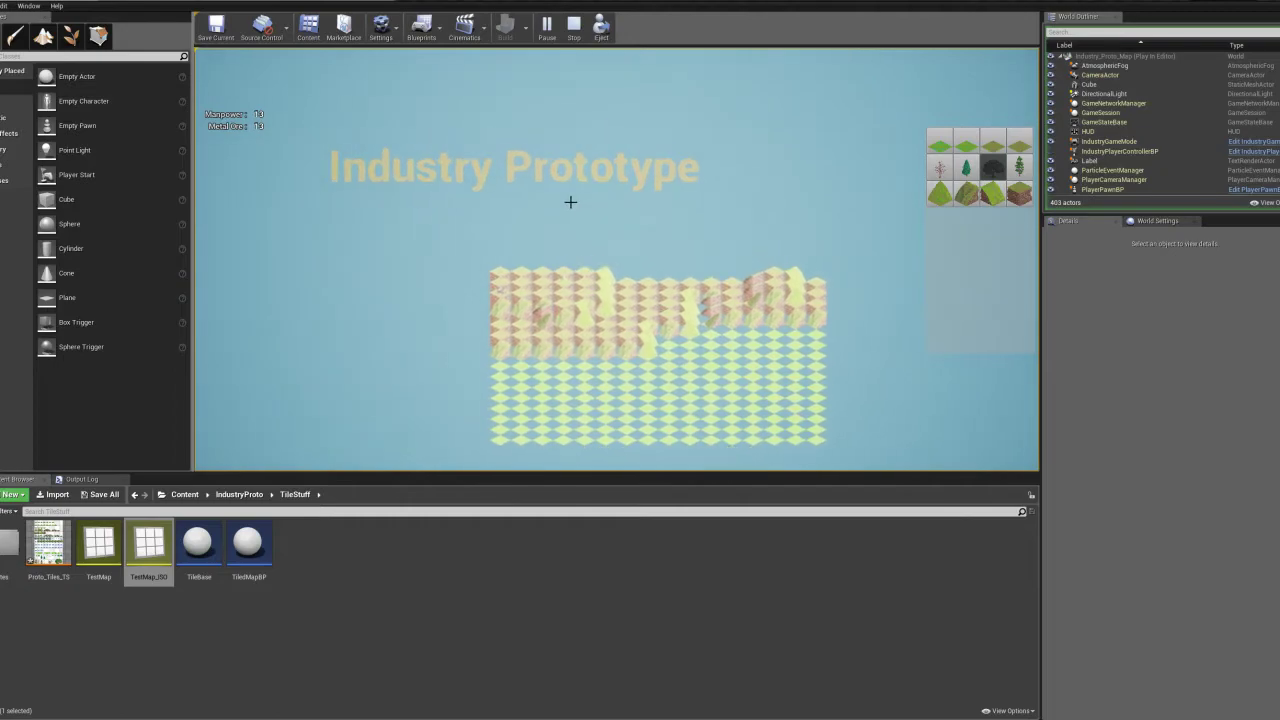
key(d)
key(s)
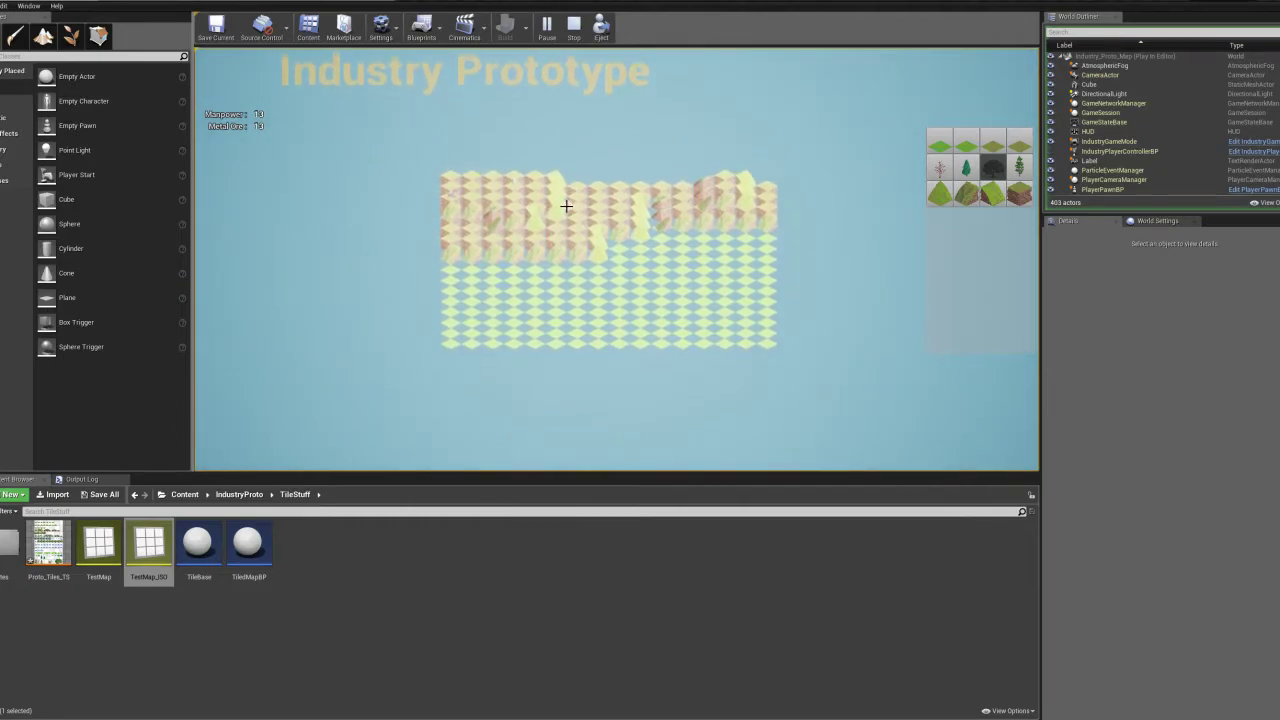
scroll(566, 206, up, 4)
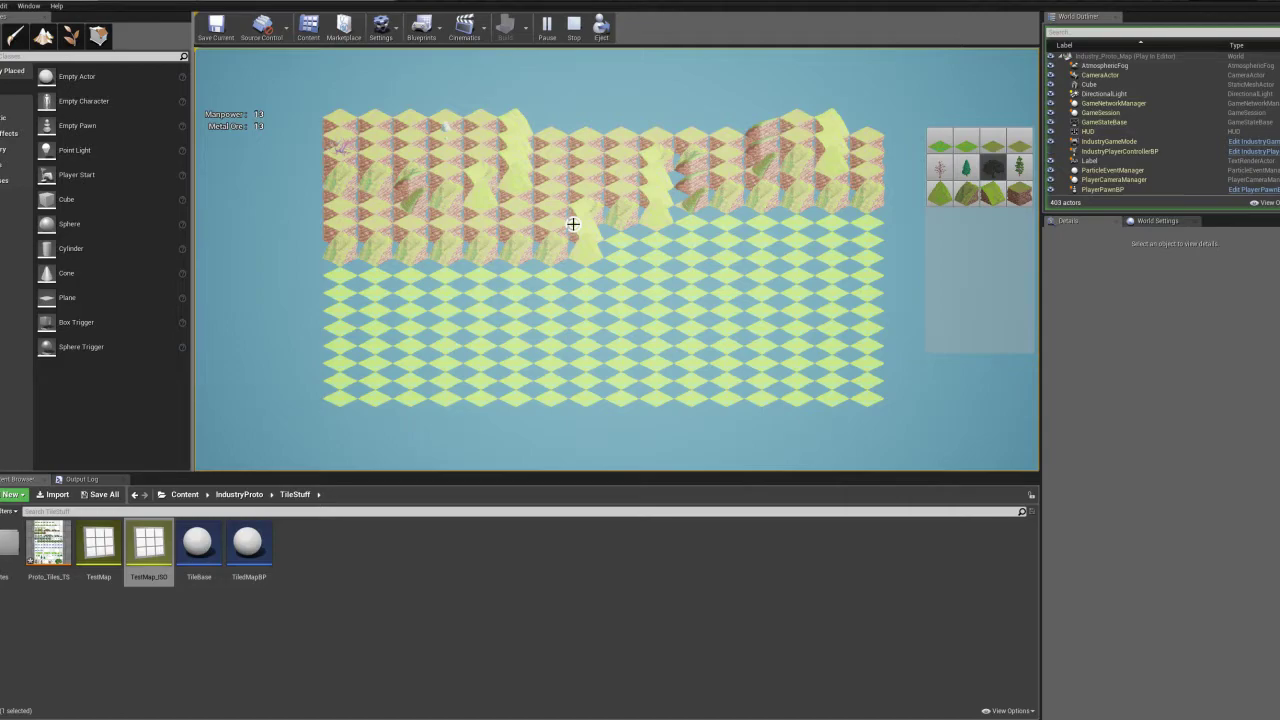
key(w)
key(a)
key(s)
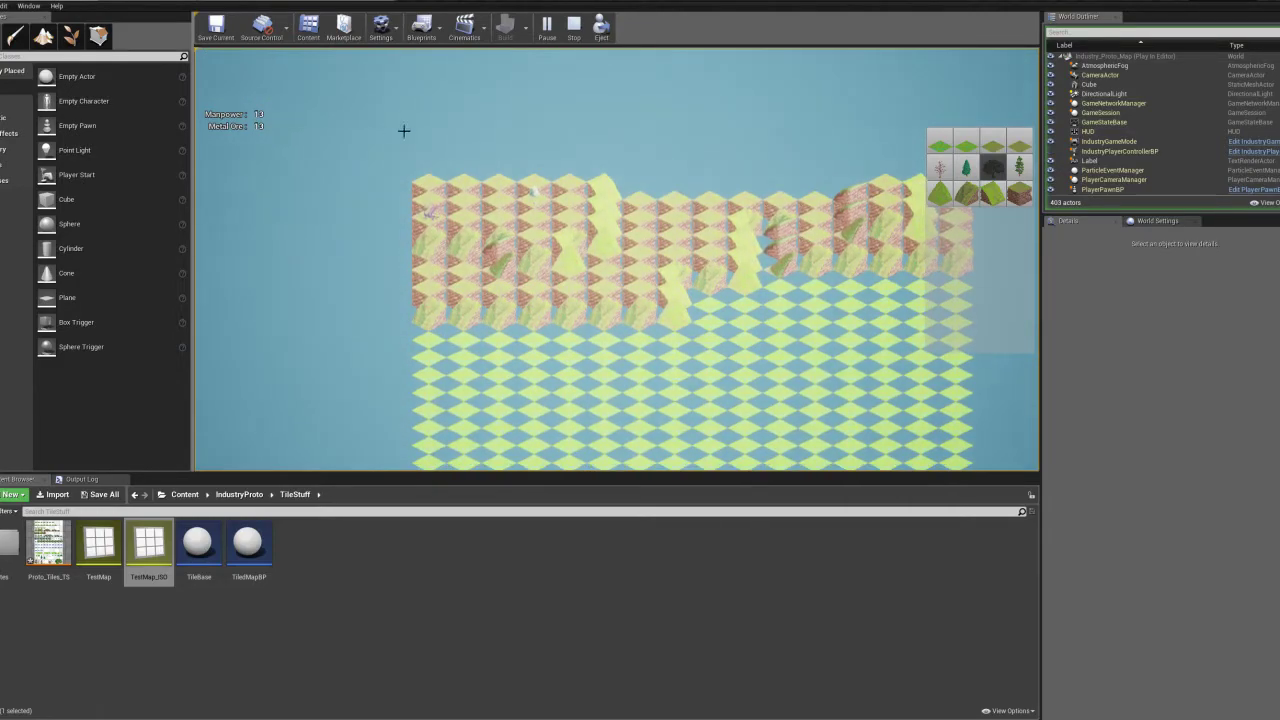
Stop the running level and delete the TestMap_ISO tile map actor from the scene
key(Escape)
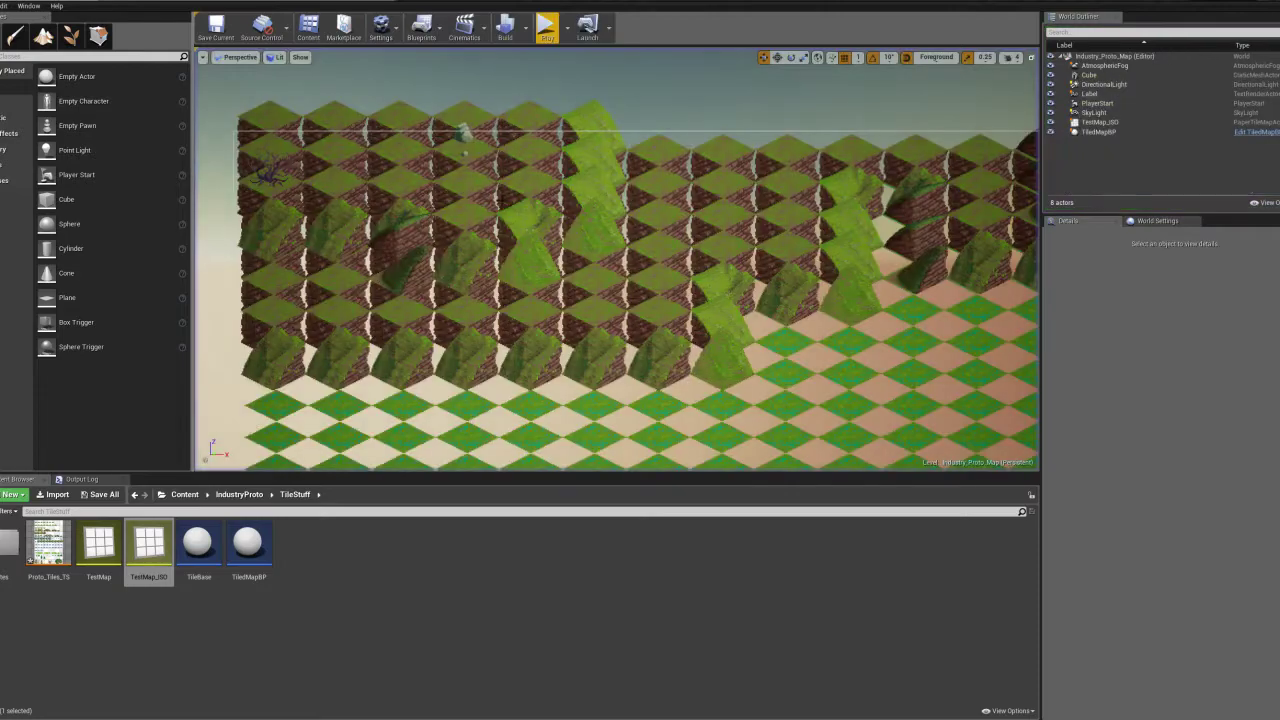
click(591, 246)
key(Delete)
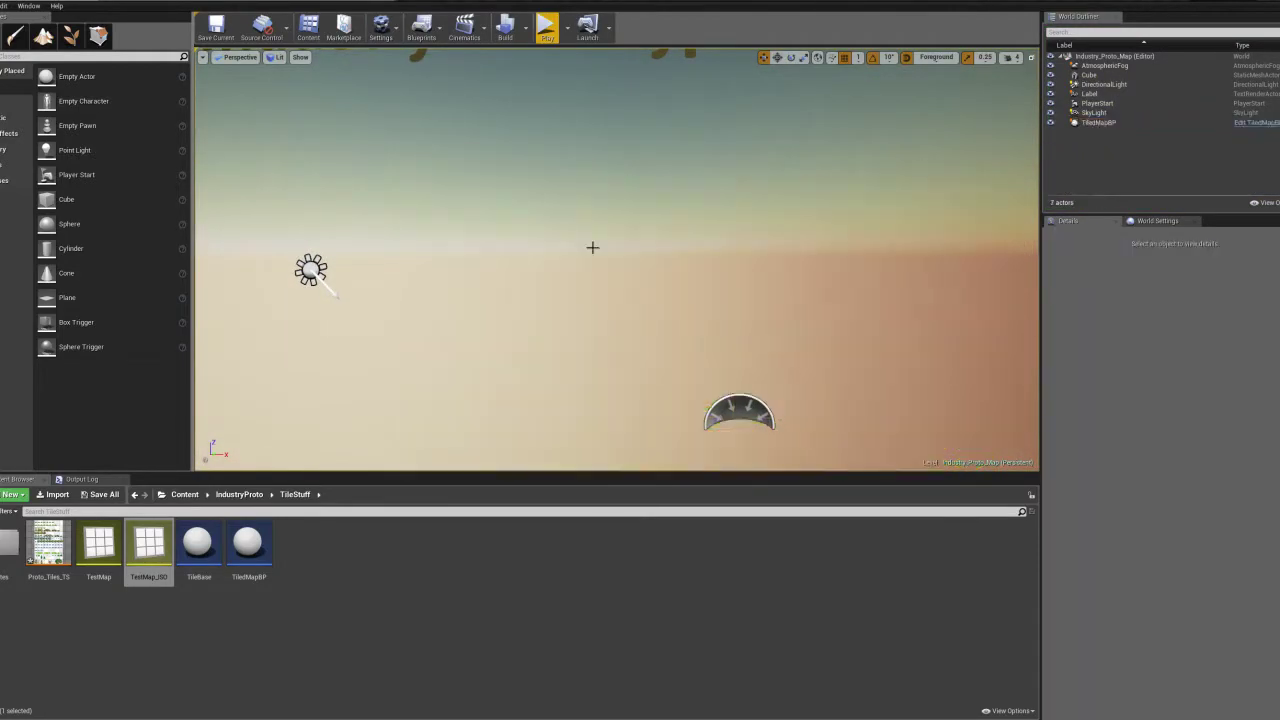
Locate the TiledMapBP actor in the level and raise it to a Z location of 177.0
key(s)
right_drag(547, 254, 668, 336)
key(w)
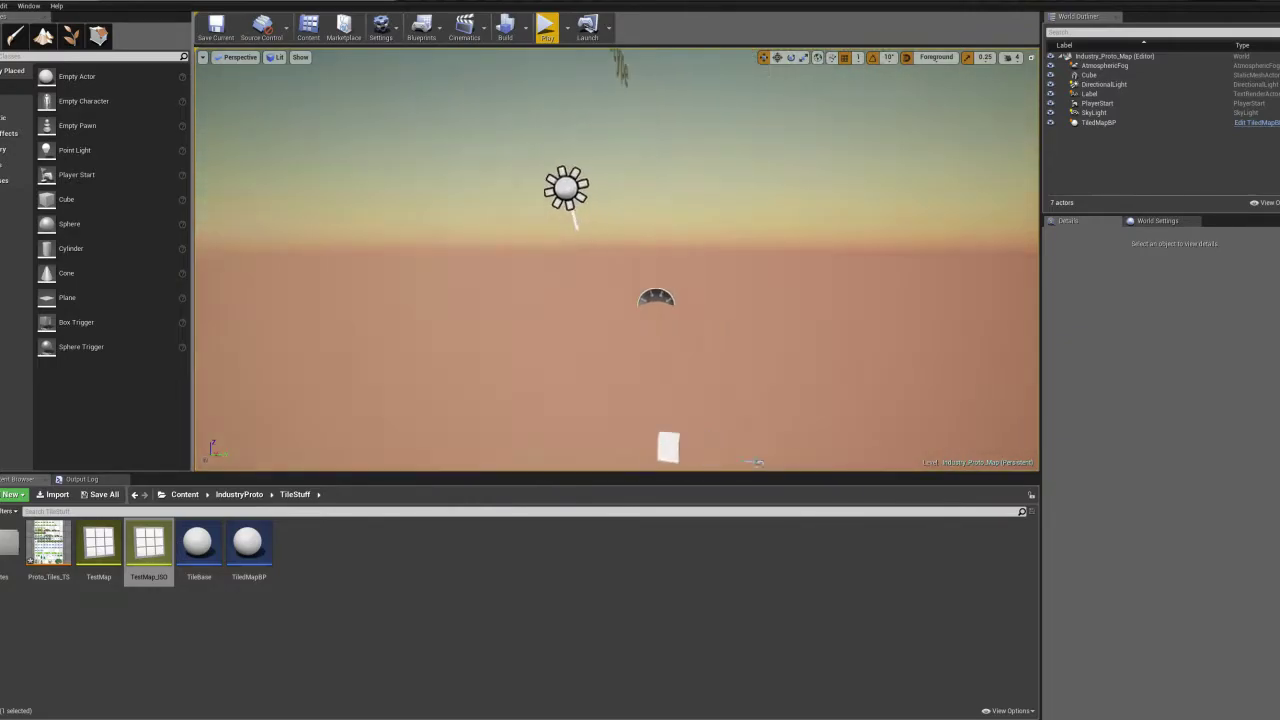
key(d)
key(a)
right_drag(560, 112, 849, 239)
right_drag(690, 279, 729, 284)
click(695, 269)
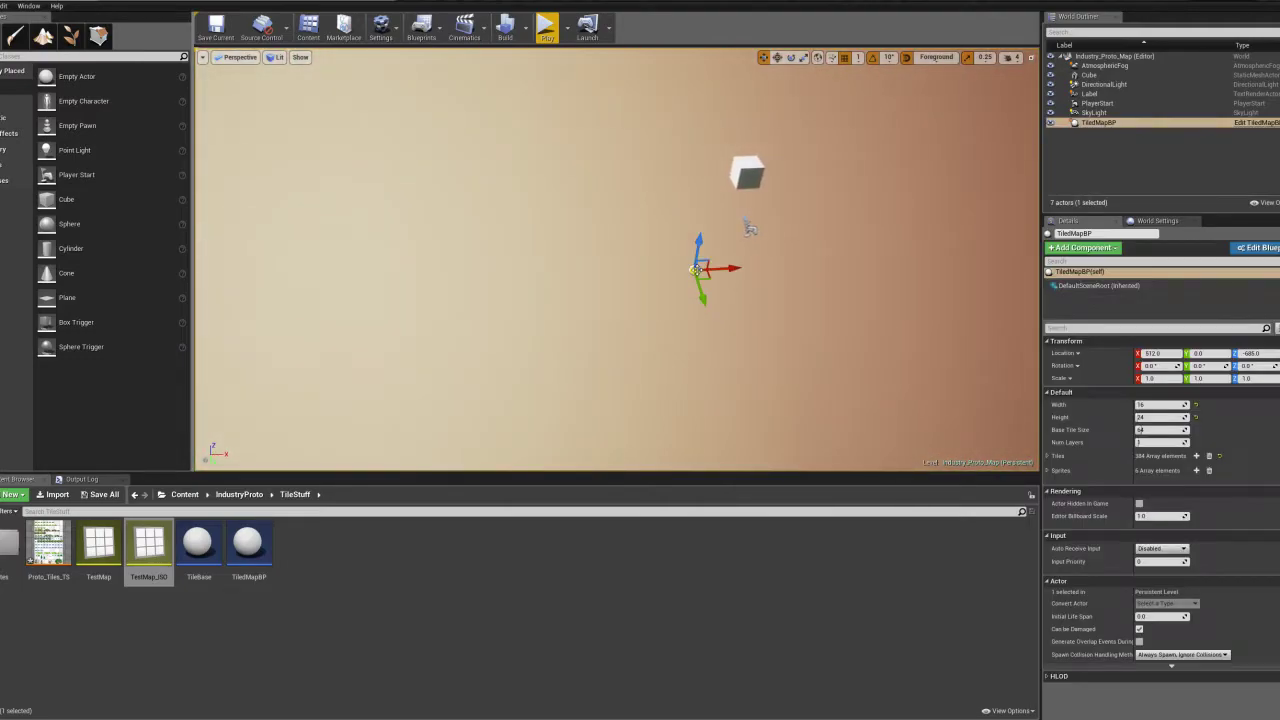
drag(700, 243, 741, 76)
right_drag(741, 76, 620, 215)
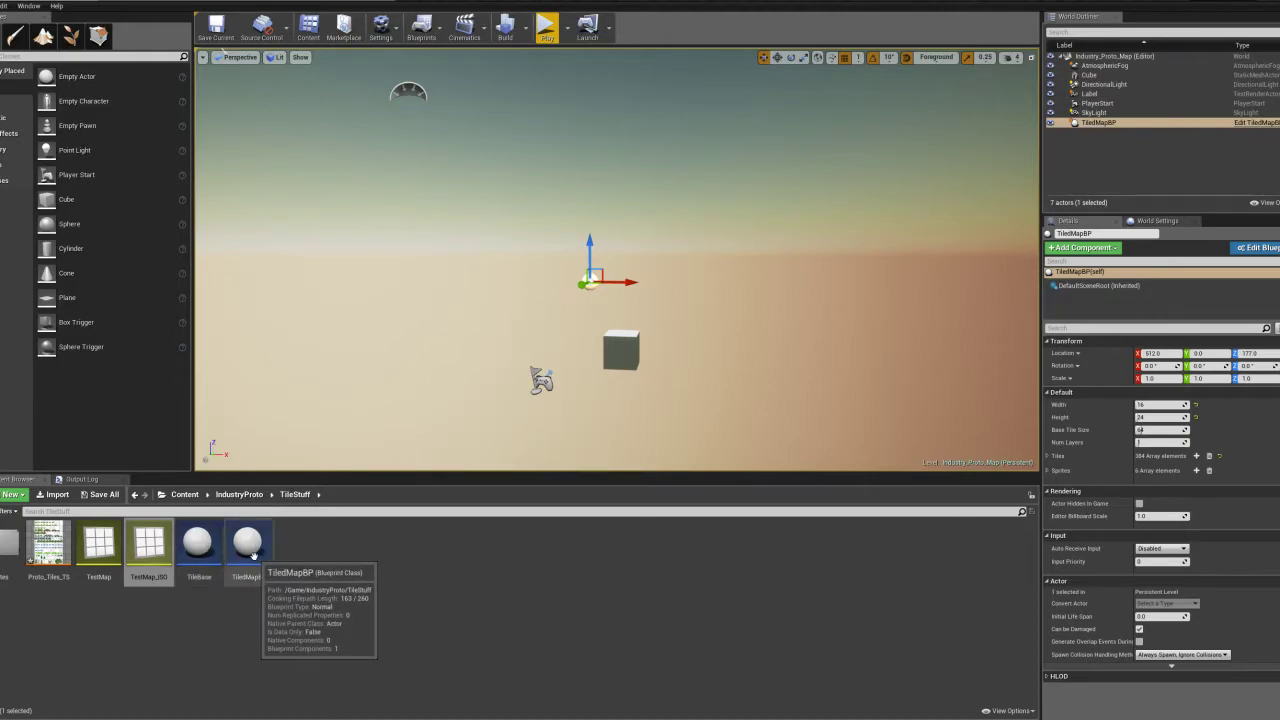
Look through the grass tile sprites in the Sprites/Base_Landscape folder and return to the TileStuff folder
double_click(9, 552)
double_click(9, 552)
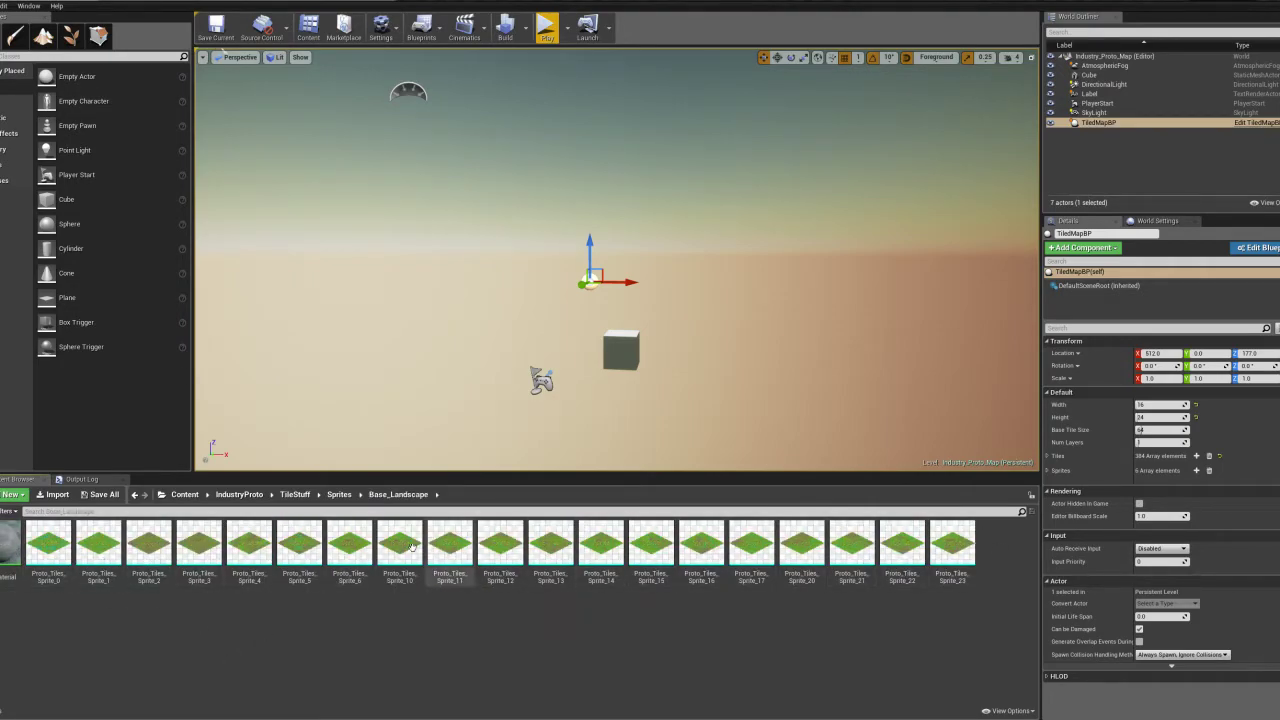
click(294, 495)
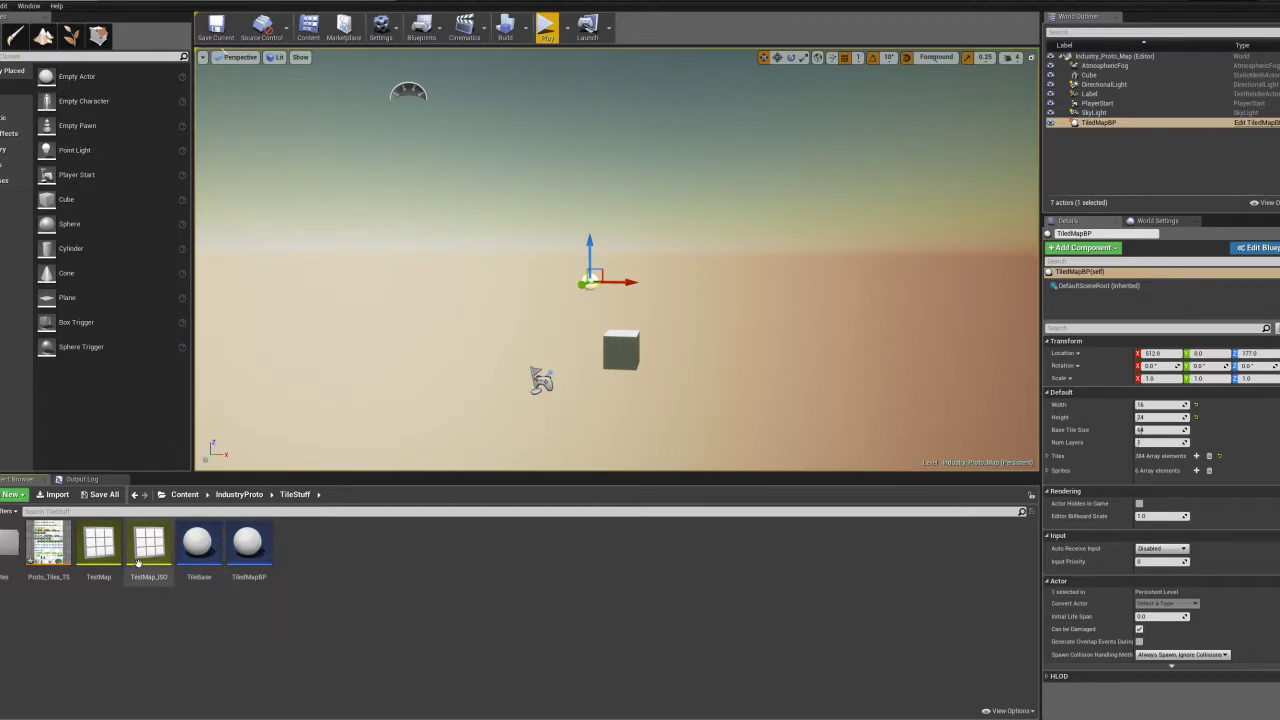
Open the TiledMapBP blueprint and examine its Event Graph from Event BeginPlay through the tile-spawning loop to the Set Sprite node
double_click(243, 542)
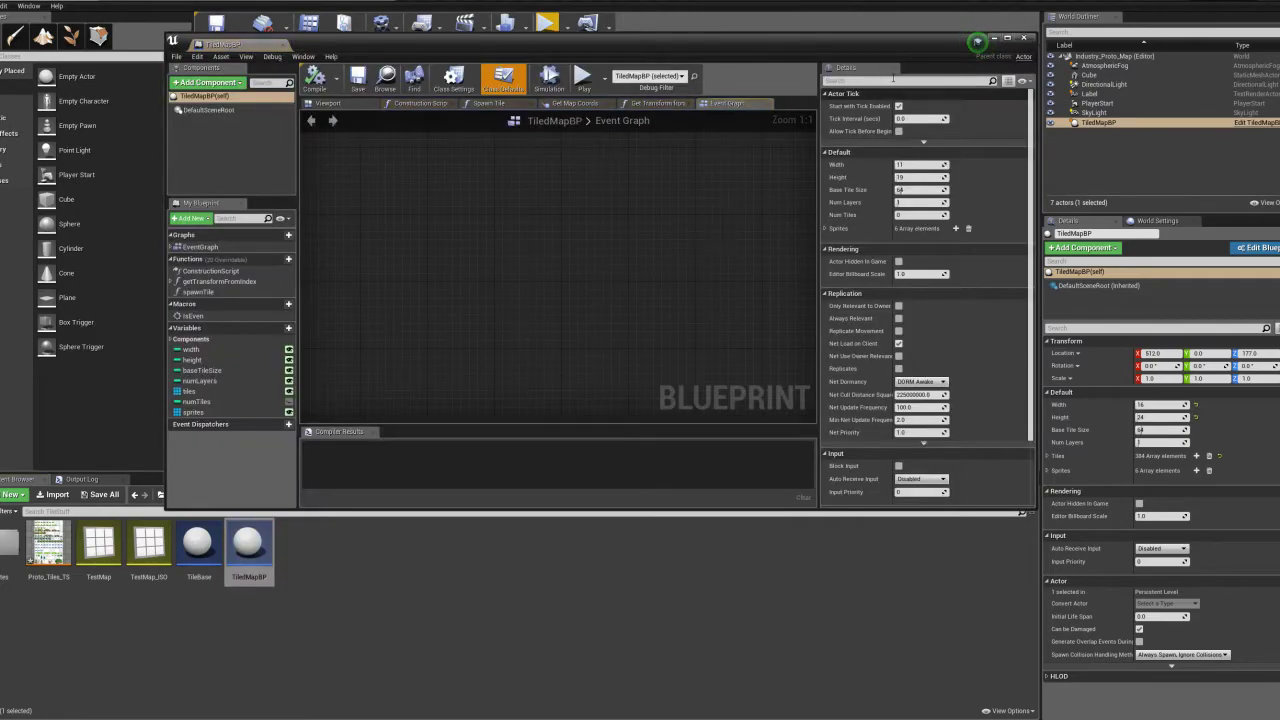
double_click(254, 47)
right_drag(477, 348, 352, 243)
scroll(440, 208, down, 2)
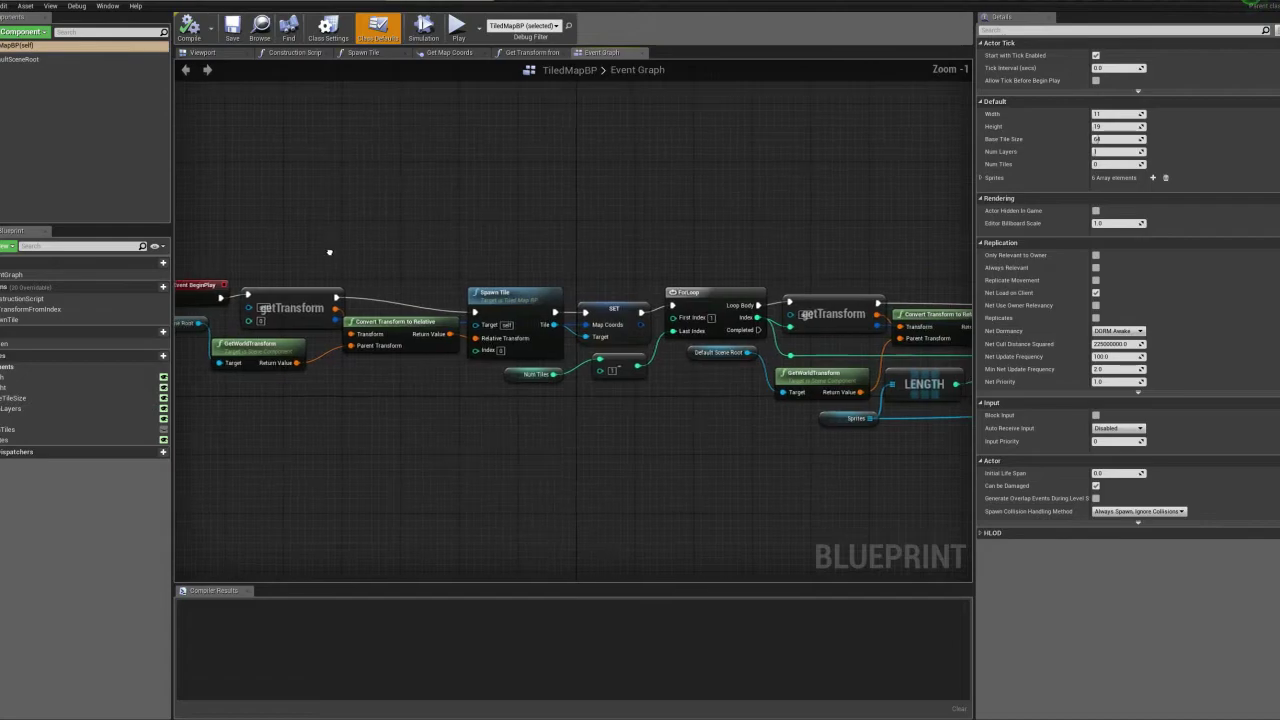
scroll(281, 204, up, 1)
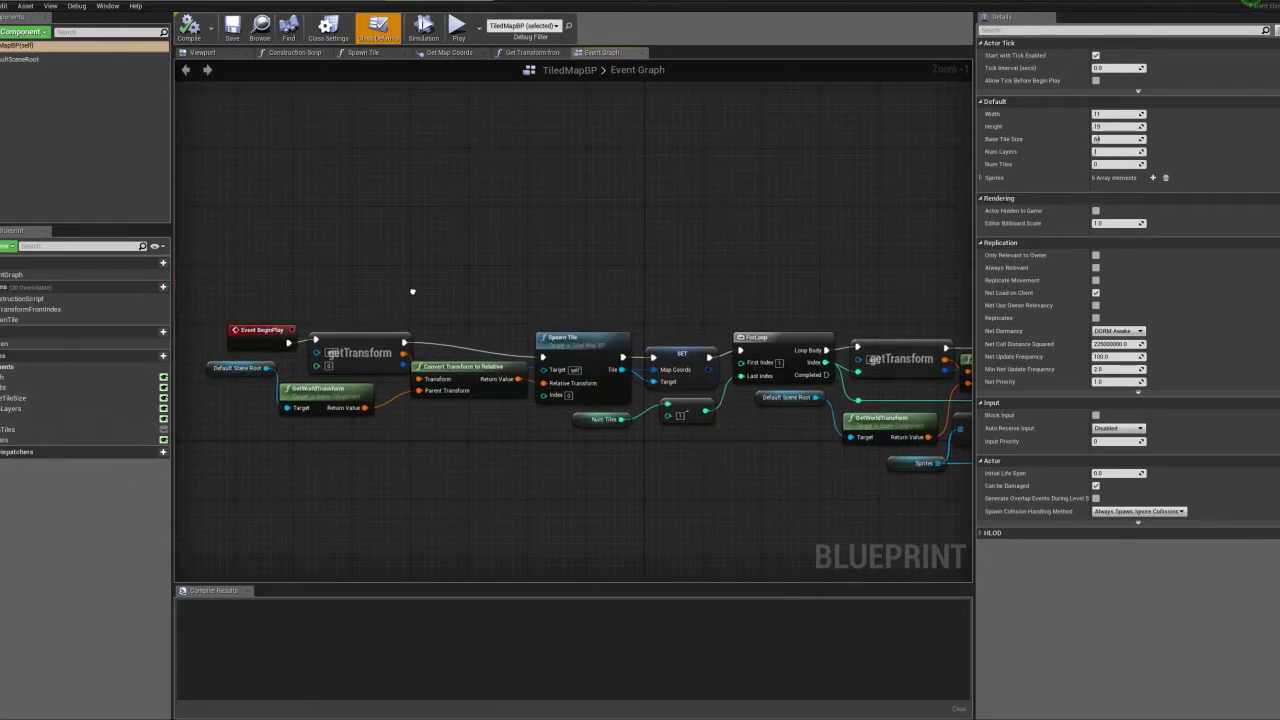
right_drag(411, 289, 384, 277)
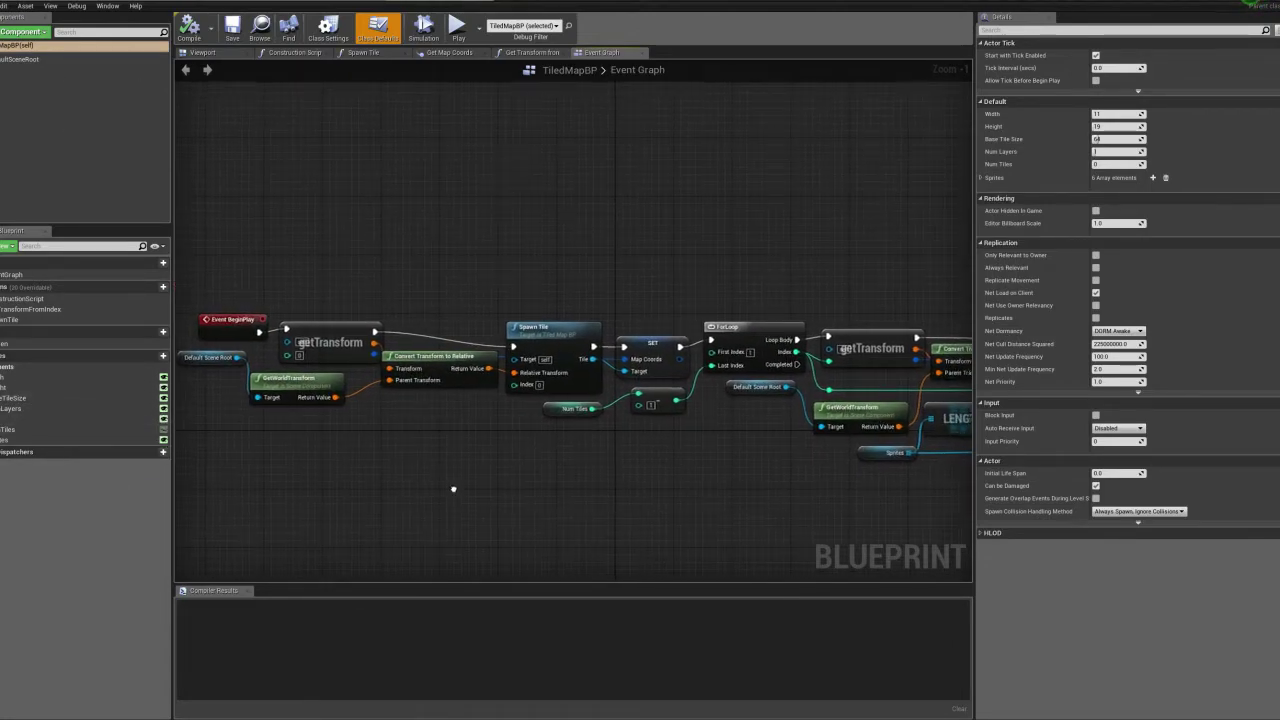
scroll(446, 440, down, 2)
right_drag(440, 440, 304, 440)
scroll(304, 440, down, 3)
scroll(634, 414, up, 7)
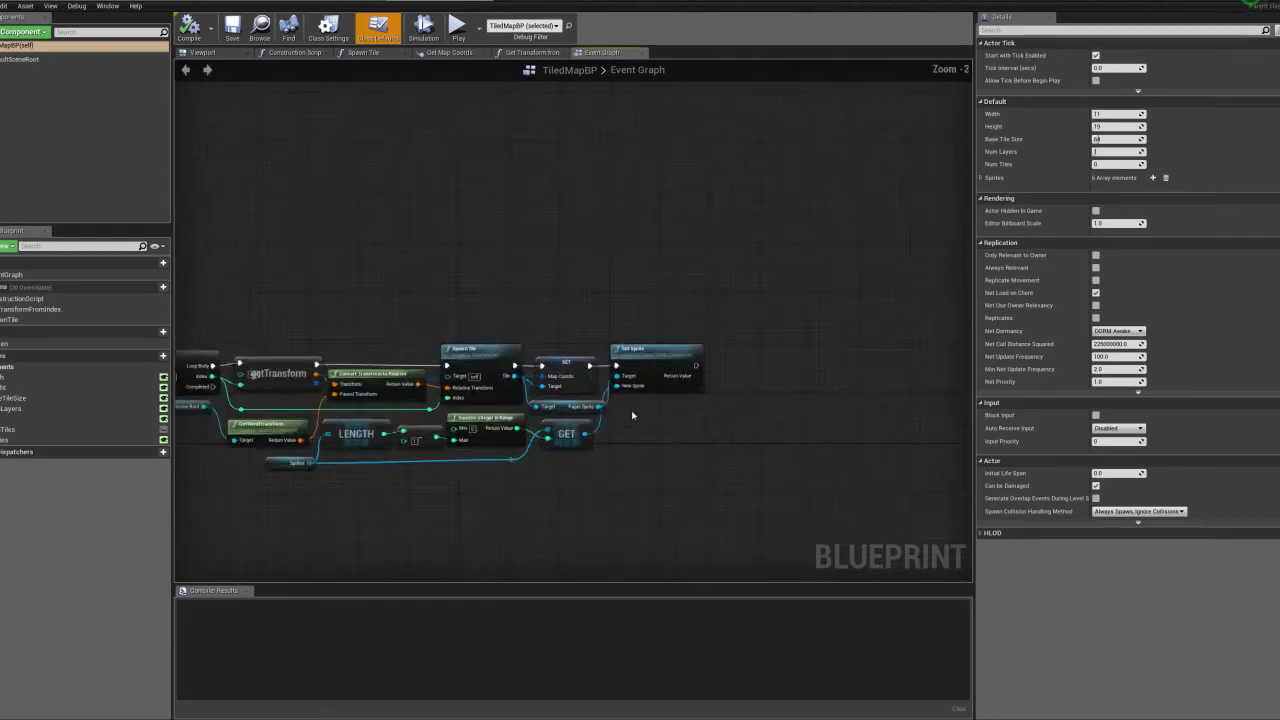
right_drag(455, 388, 320, 329)
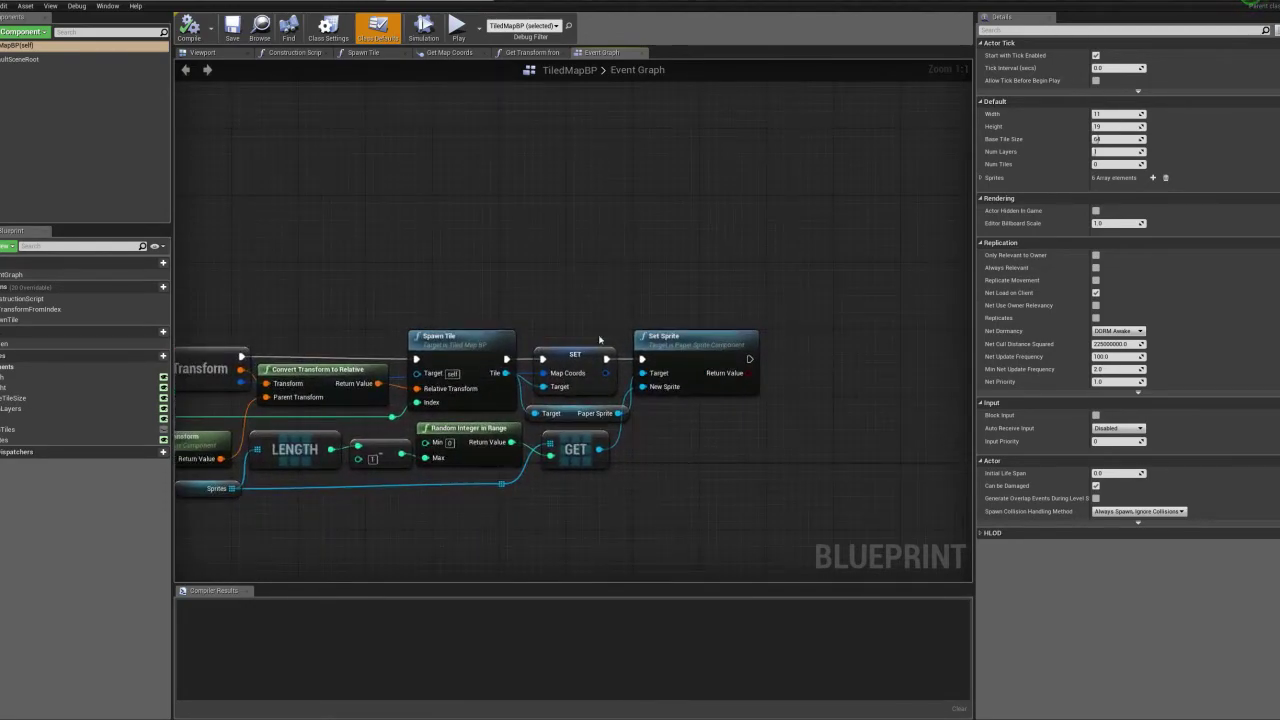
scroll(460, 249, down, 4)
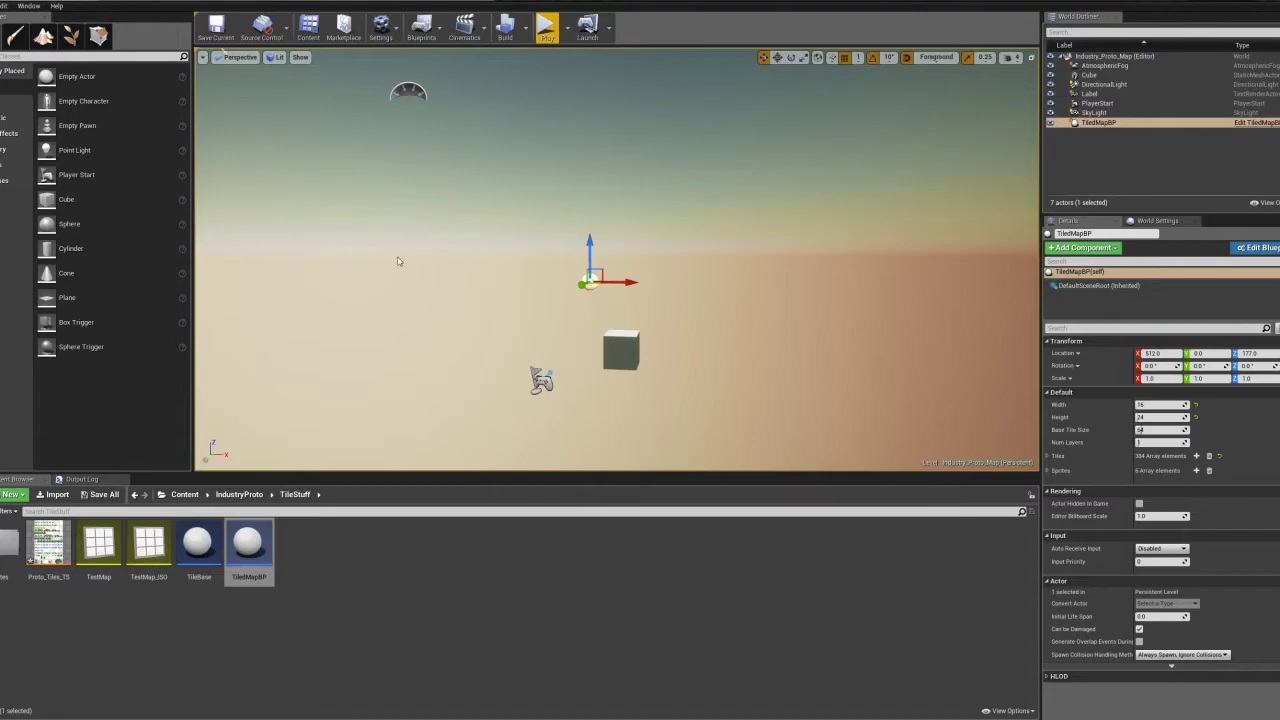
Run the level and examine the blueprint-generated isometric grass map up to its far corner
click(546, 25)
key(d)
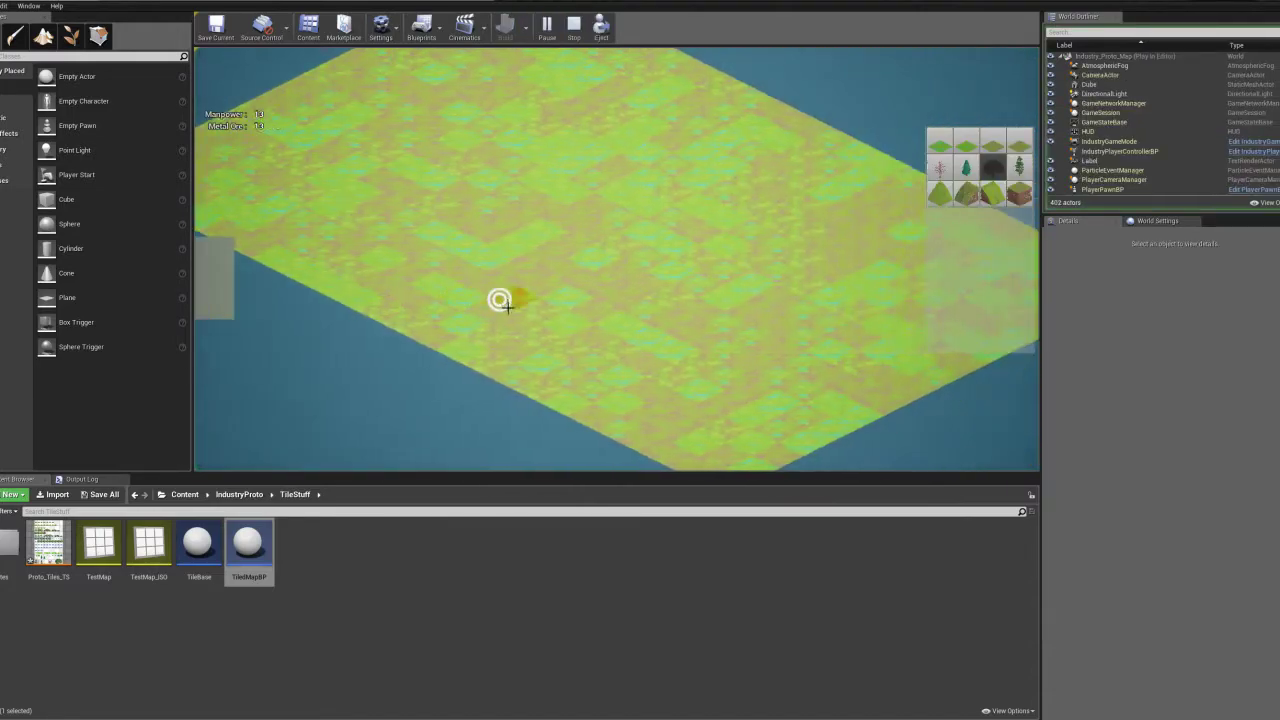
key(s)
key(w)
key(a)
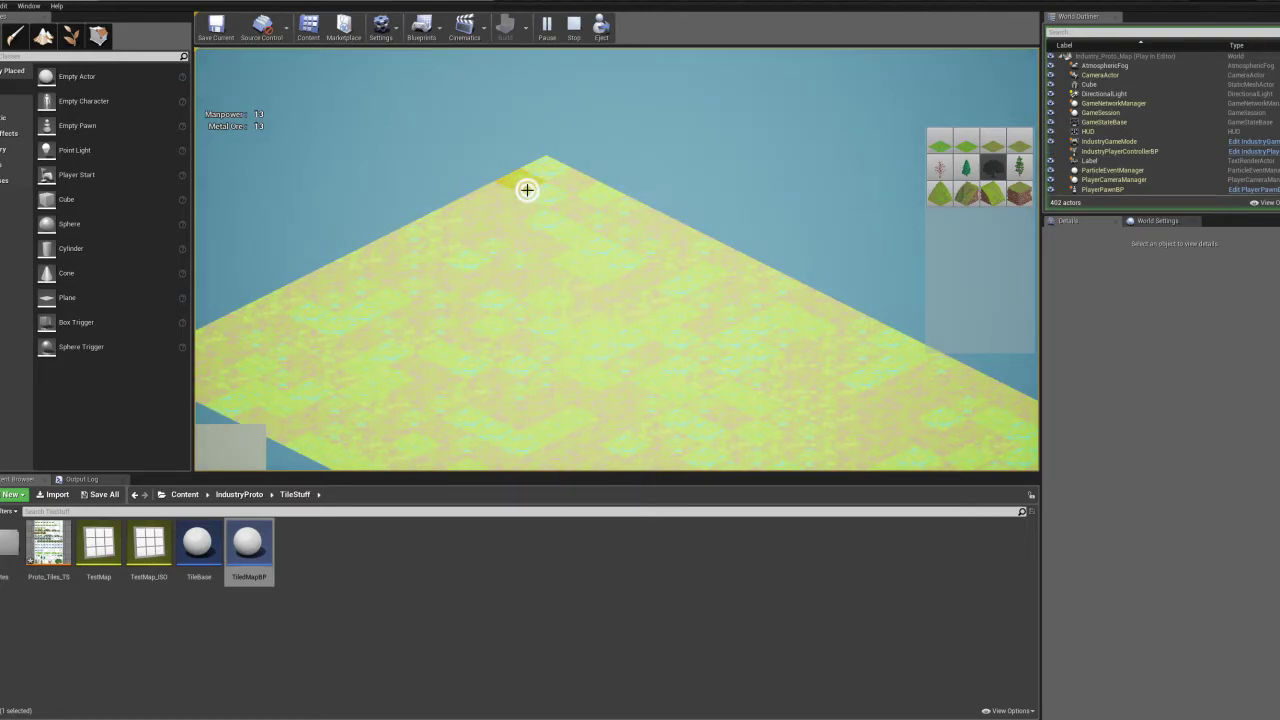
key(s)
key(w)
key(a)
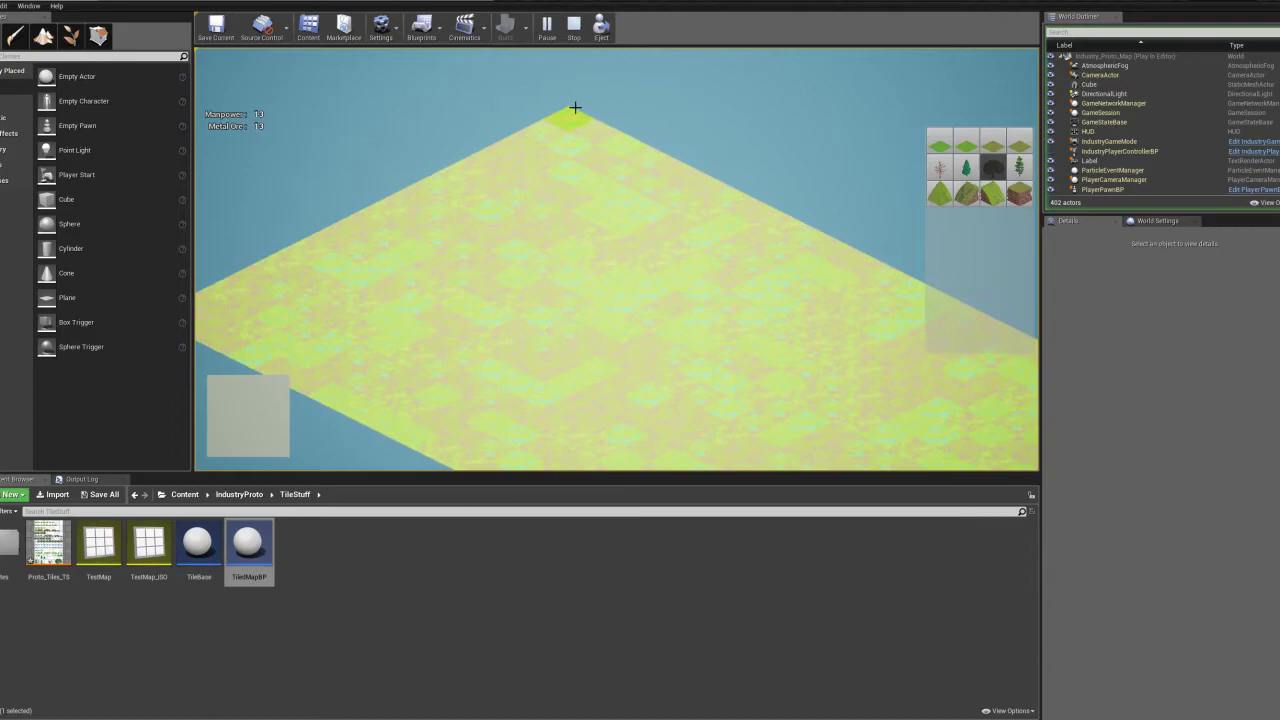
Survey the remaining edges and corners of the generated map, checking the tile highlight across different areas
key(s)
key(a)
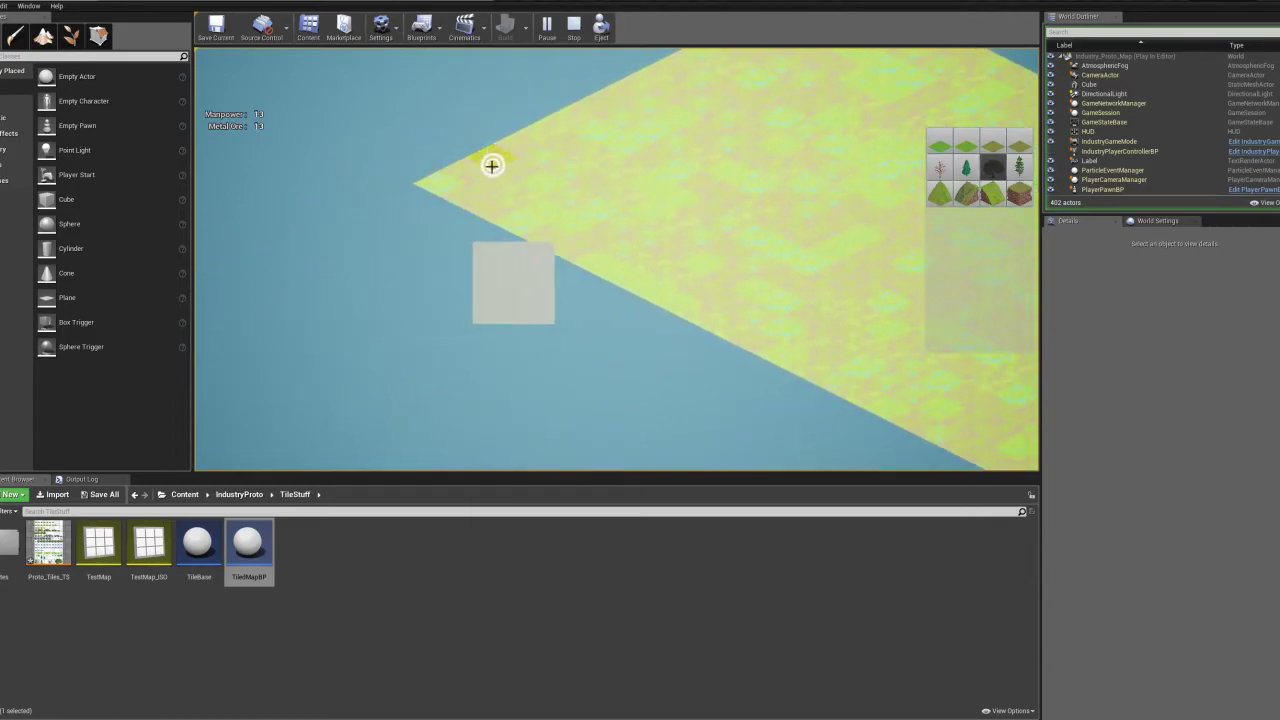
key(d)
key(s)
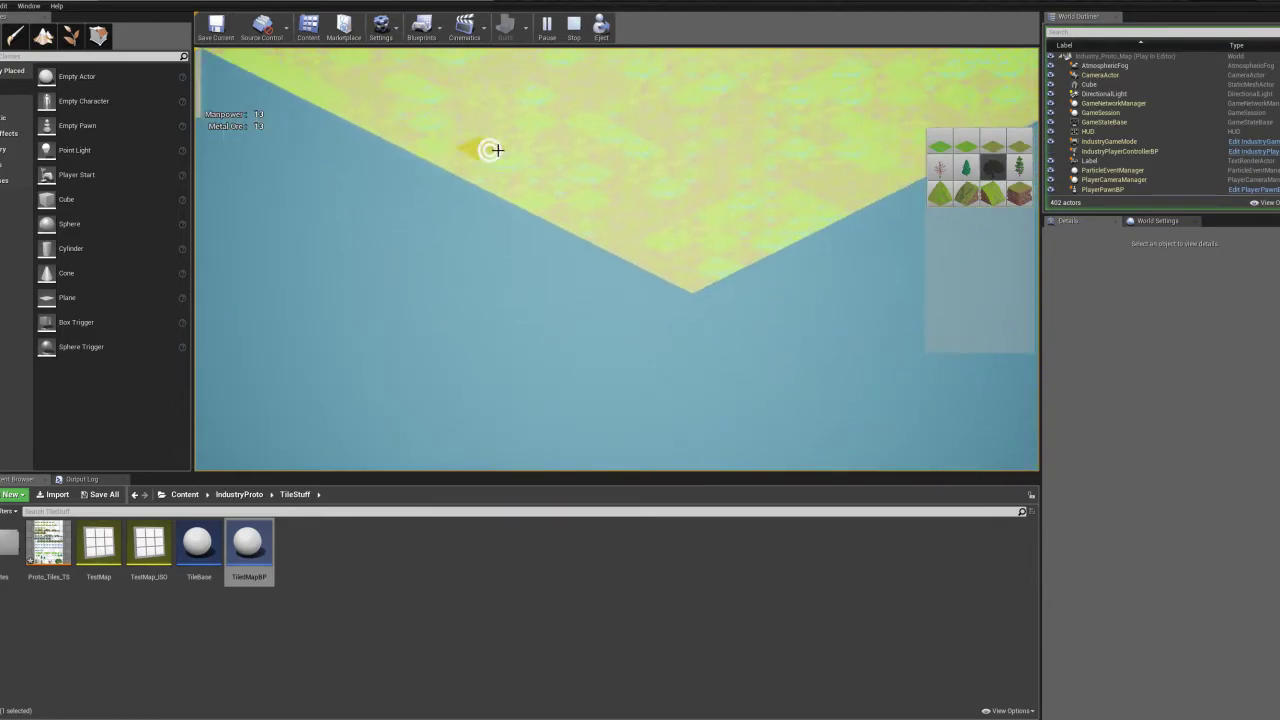
key(w)
key(a)
key(w)
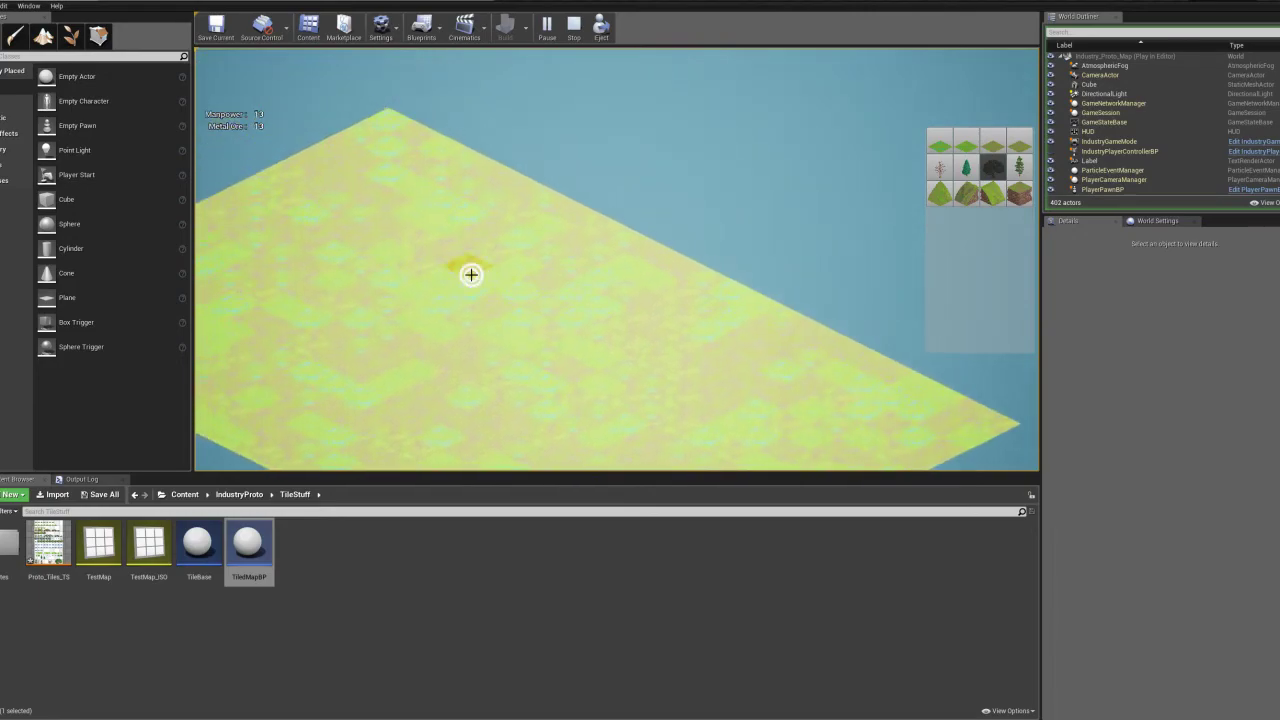
key(a)
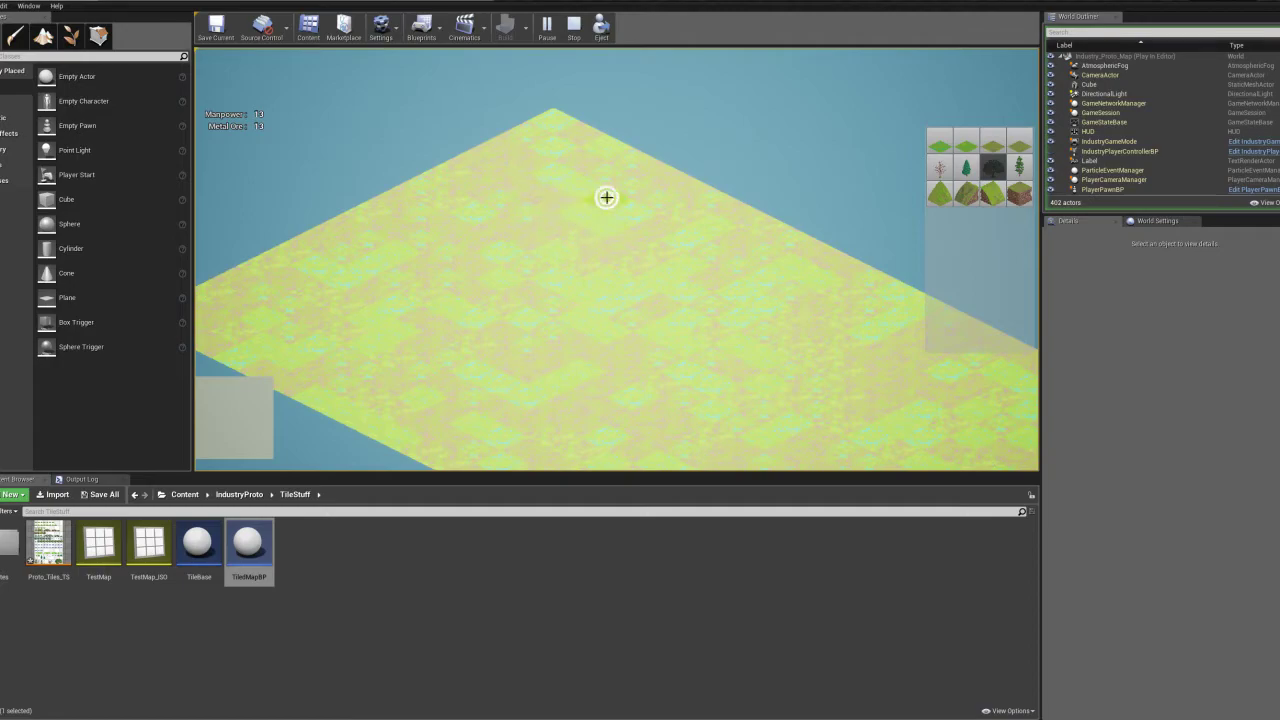
key(s)
key(d)
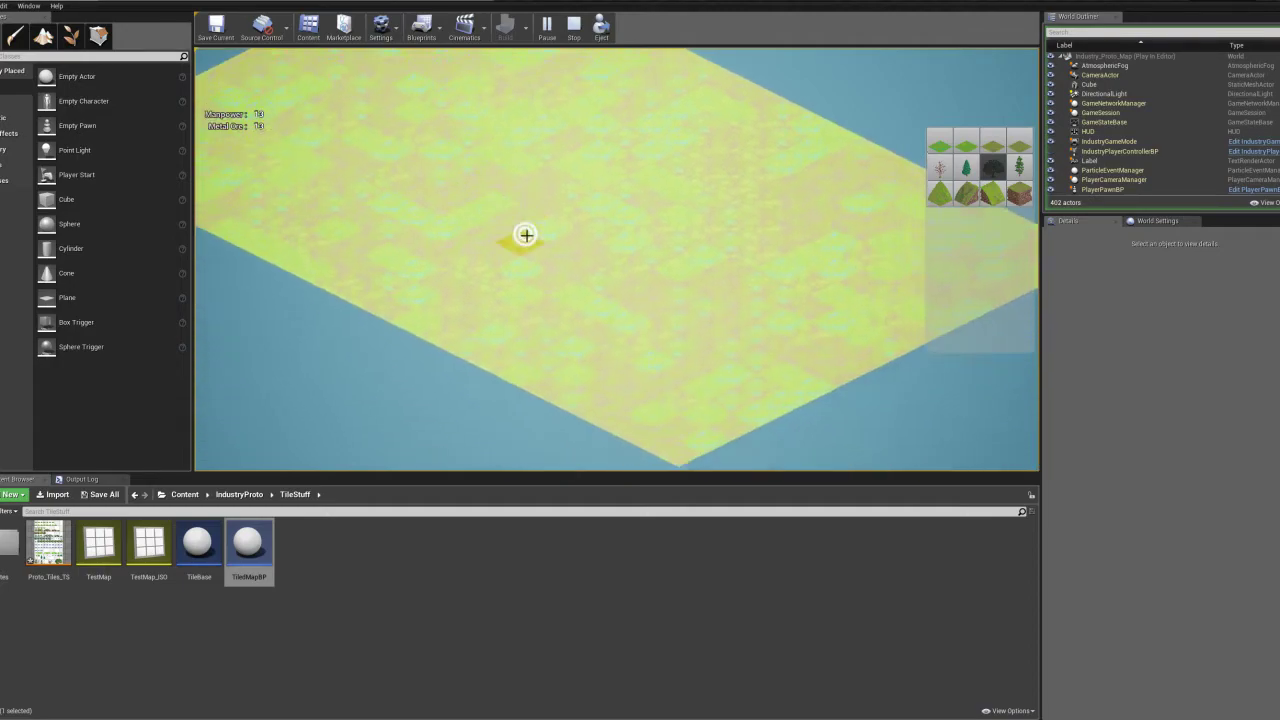
Choose the grassy cliff slope tile from the tile palette and place it on two neighbouring spots near the map's middle
key(w)
click(965, 193)
key(w)
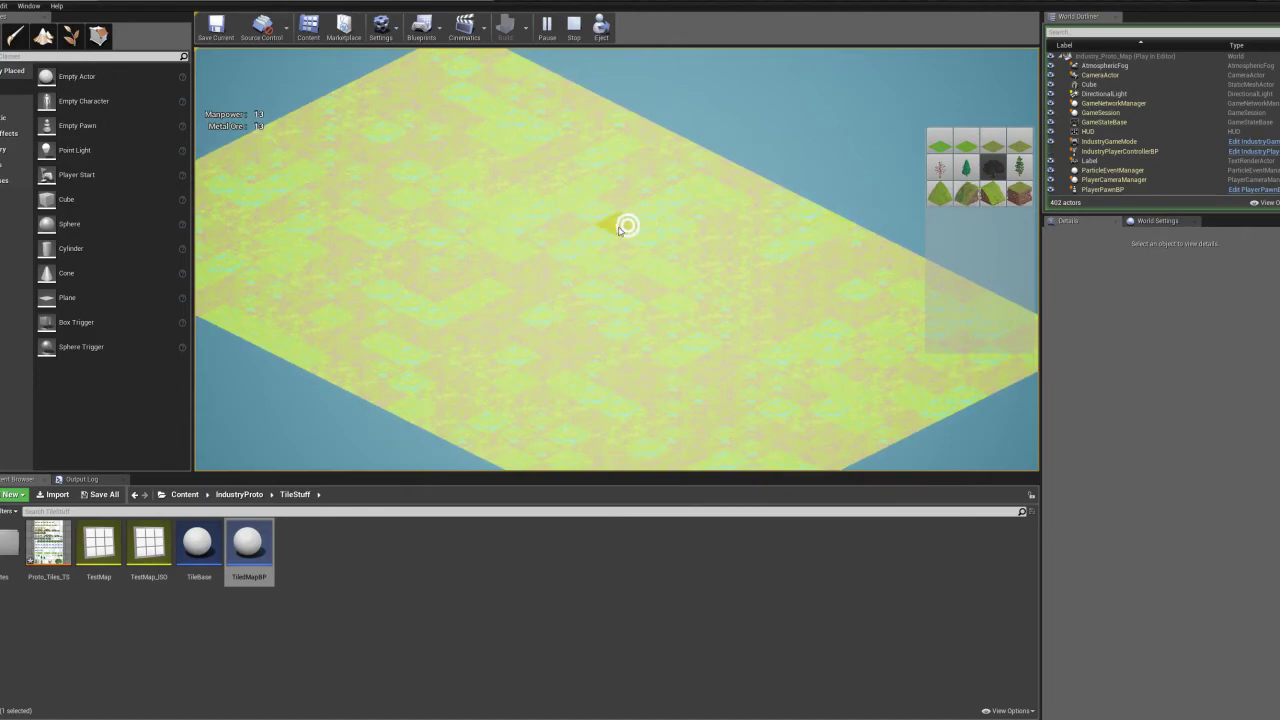
click(621, 222)
click(563, 222)
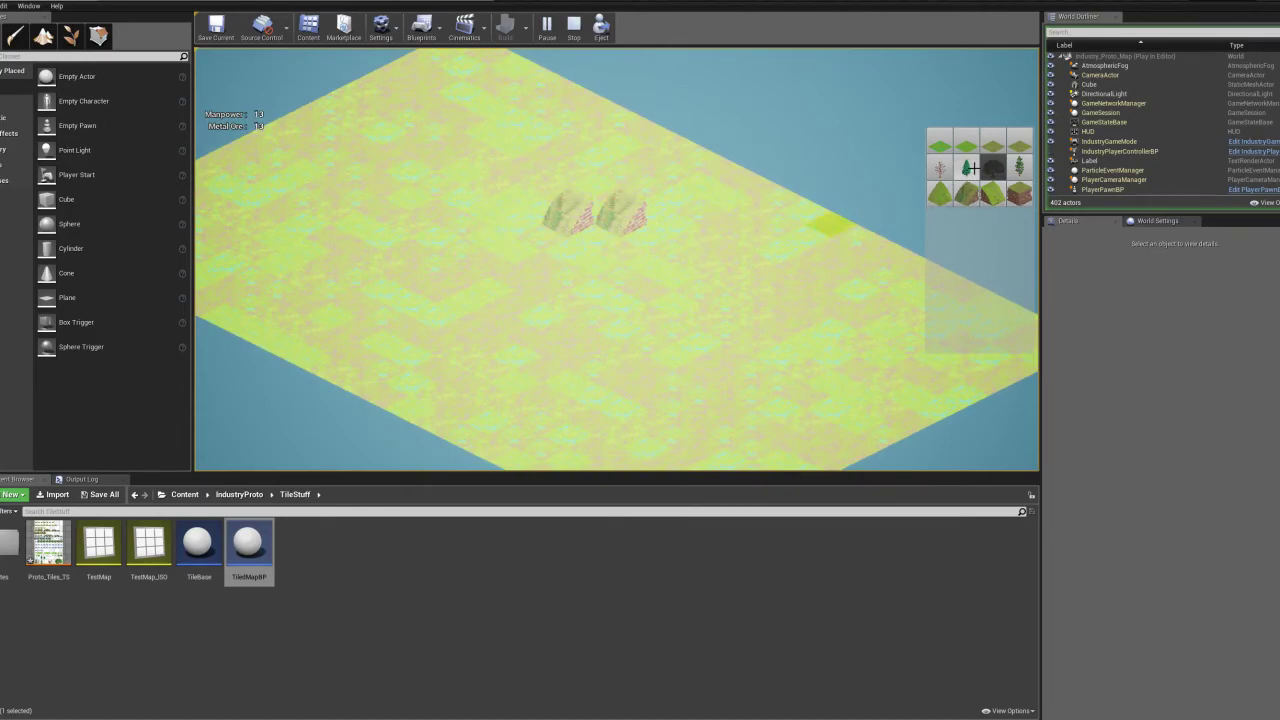
Place a green pine tree tile near the map's far corner, behind the two cliff slope tiles
key(w)
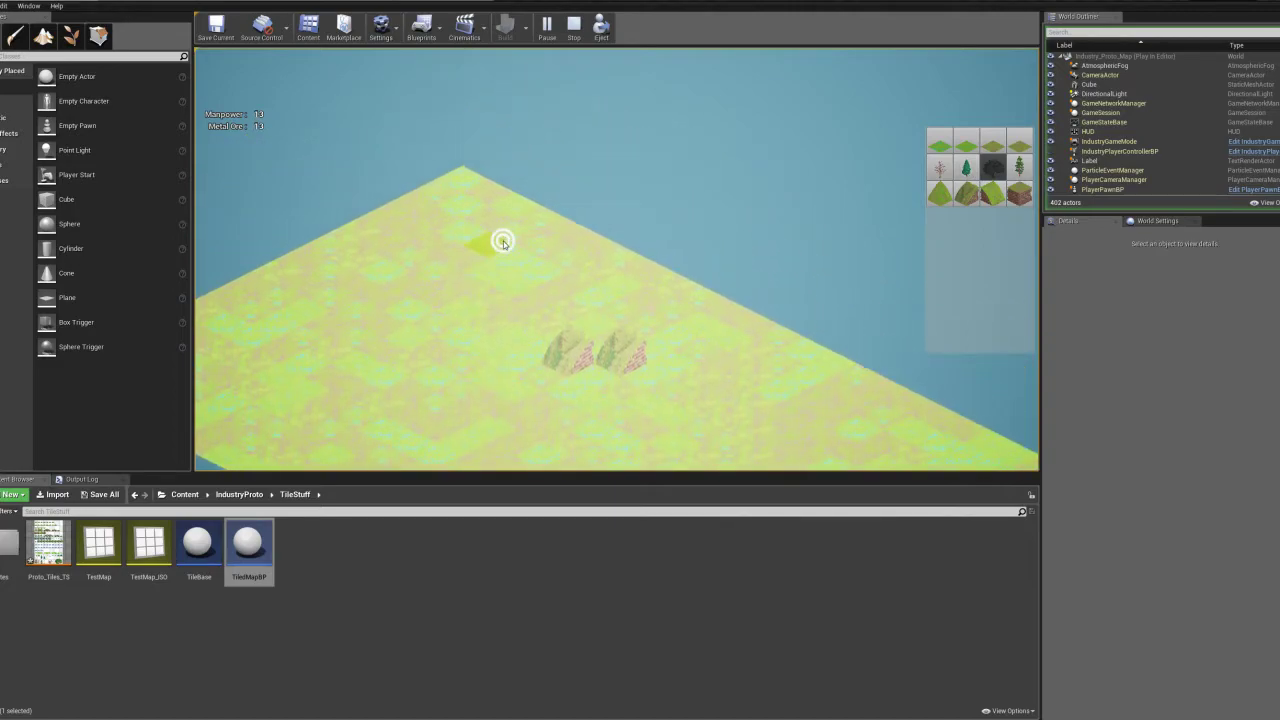
click(459, 302)
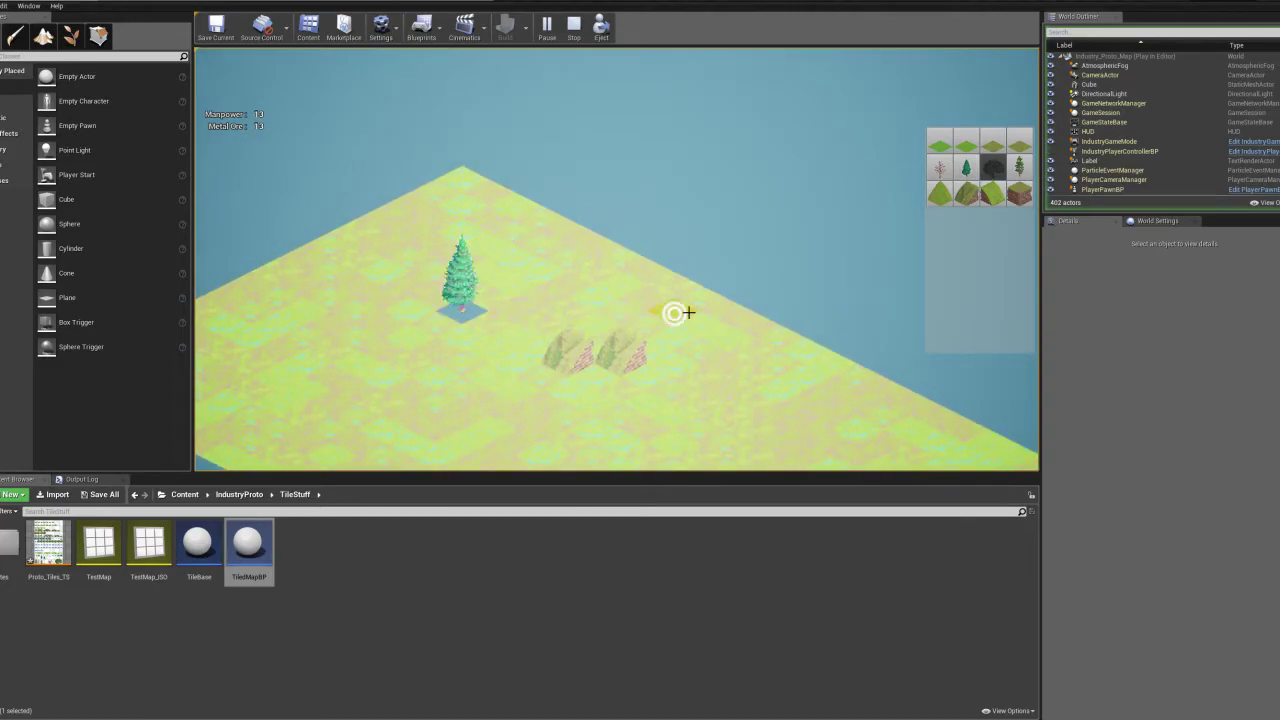
key(s)
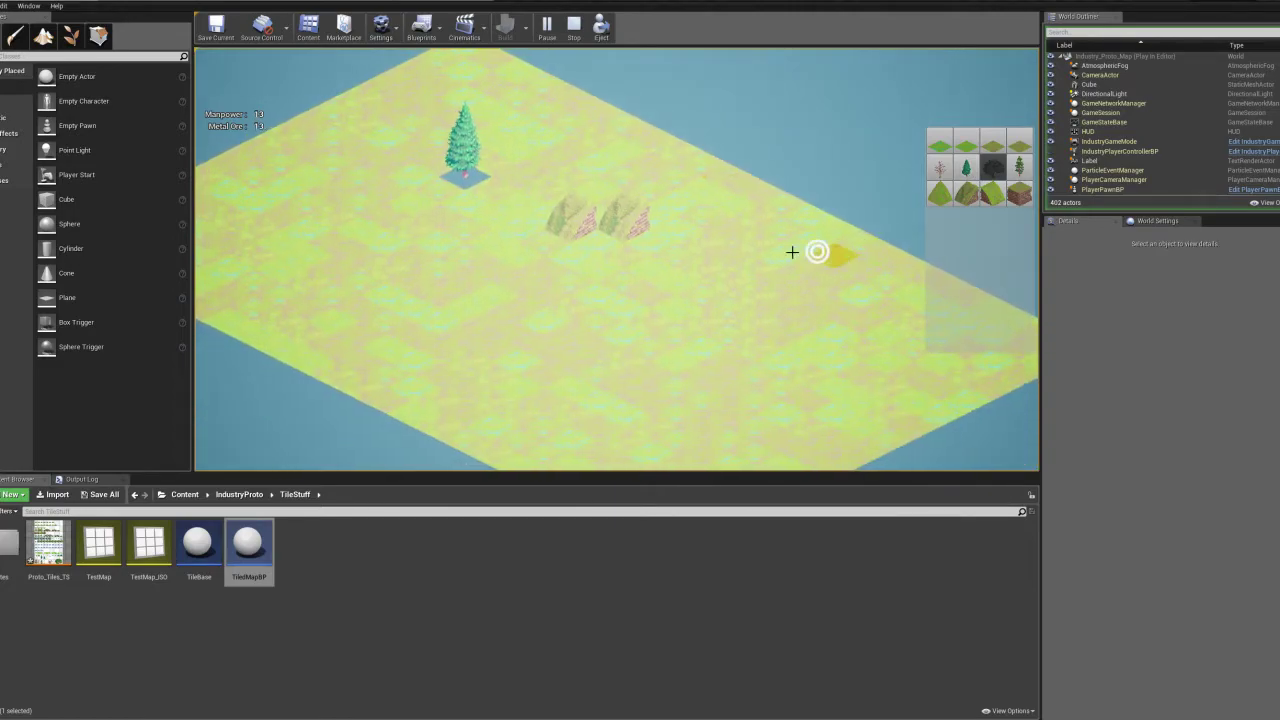
Survey the running map around the pine tree and cliff slopes, checking the tile highlight on different tiles
key(a)
key(a)
key(d)
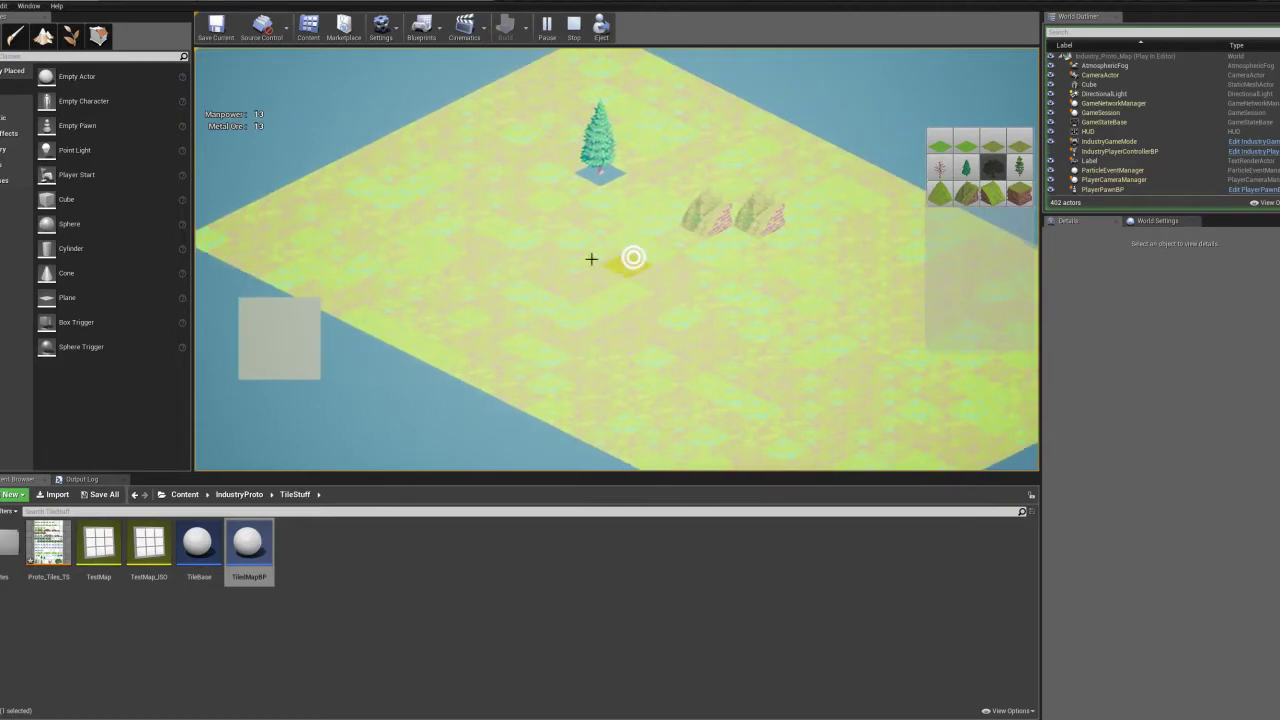
key(s)
key(a)
key(w)
key(d)
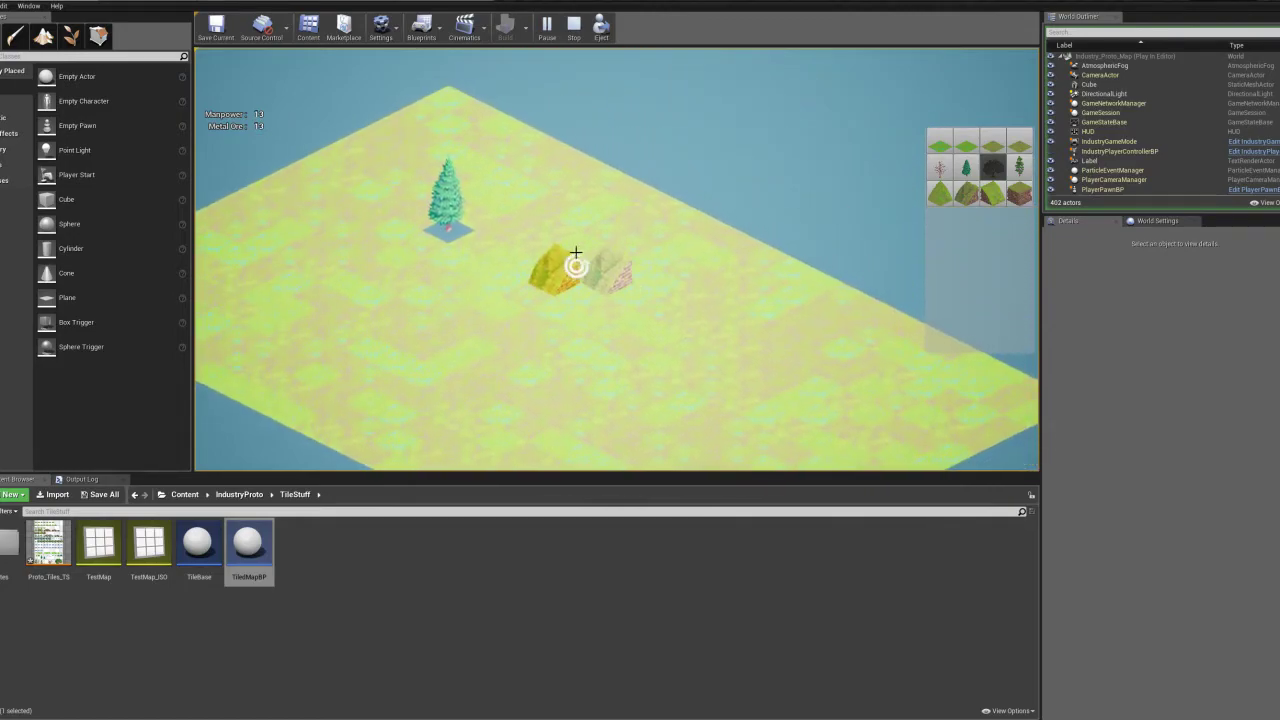
key(s)
Eject from the player pawn, select the TiledMapBP actor and examine the generated map in the perspective view
key(F8)
click(564, 118)
scroll(564, 114, down, 8)
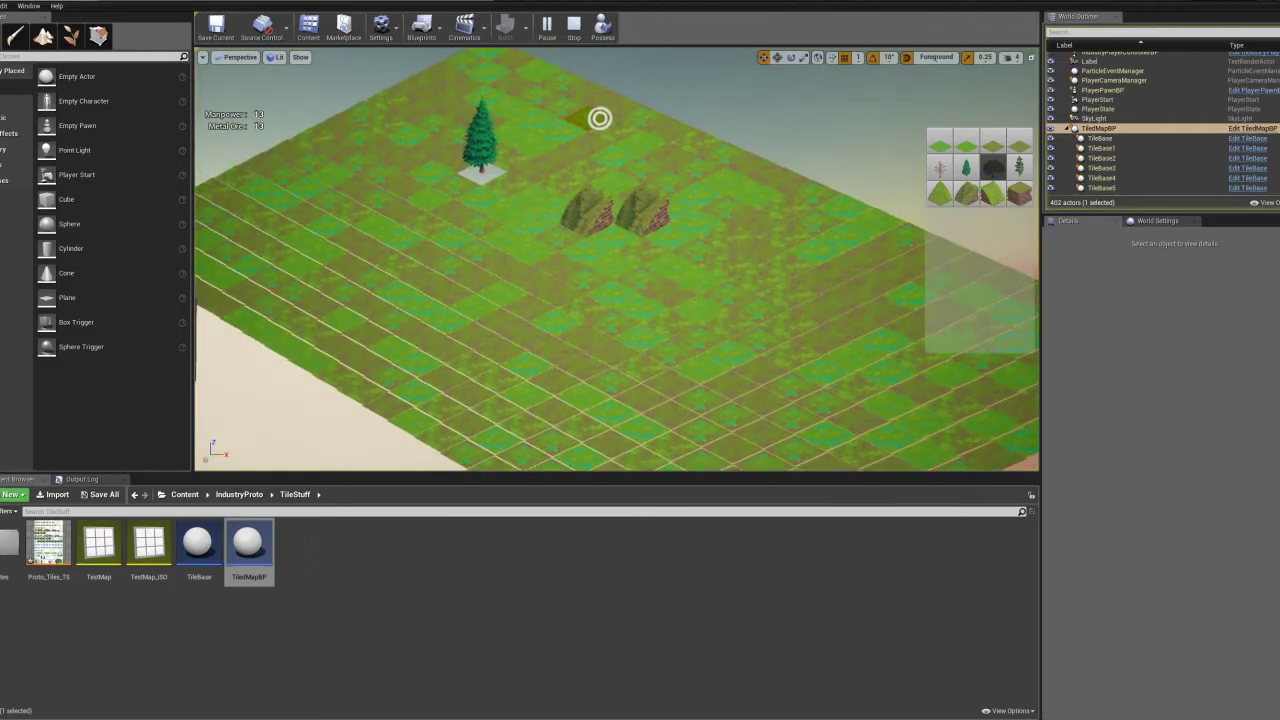
scroll(615, 290, up, 8)
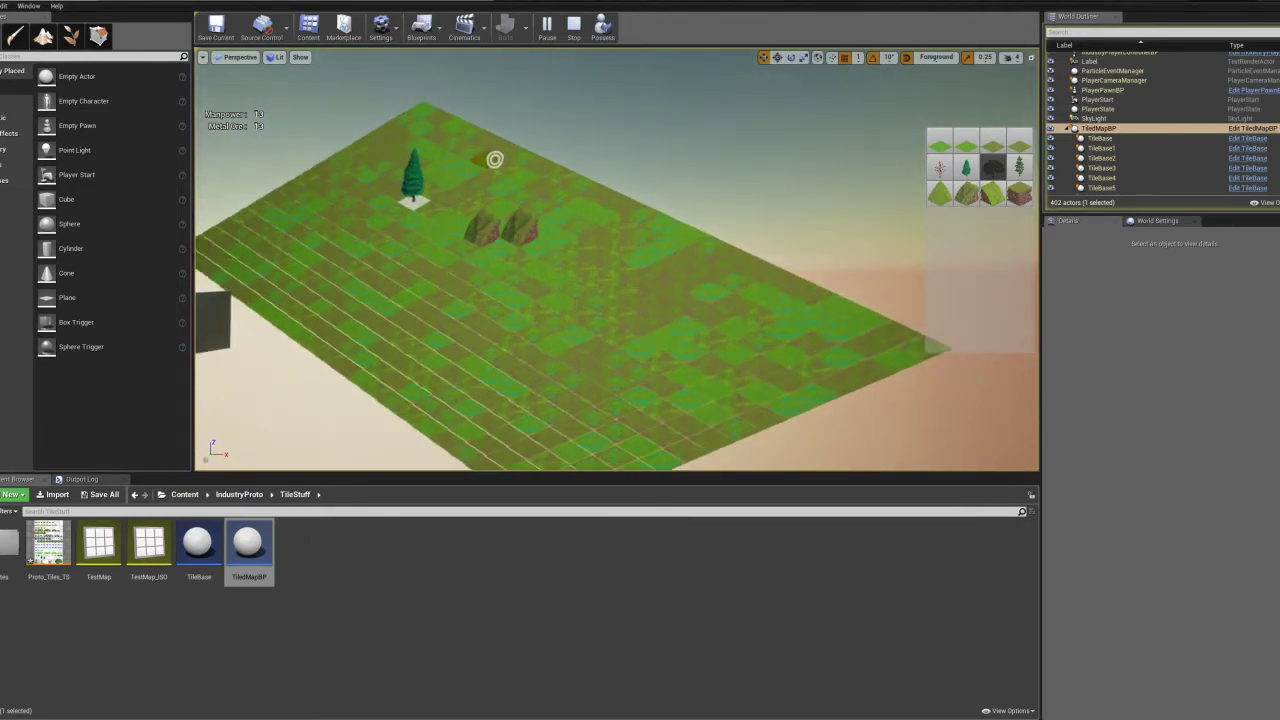
key(d)
right_drag(615, 260, 340, 264)
key(a)
key(w)
Select a single grass tile on the map, then the left cliff slope tile, to inspect their individual TileBase actors
click(480, 266)
key(d)
key(a)
key(d)
key(a)
key(w)
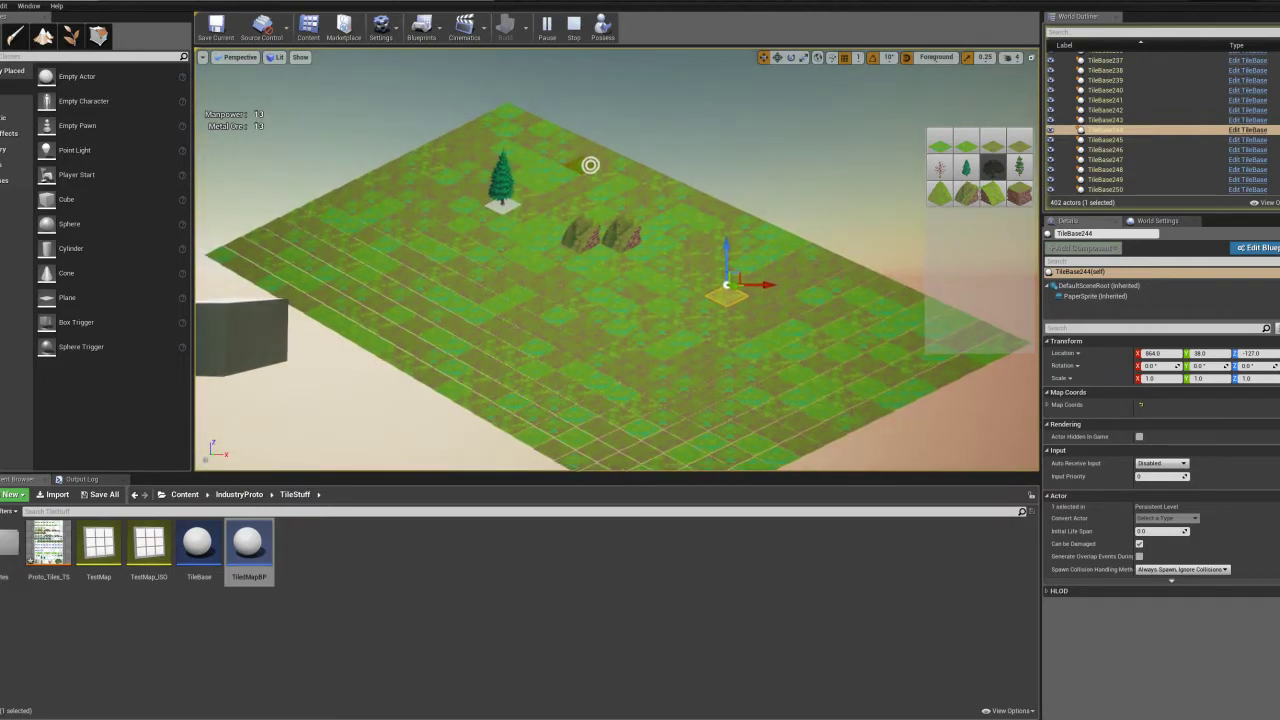
click(577, 234)
click(360, 570)
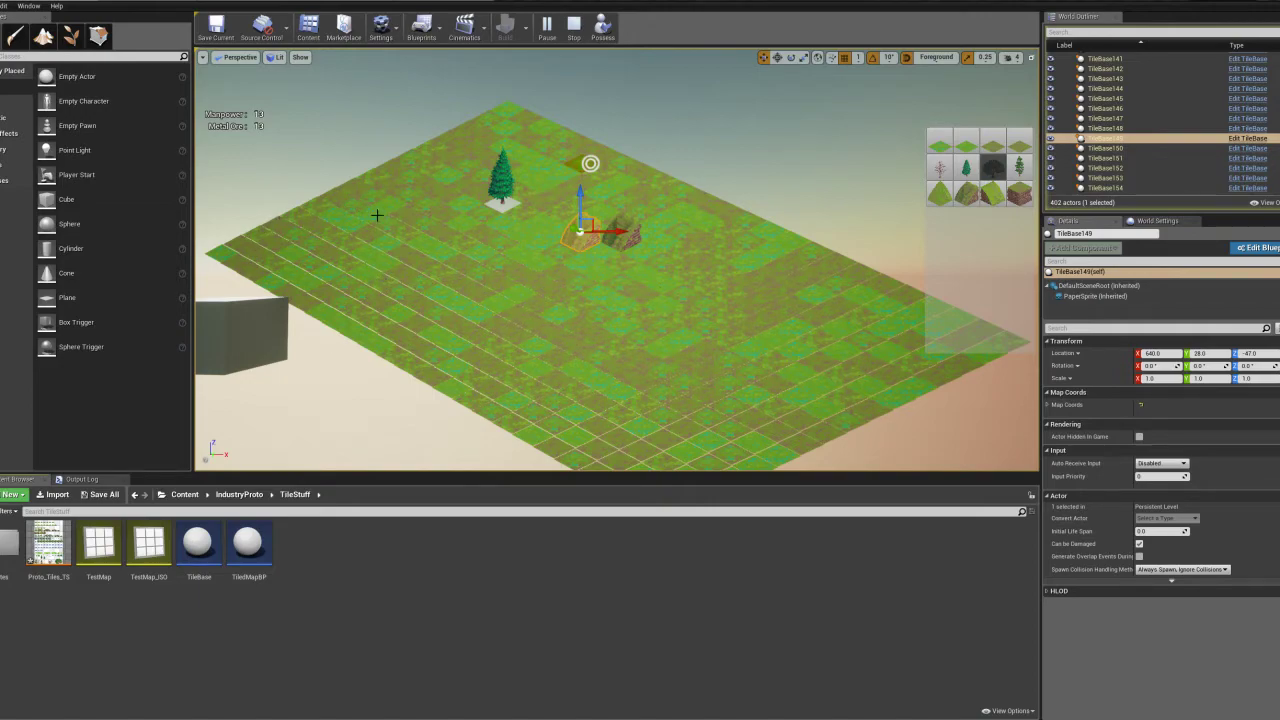
Examine the selected cliff slope, the pine tree and the surrounding tile seams up close and from farther back
mouse_move(352, 270)
right_down()
mouse_move(364, 270)
mouse_move(322, 266)
mouse_move(346, 268)
mouse_move(360, 318)
mouse_move(350, 340)
mouse_move(386, 314)
mouse_move(386, 238)
mouse_move(356, 299)
mouse_move(352, 260)
right_up()
key(s)
key(w)
key(w)
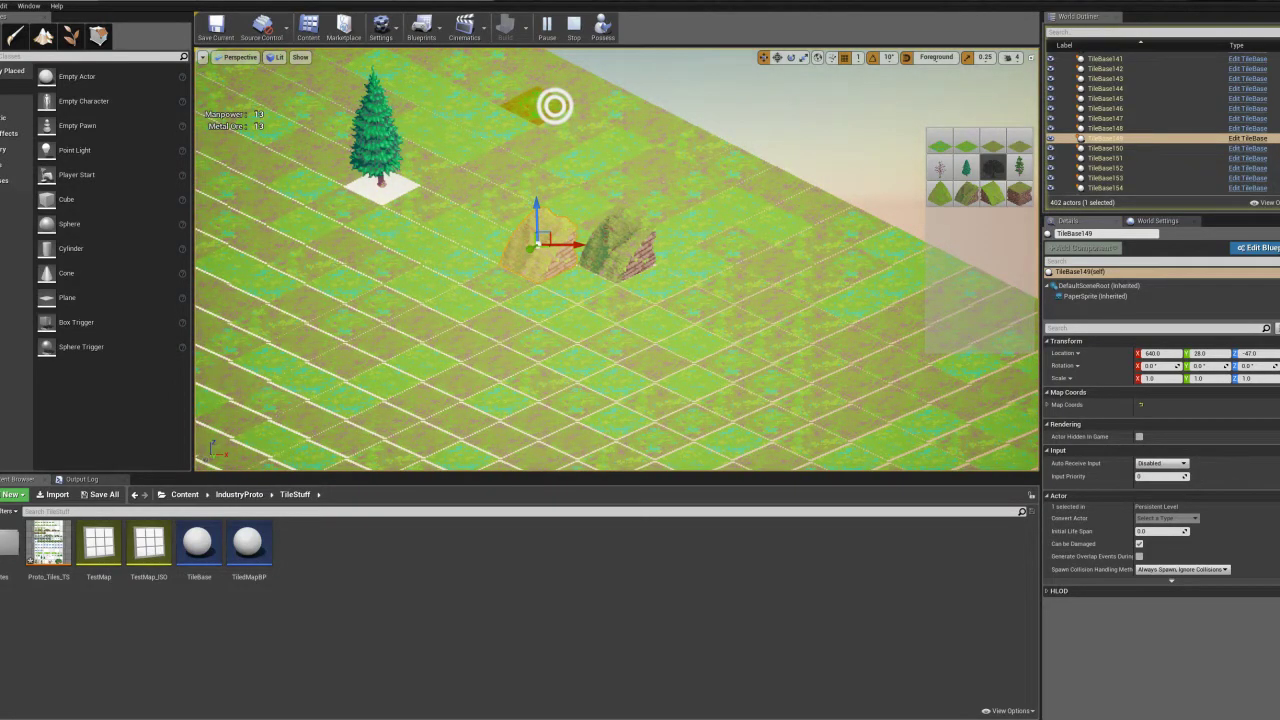
mouse_move(217, 240)
right_down()
mouse_move(228, 231)
mouse_move(208, 230)
right_up()
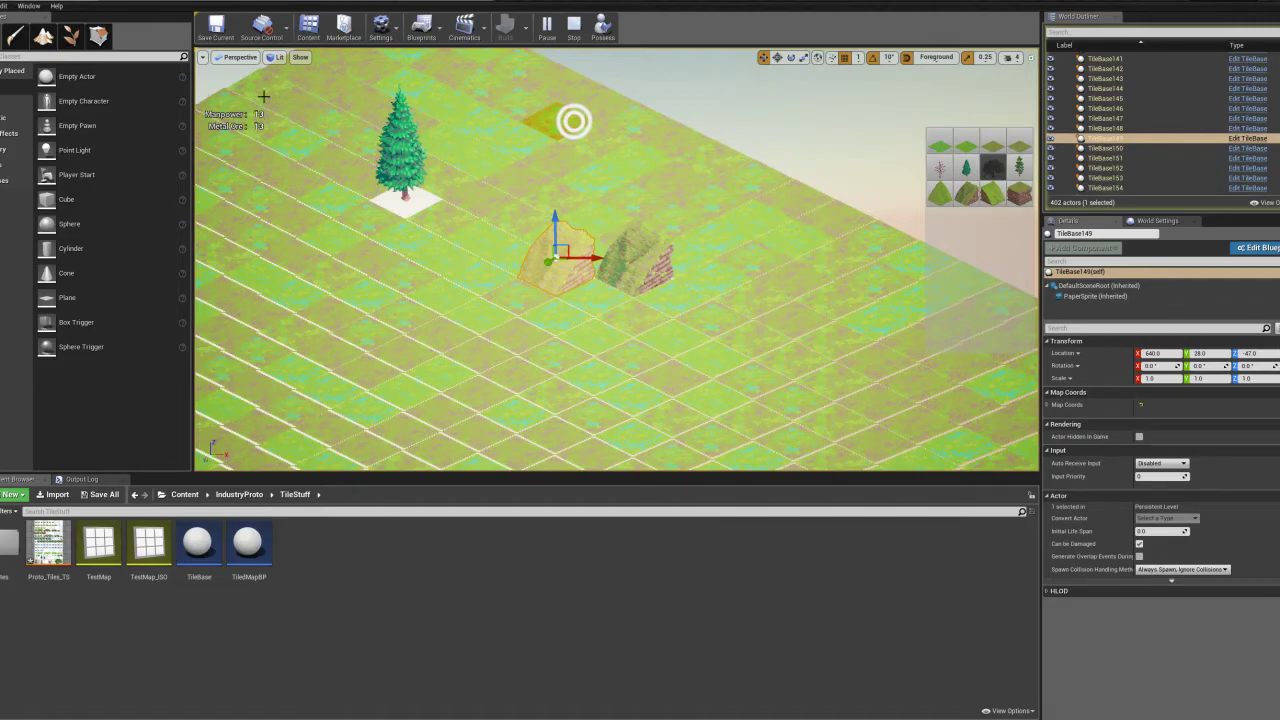
key(s)
right_drag(349, 266, 336, 229)
key(s)
key(w)
key(d)
drag(290, 76, 288, 90)
key(w)
mouse_move(336, 229)
right_down()
mouse_move(292, 205)
mouse_move(324, 276)
mouse_move(364, 288)
mouse_move(342, 290)
mouse_move(338, 252)
right_up()
key(s)
key(w)
key(s)
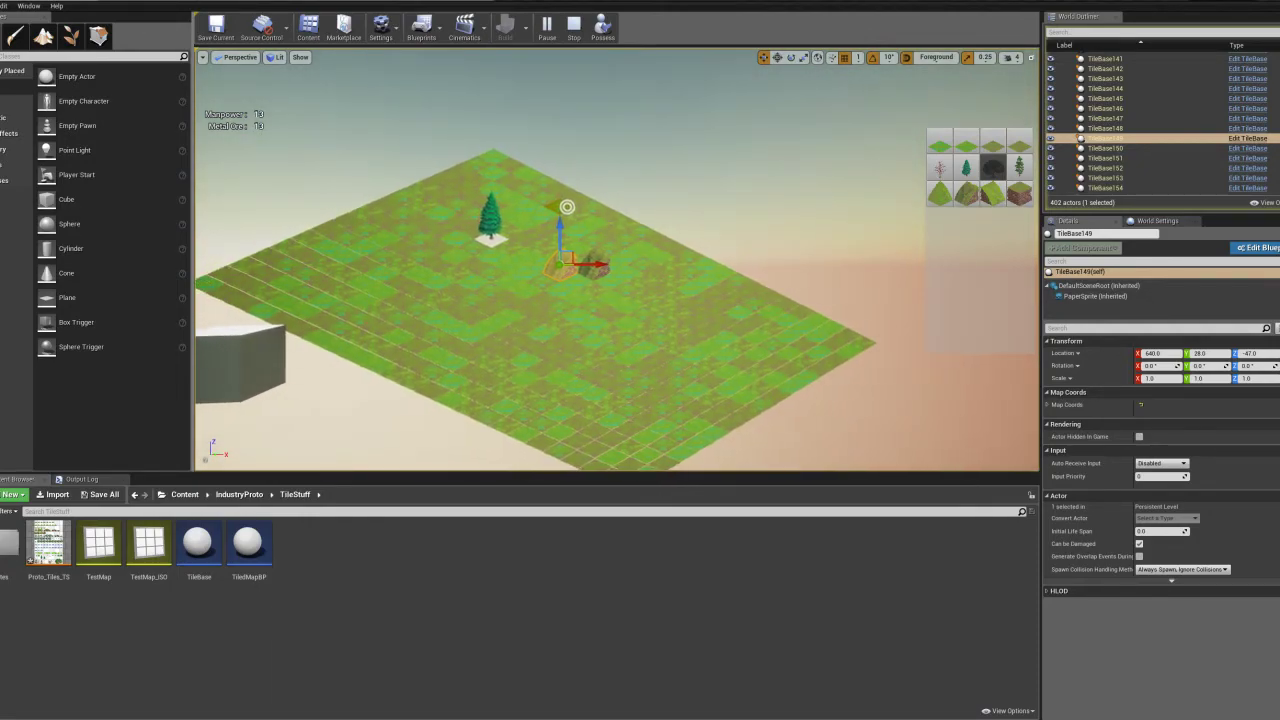
Compare the whole tile map with the nearby cube from several distances and viewing directions
key(s)
mouse_move(560, 260)
right_down()
mouse_move(552, 270)
mouse_move(600, 266)
mouse_move(582, 250)
mouse_move(554, 260)
right_up()
key(s)
key(w)
key(s)
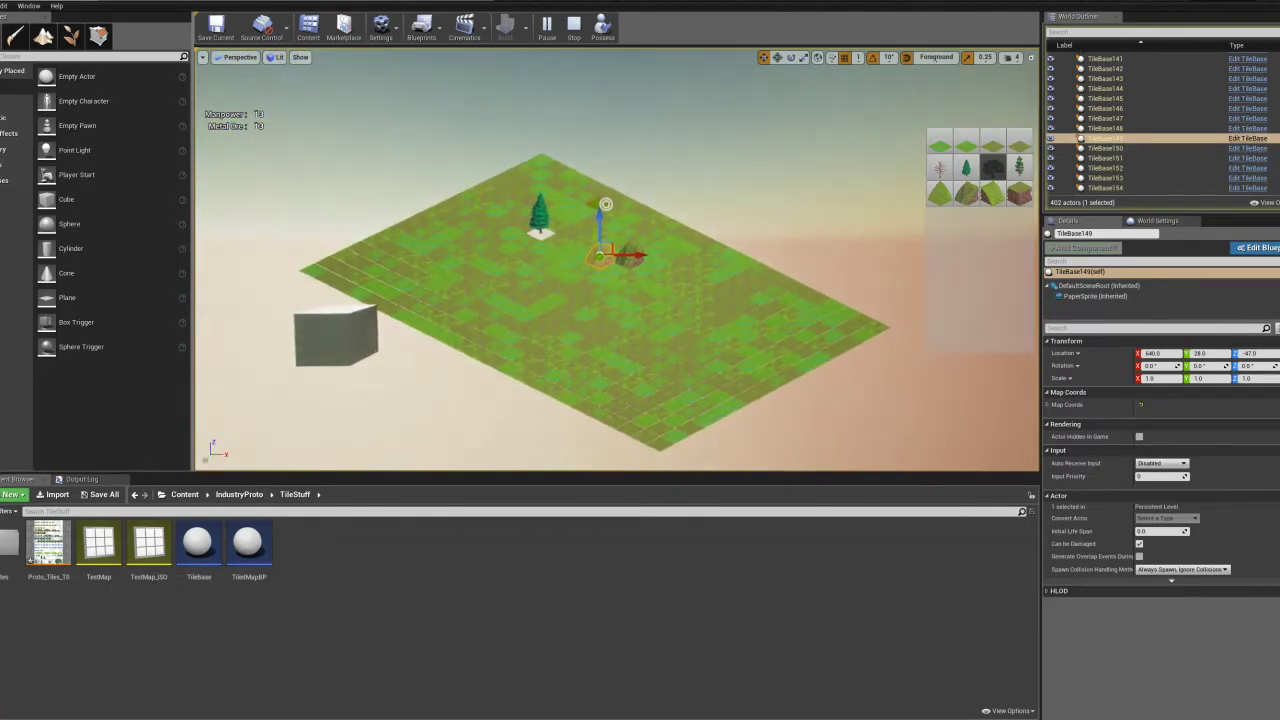
drag(296, 116, 290, 116)
key(w)
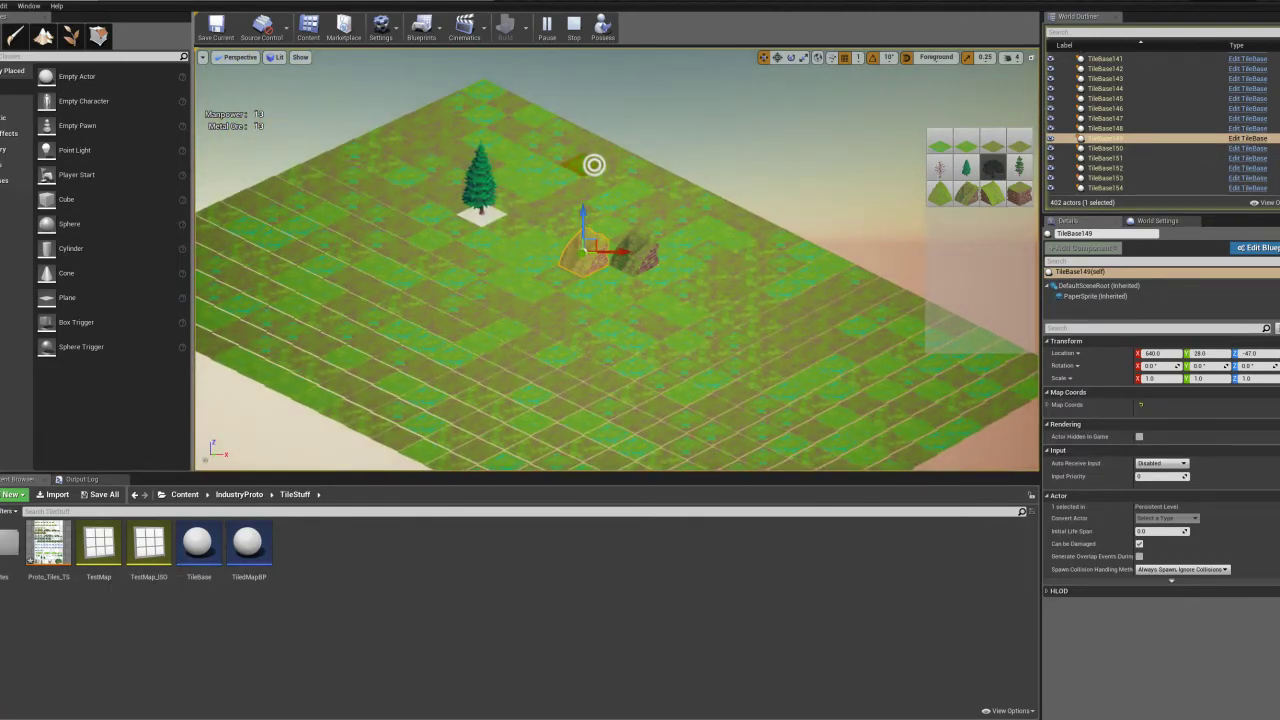
right_drag(616, 260, 620, 258)
key(a)
key(d)
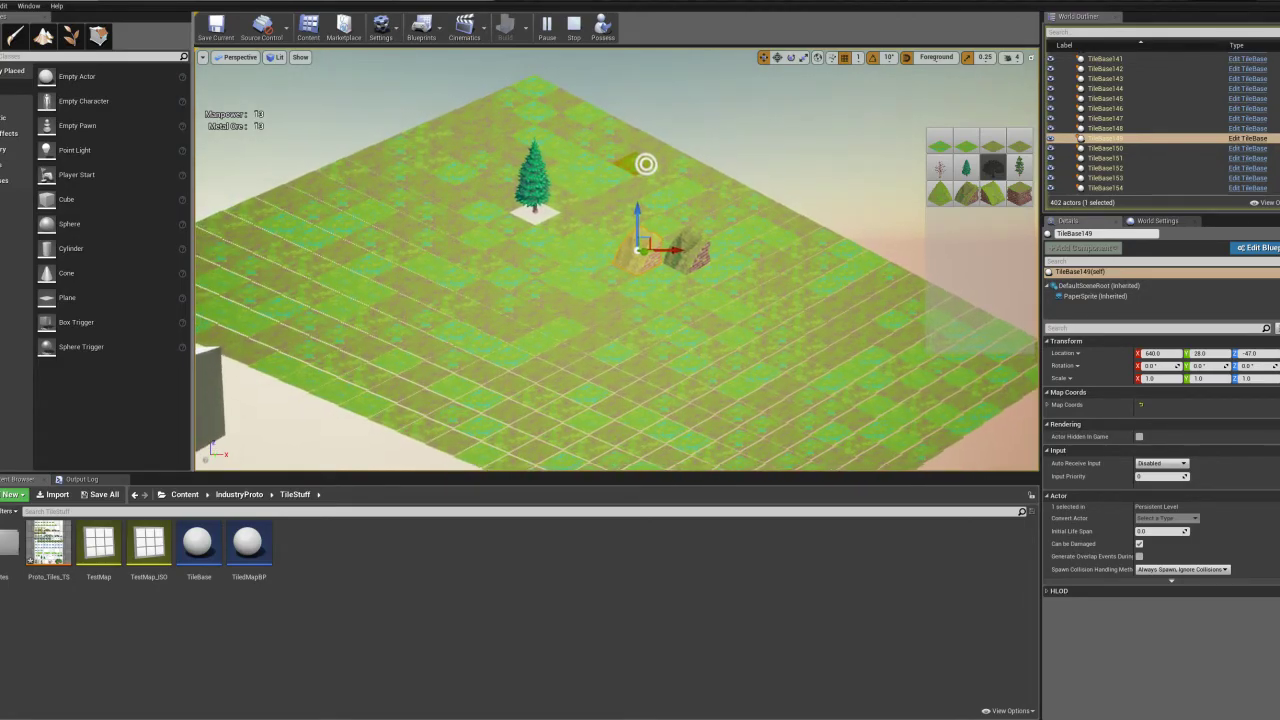
key(s)
right_drag(529, 332, 529, 332)
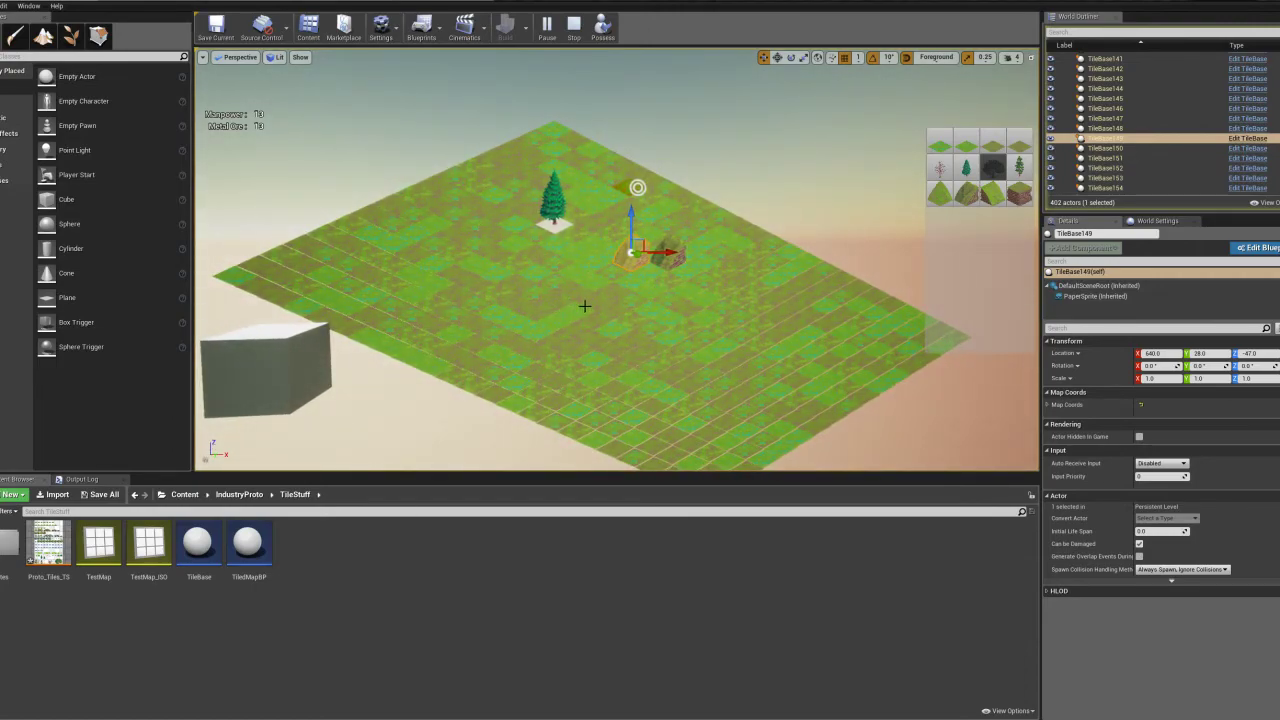
drag(585, 305, 582, 305)
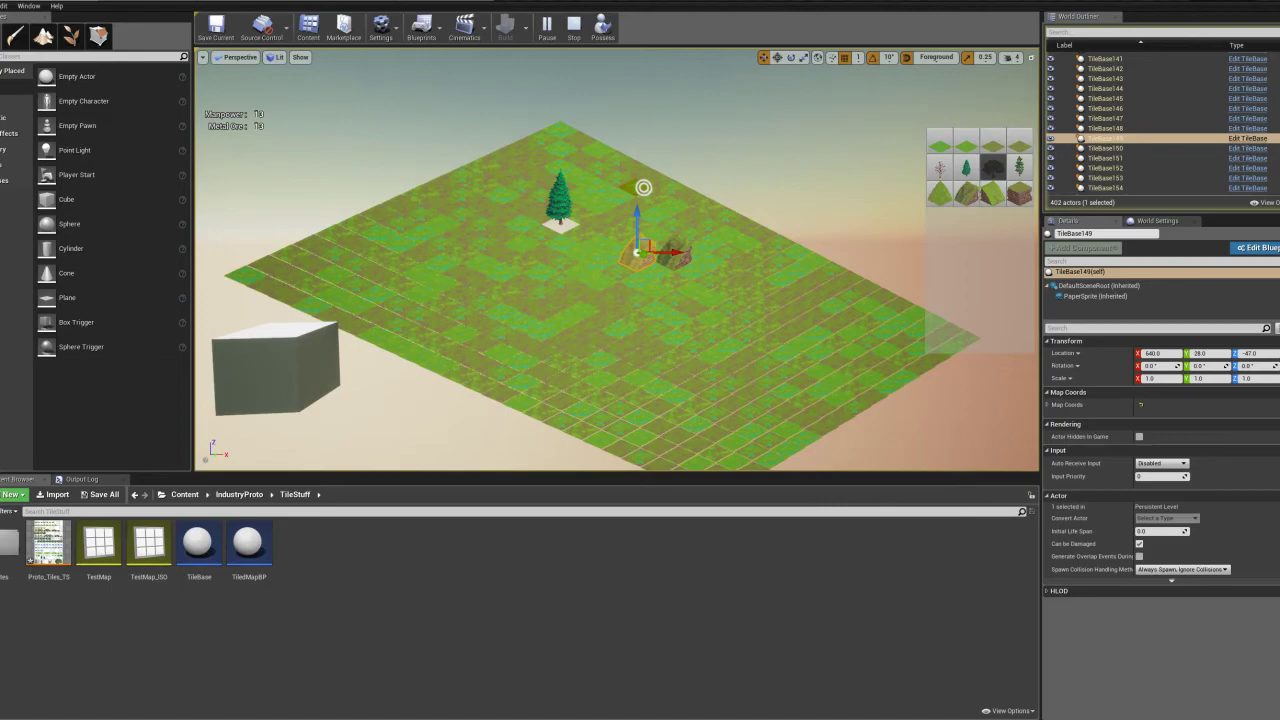
right_drag(582, 305, 622, 304)
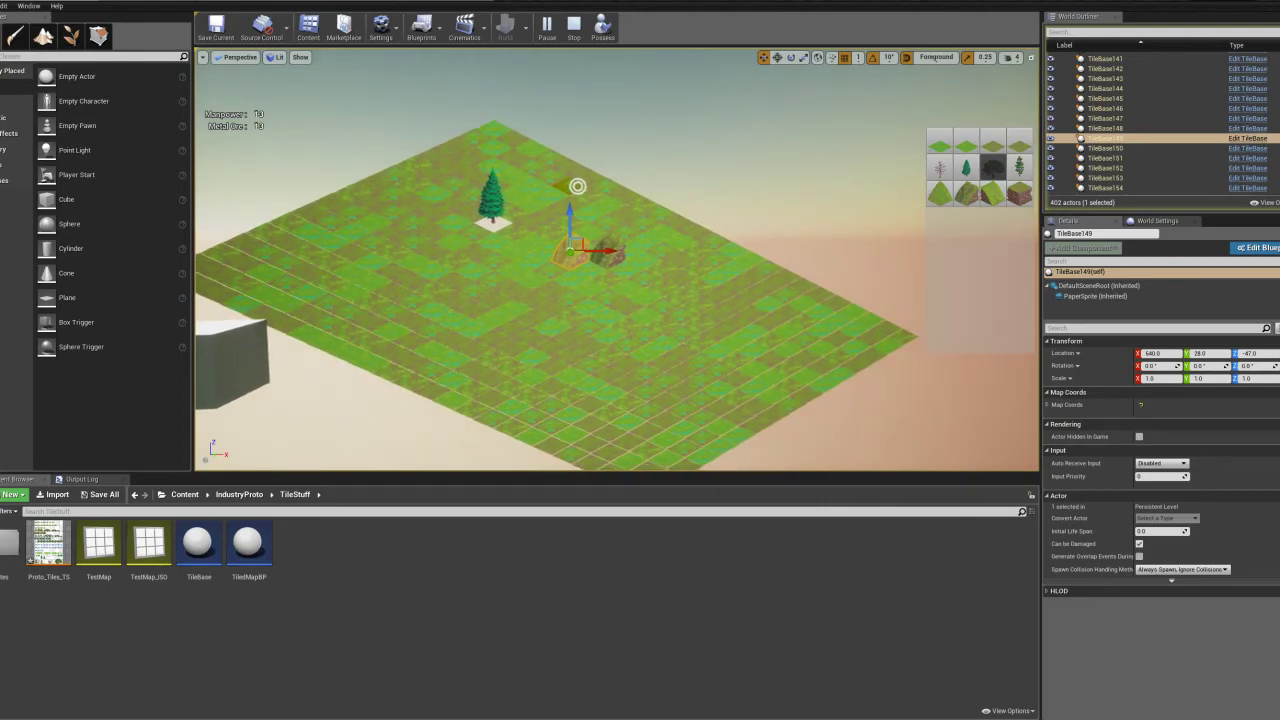
drag(514, 305, 516, 305)
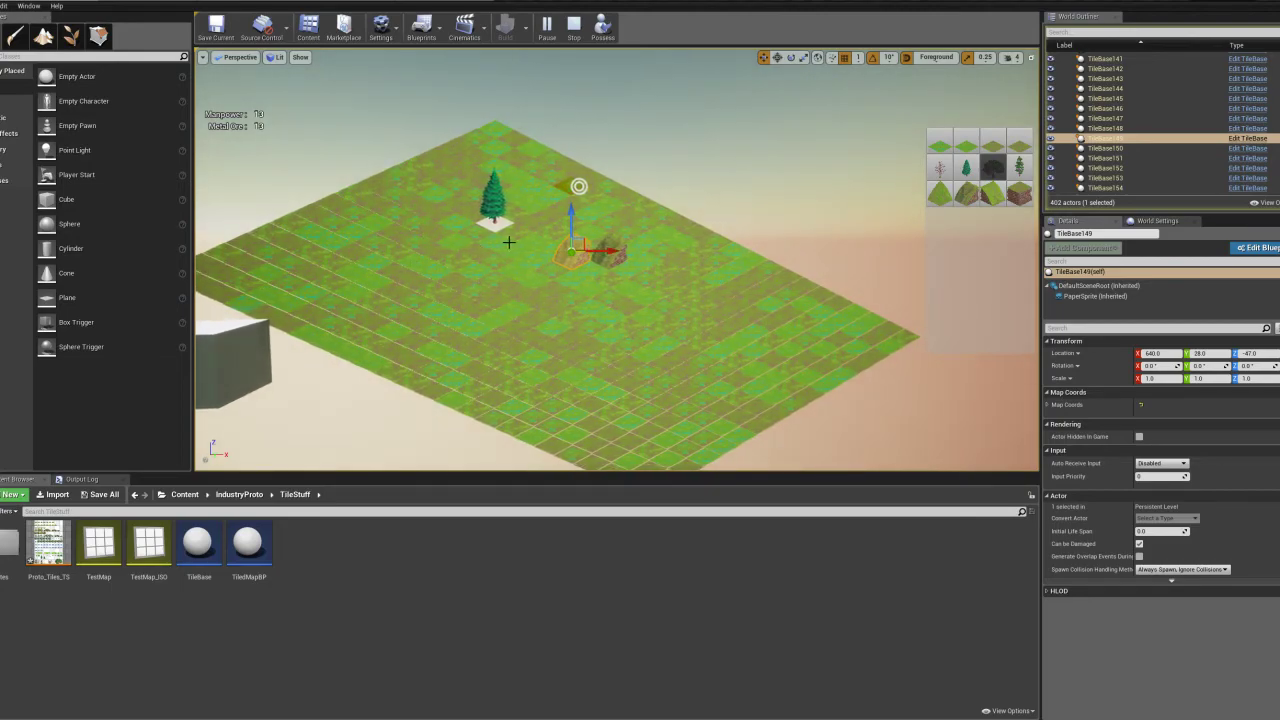
Examine the complete outline of the tile map from far away, with the cube beside it
key(a)
right_drag(508, 241, 330, 228)
key(w)
right_drag(500, 165, 653, 236)
key(s)
right_drag(562, 249, 564, 250)
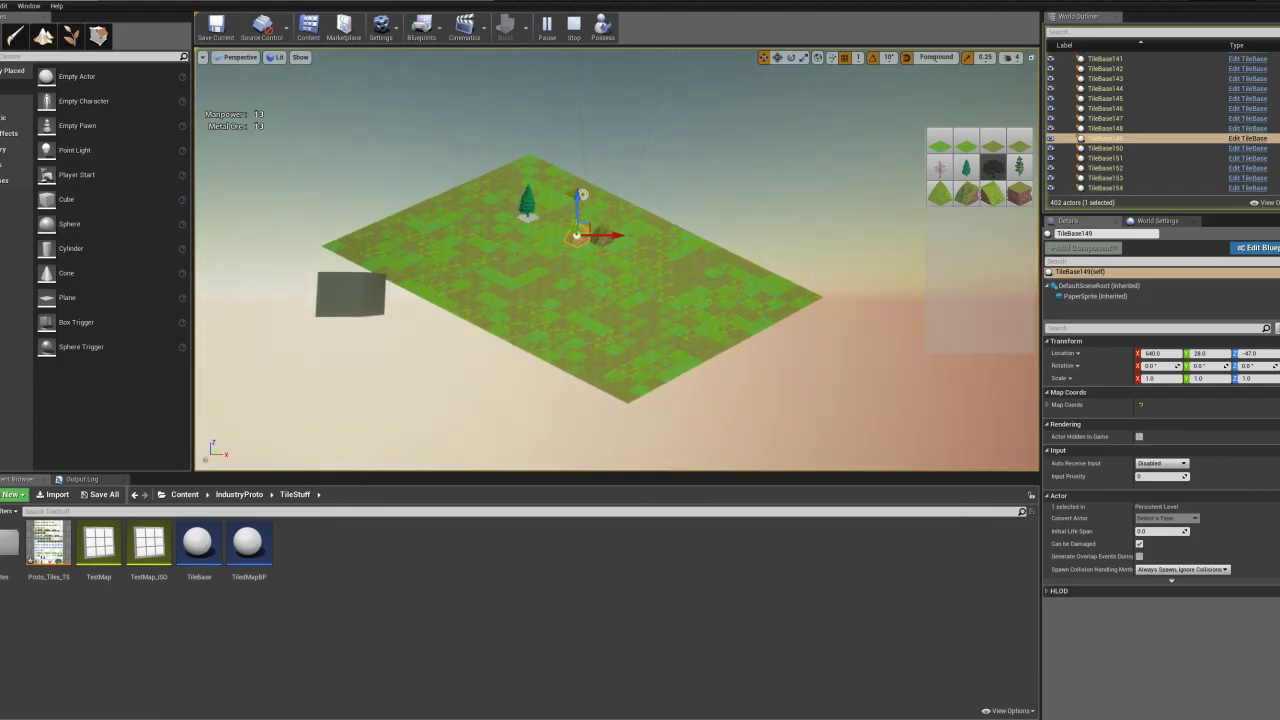
key(w)
mouse_move(617, 260)
right_down()
mouse_move(608, 240)
mouse_move(598, 275)
right_up()
key(s)
scroll(616, 260, down, 4)
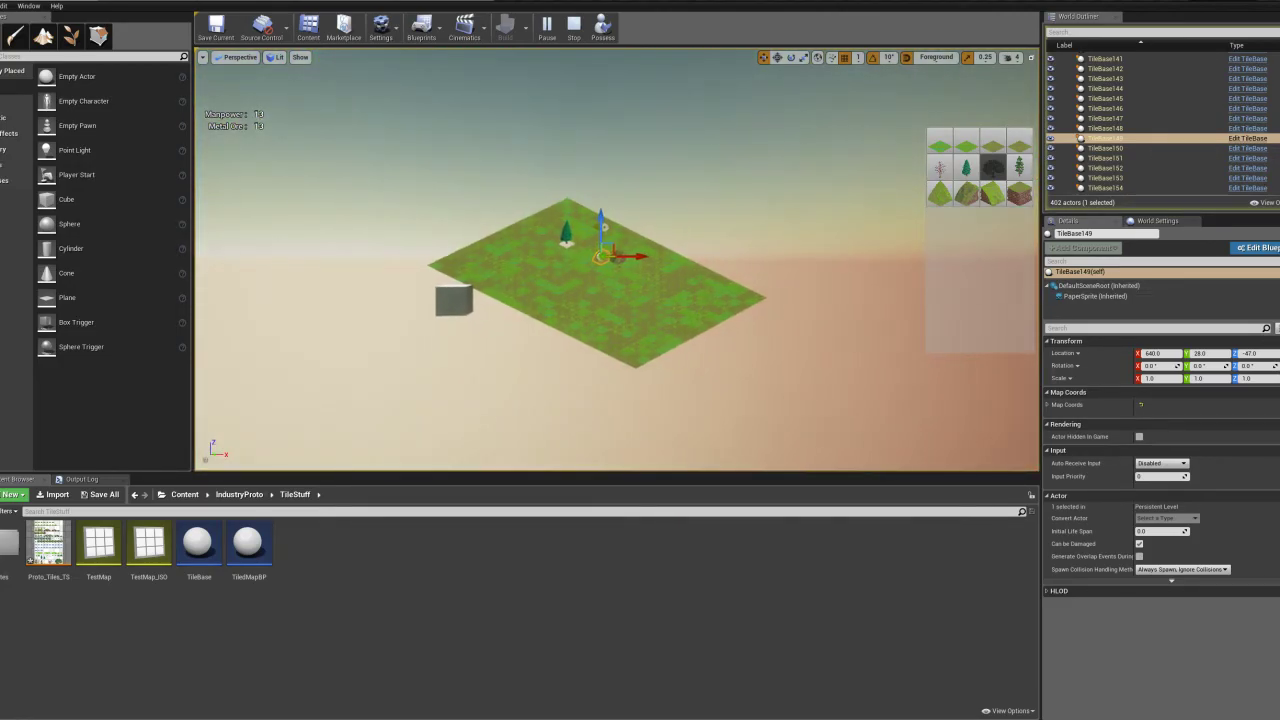